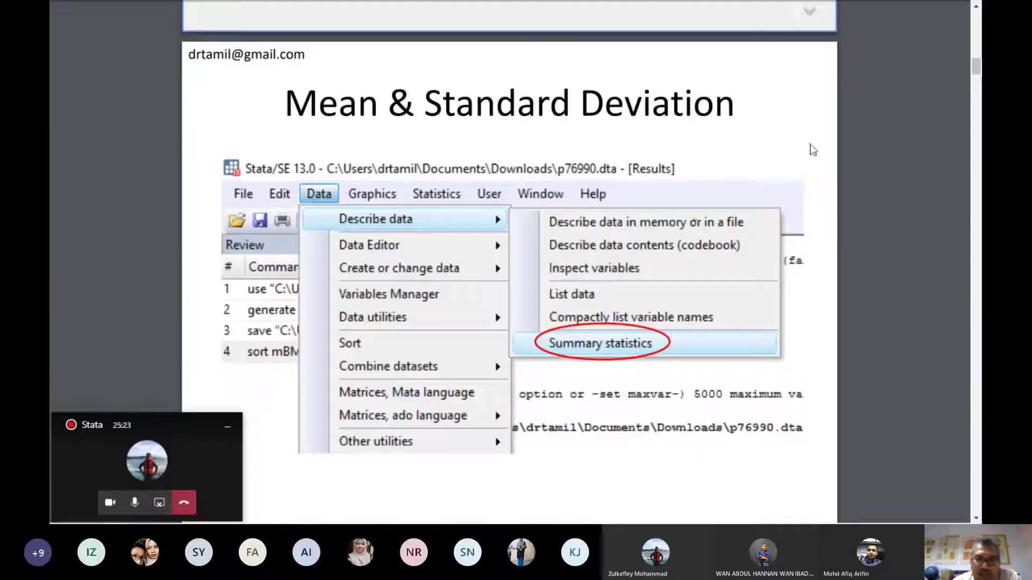
# Review the slides on obtaining the mean and standard deviation of mBMI through summary statistics.
pyautogui.scroll(-8, 528, 209)
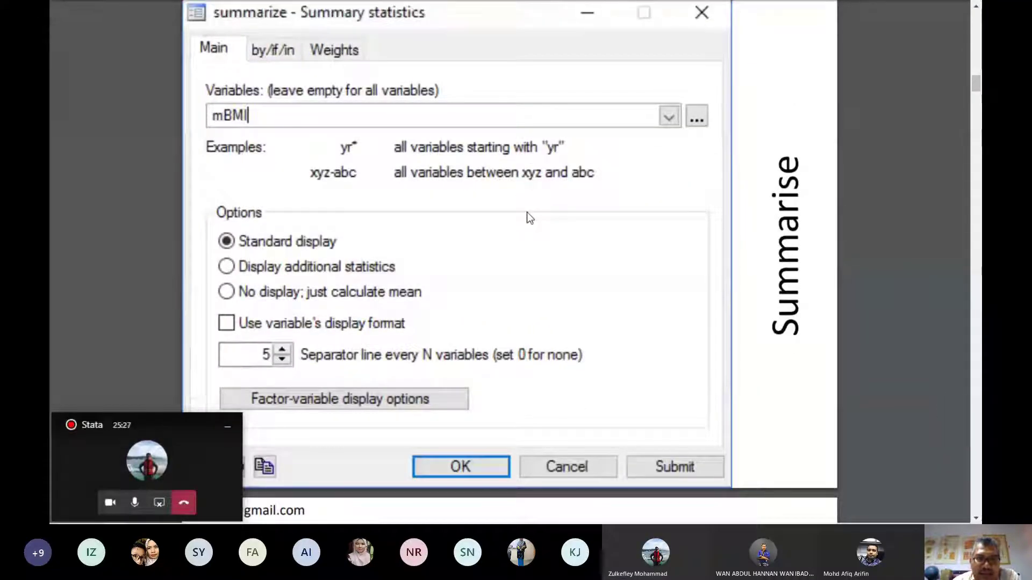
pyautogui.scroll(-1, 526, 217)
pyautogui.scroll(-3, 527, 213)
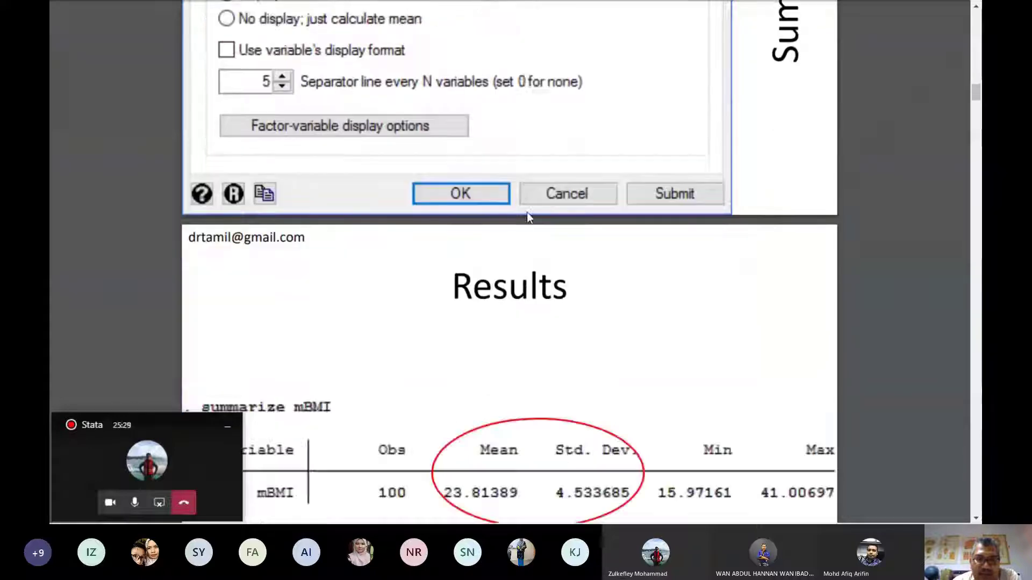
pyautogui.scroll(3, 528, 212)
pyautogui.scroll(1, 527, 214)
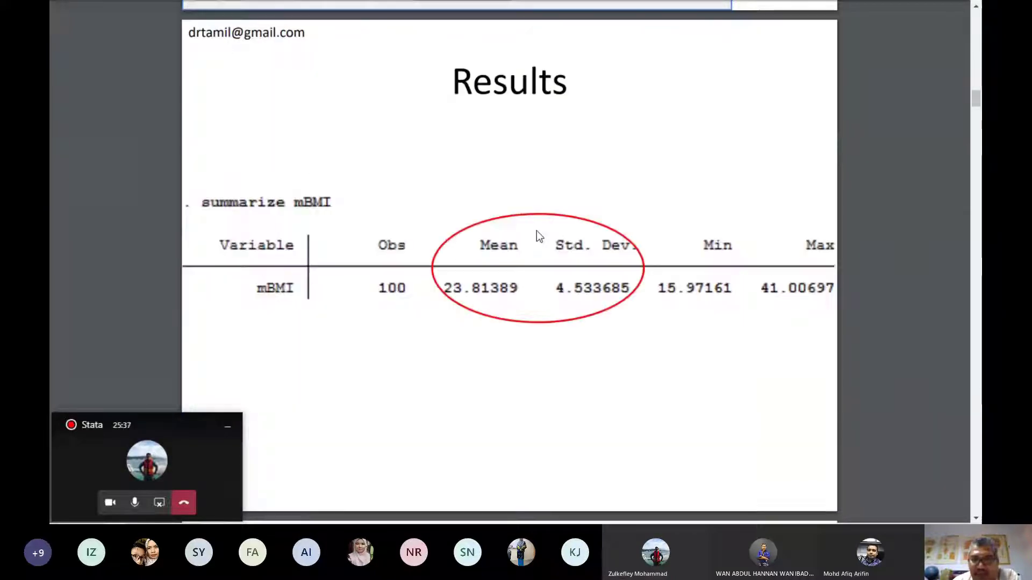
pyautogui.scroll(1, 536, 231)
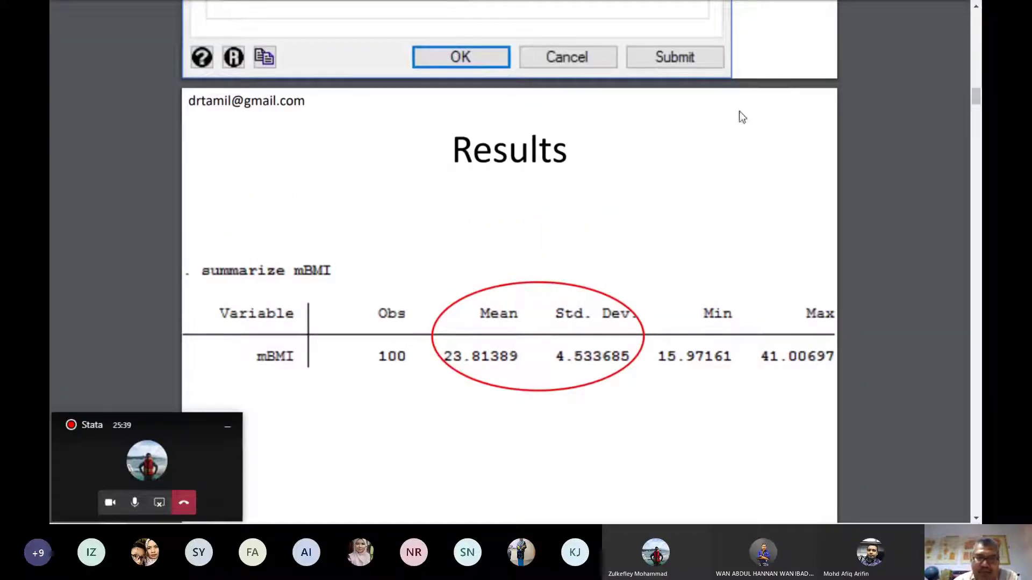
# Switch to the Stata Data Editor and run summary statistics for mBMI with the standard display.
pyautogui.hotkey('alt', 'Tab')
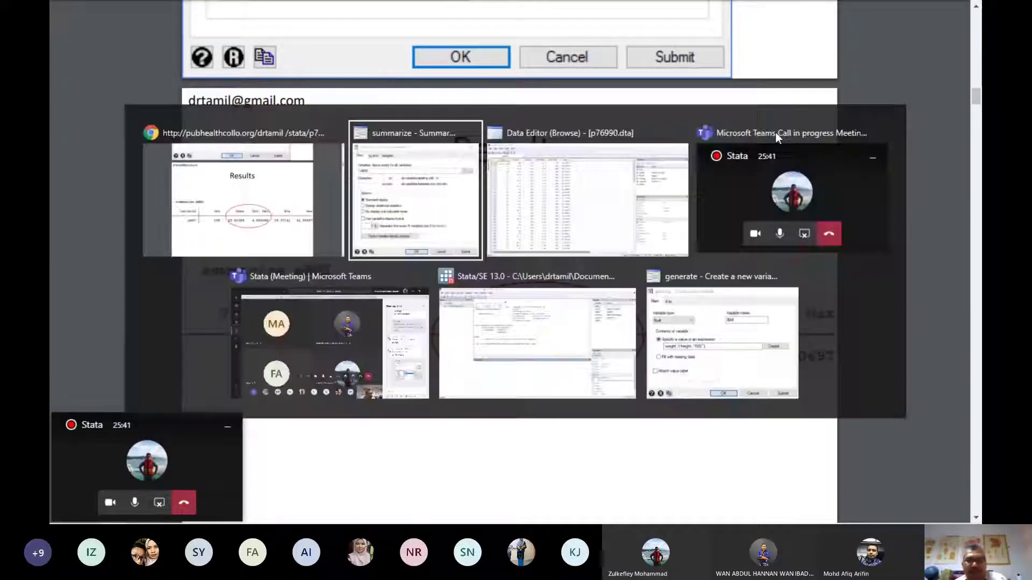
pyautogui.click(142, 24)
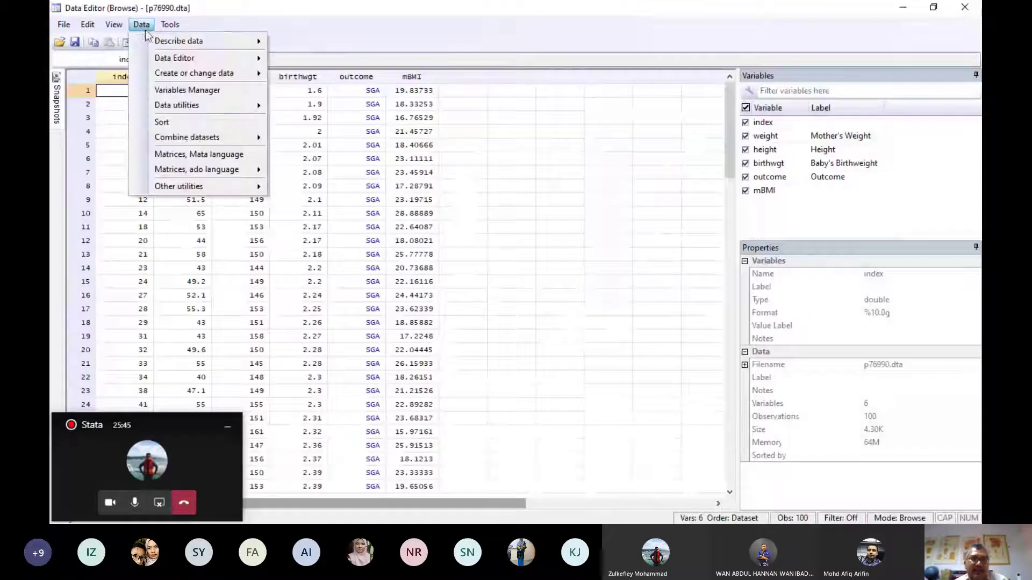
pyautogui.moveTo(151, 43)
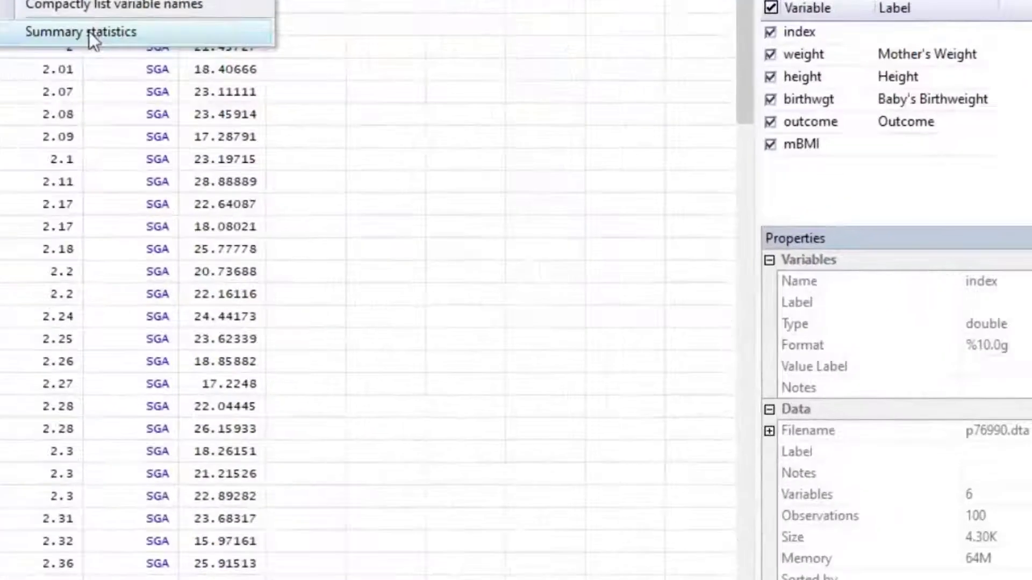
pyautogui.click(326, 121)
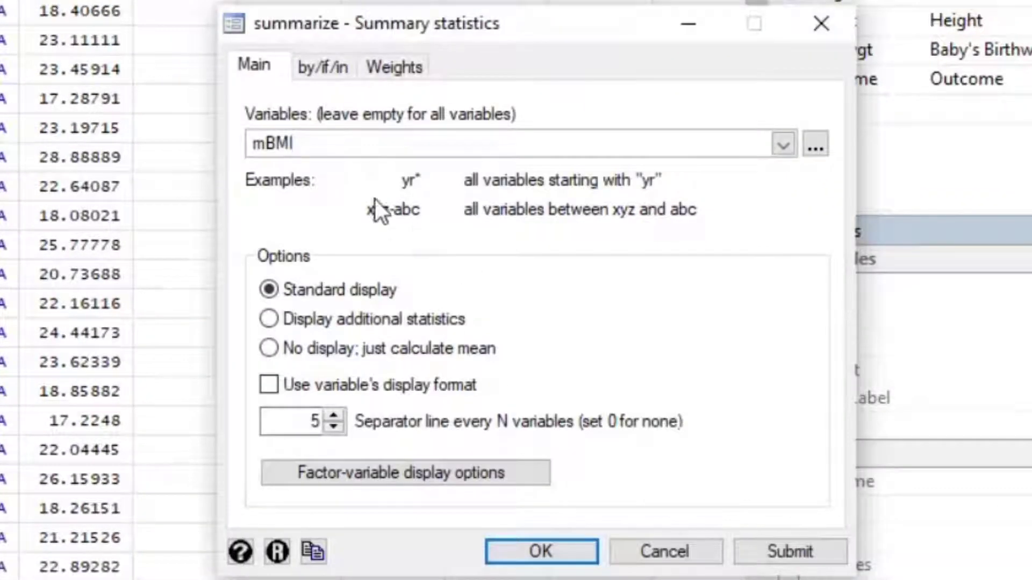
pyautogui.click(537, 553)
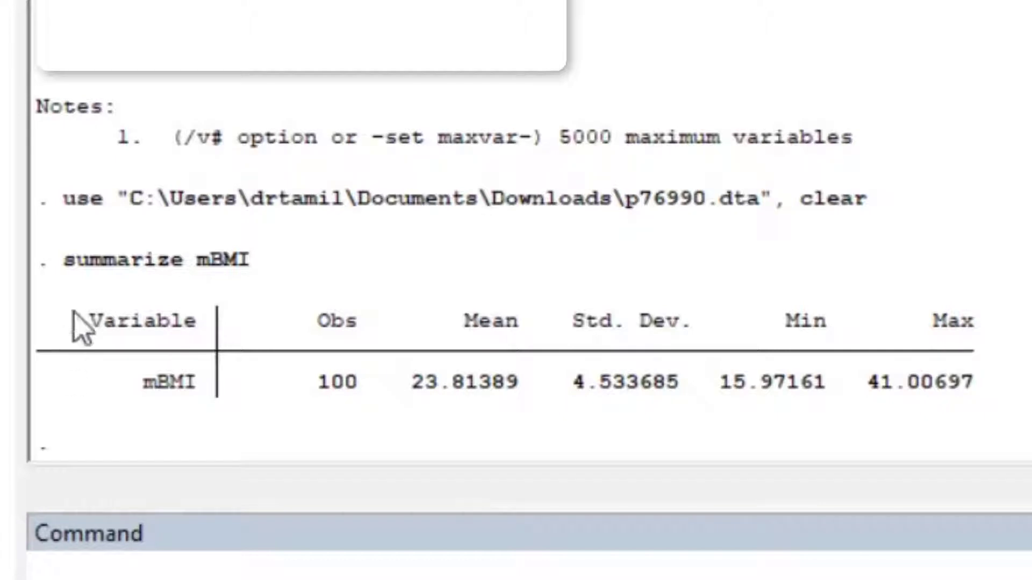
# Copy the mBMI summary table from the Stata results and paste it into a new Notepad document.
pyautogui.moveTo(80, 329); pyautogui.dragTo(930, 410)
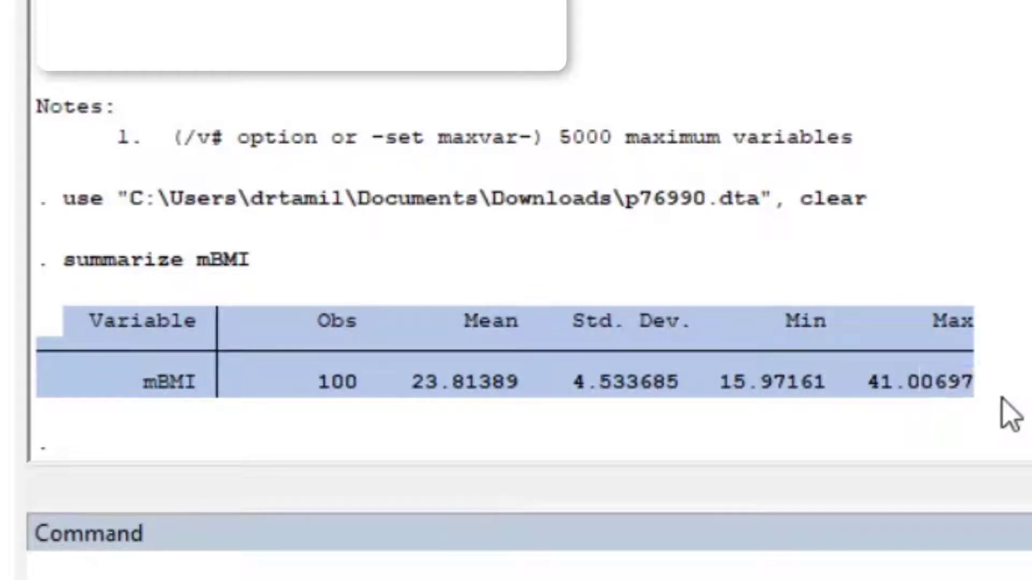
pyautogui.rightClick(890, 383)
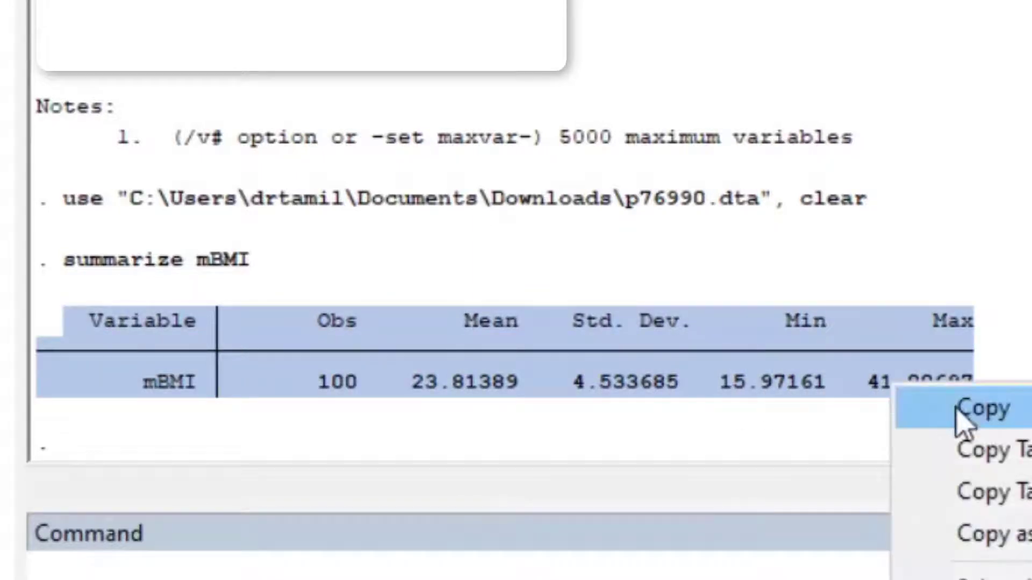
pyautogui.click(982, 409)
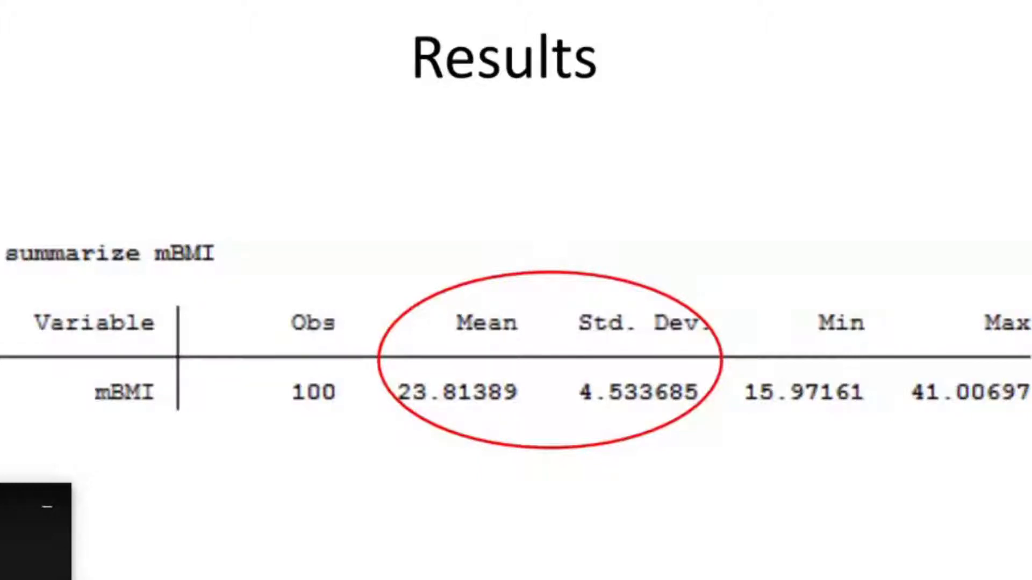
pyautogui.press('super')
pyautogui.write('notepad')
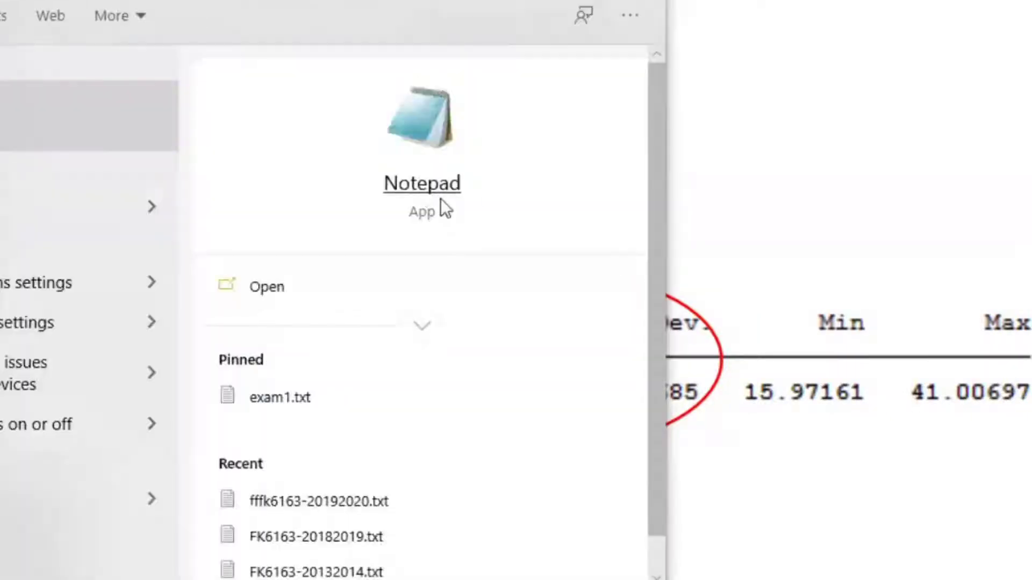
pyautogui.click(443, 191)
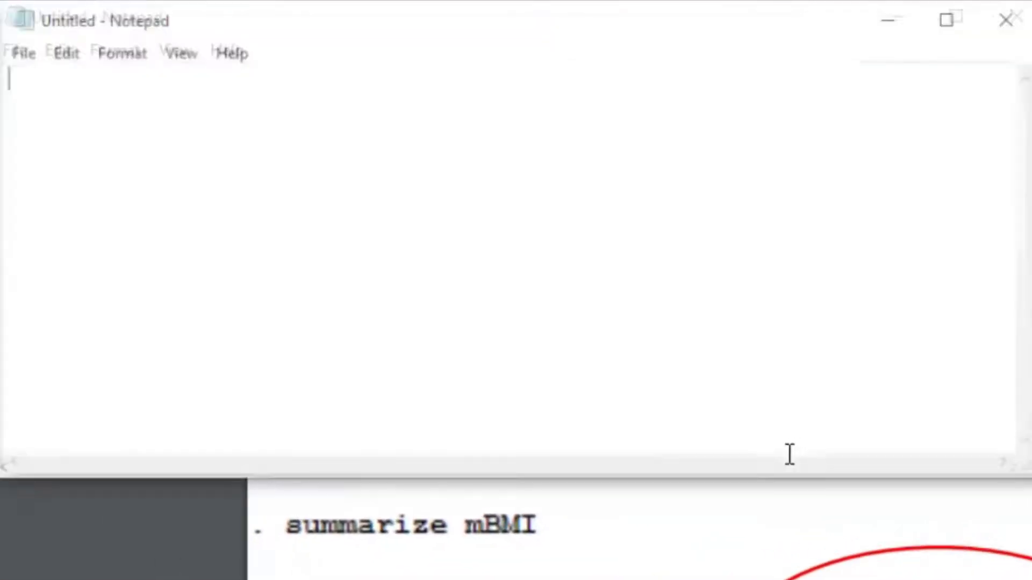
pyautogui.hotkey('ctrl', 'v')
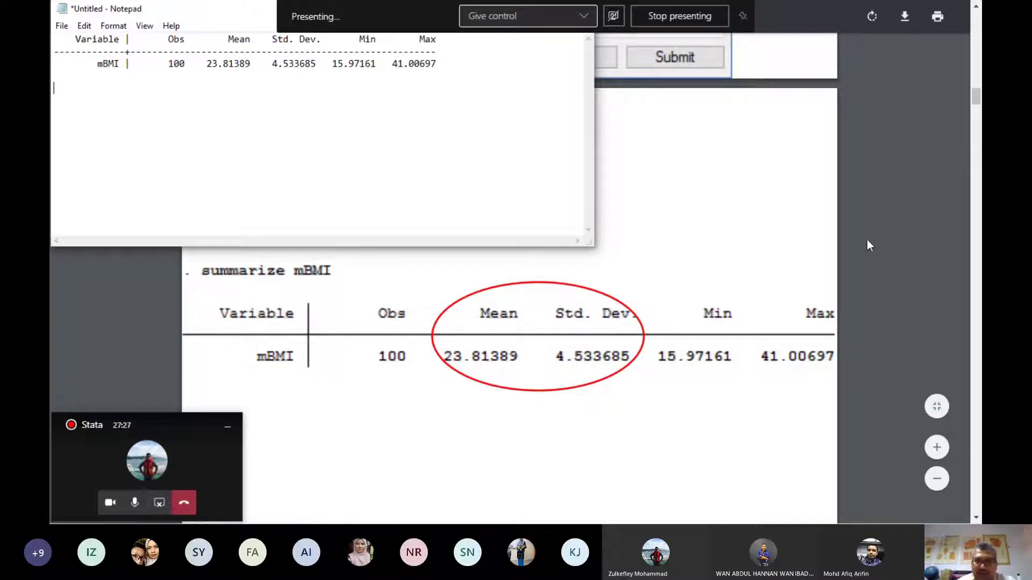
# Copy the first command from the Recode slide and run it in Stata: gen OBESCLAS = 1 if mBMI< 20.
pyautogui.scroll(-5, 803, 273)
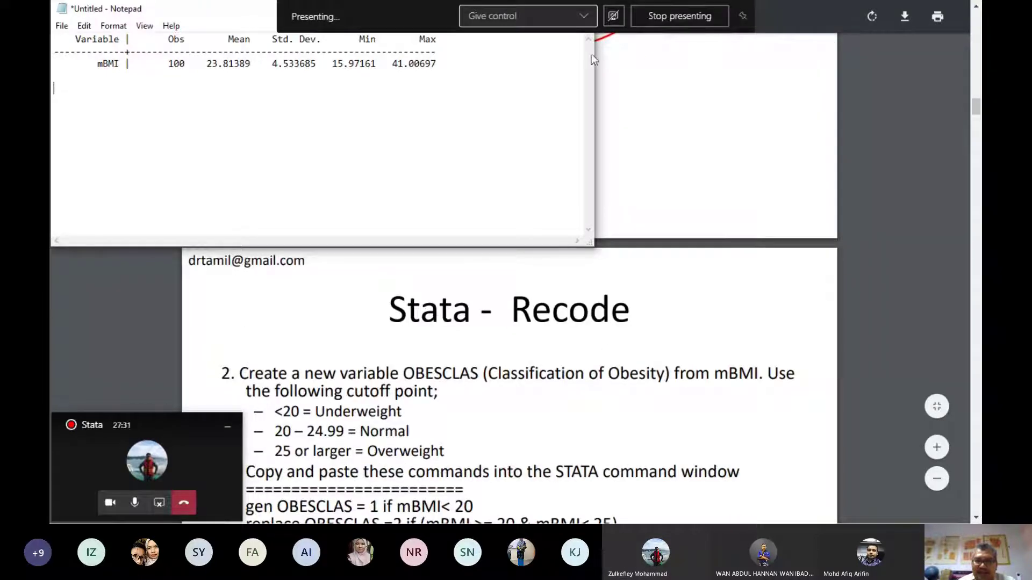
pyautogui.click(903, 79)
pyautogui.scroll(-5, 855, 119)
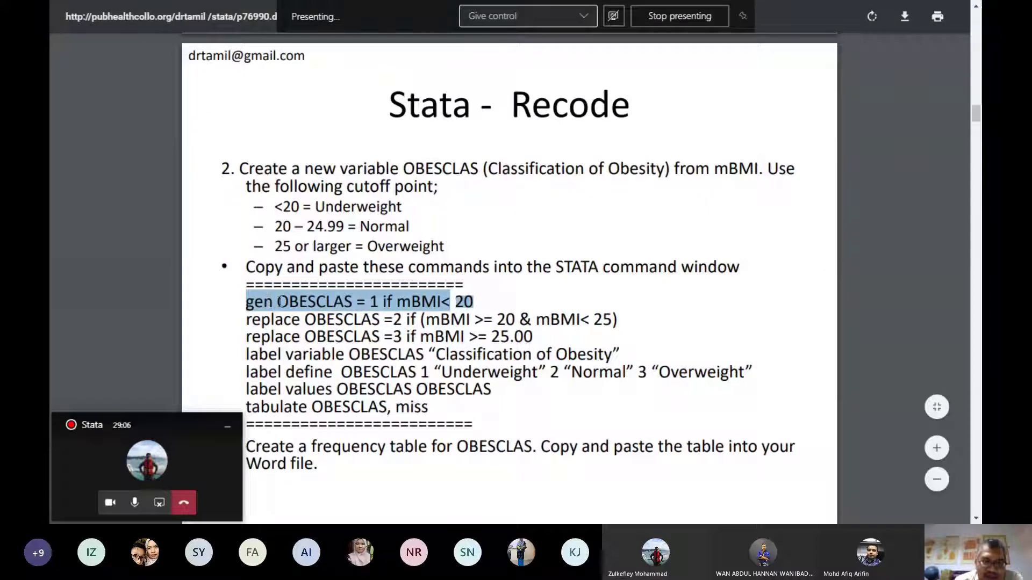
pyautogui.rightClick(280, 301)
pyautogui.click(310, 309)
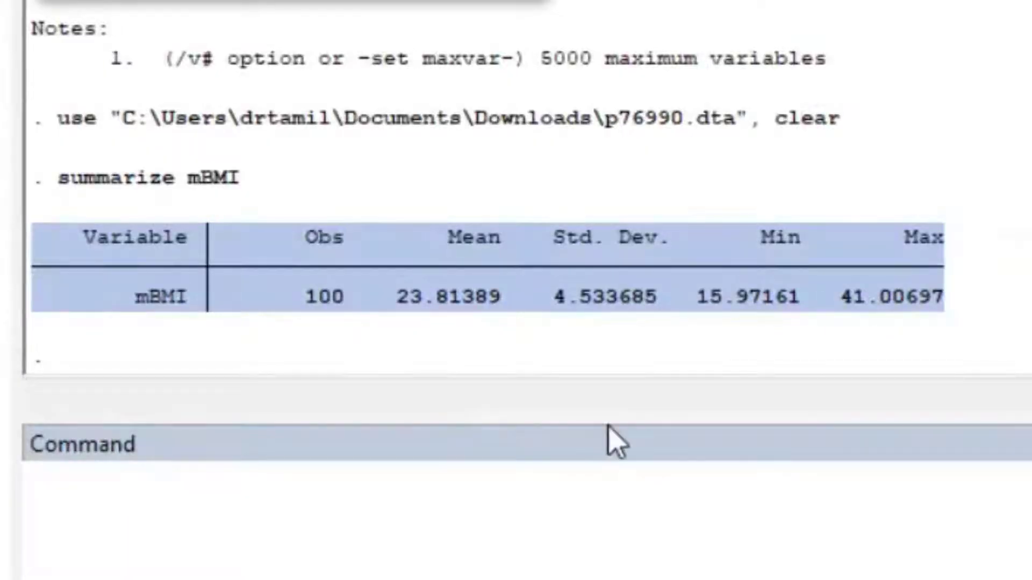
pyautogui.click(350, 540)
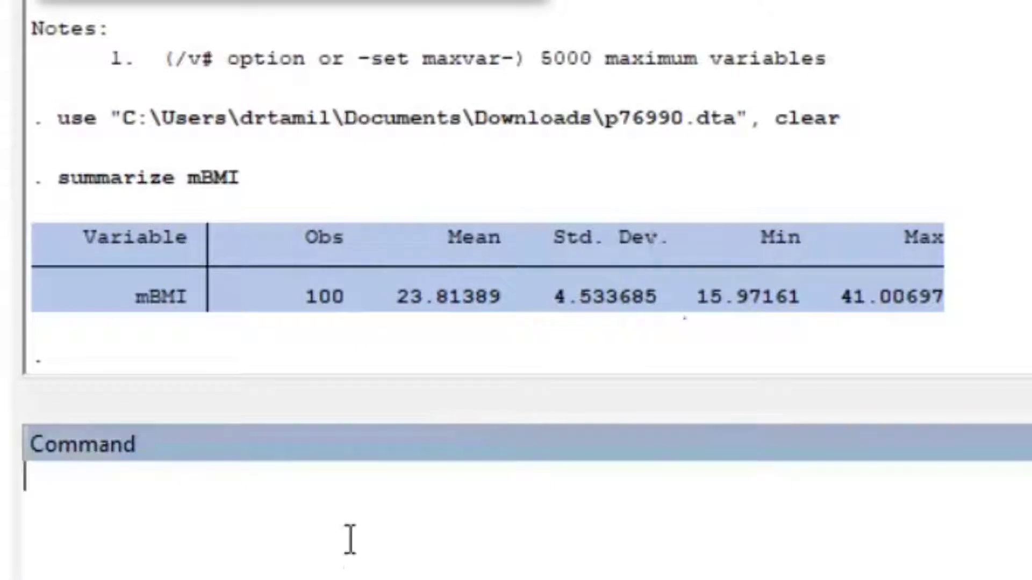
pyautogui.hotkey('ctrl', 'v')
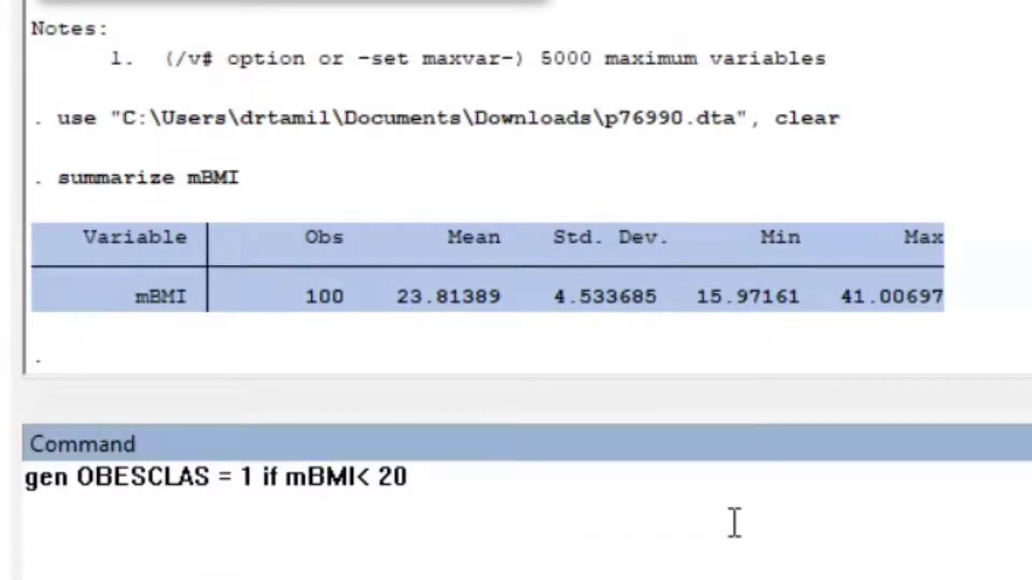
pyautogui.press('Return')
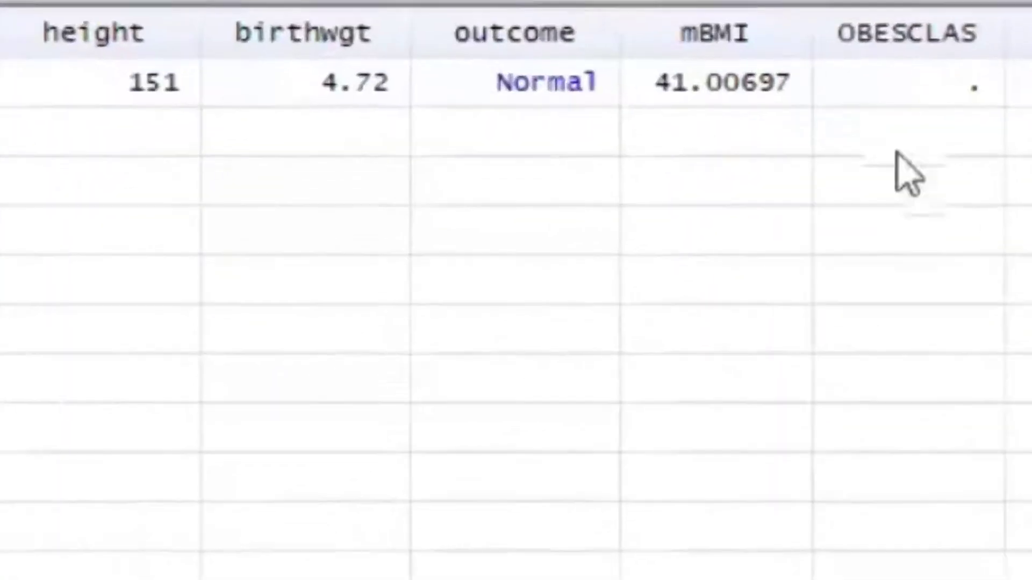
# Examine the new OBESCLAS column in the Data Editor and compare its values with mBMI across the records.
pyautogui.click(466, 103)
pyautogui.click(468, 93)
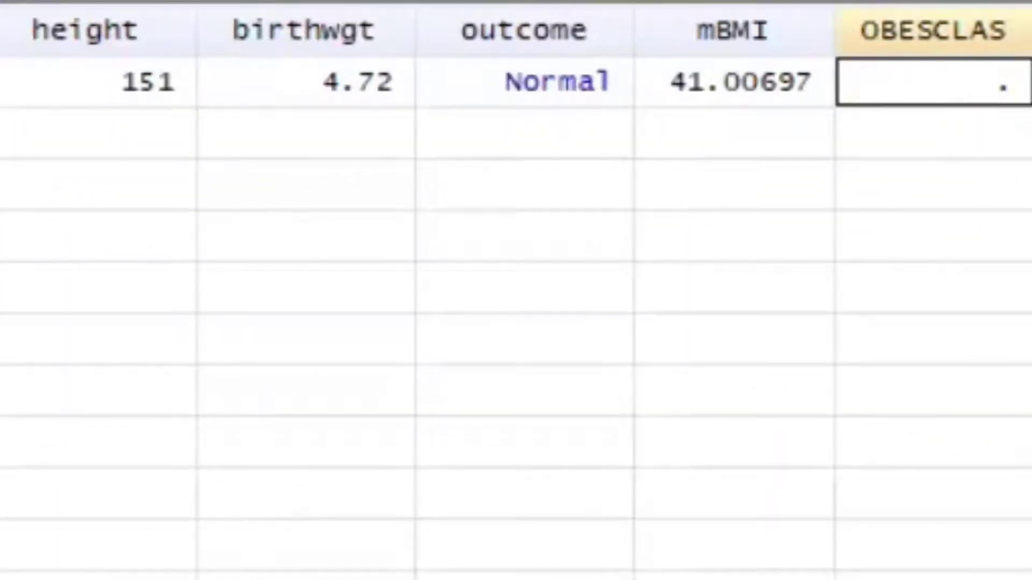
pyautogui.scroll(9, 946, 93)
pyautogui.scroll(8, 515, 300)
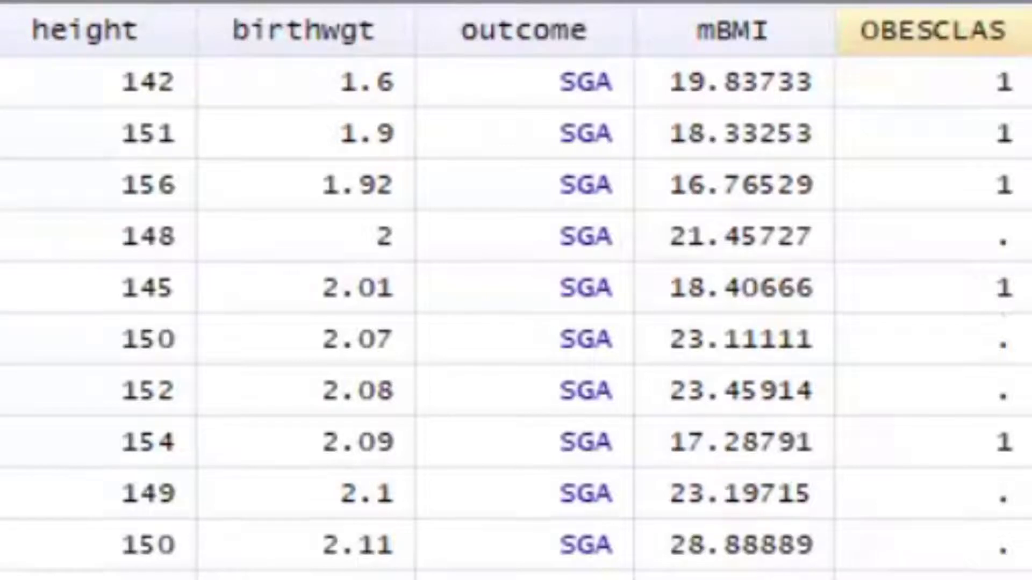
pyautogui.scroll(-20, 516, 317)
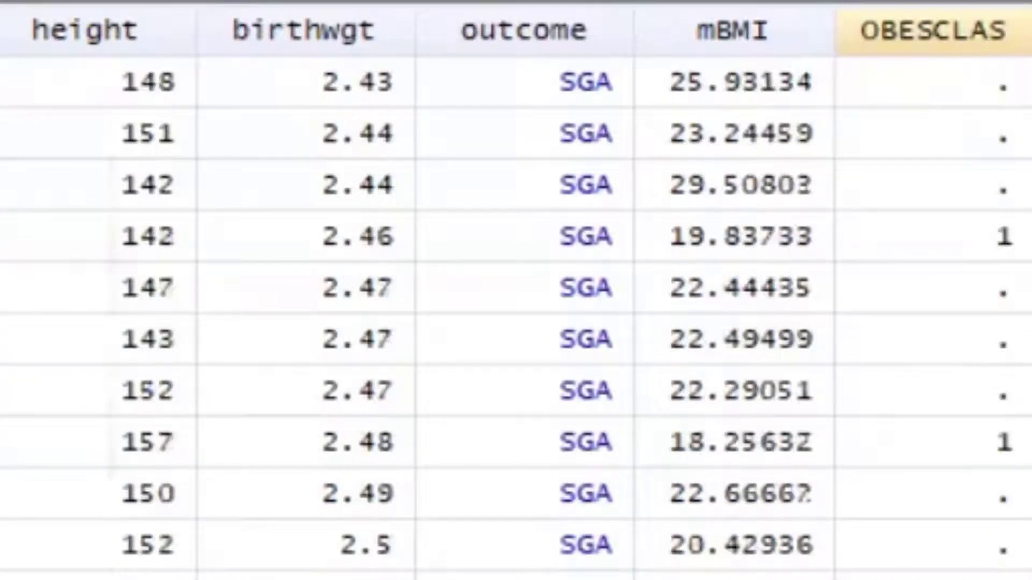
pyautogui.scroll(-5, 516, 317)
pyautogui.scroll(15, 515, 317)
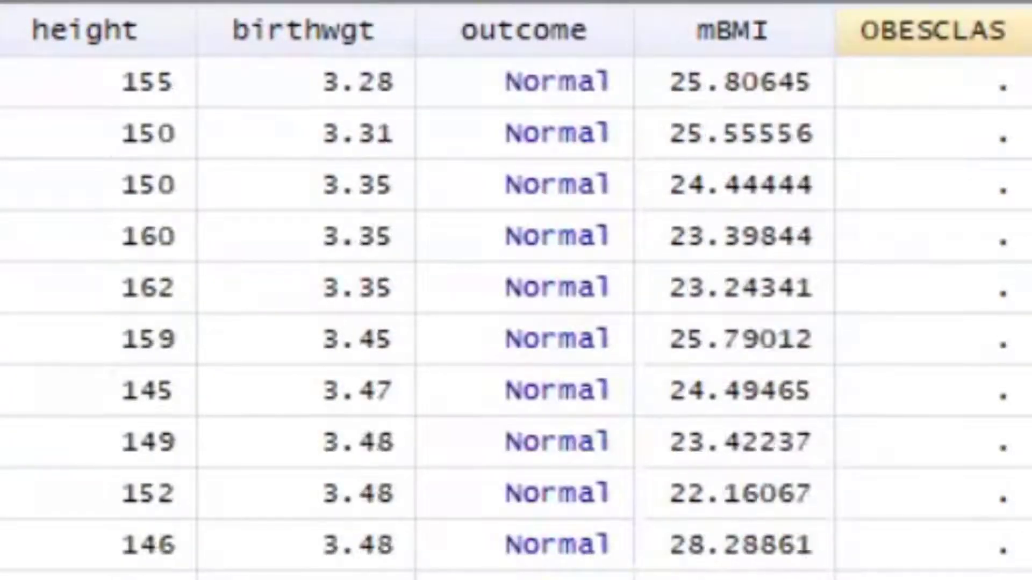
pyautogui.scroll(6, 516, 317)
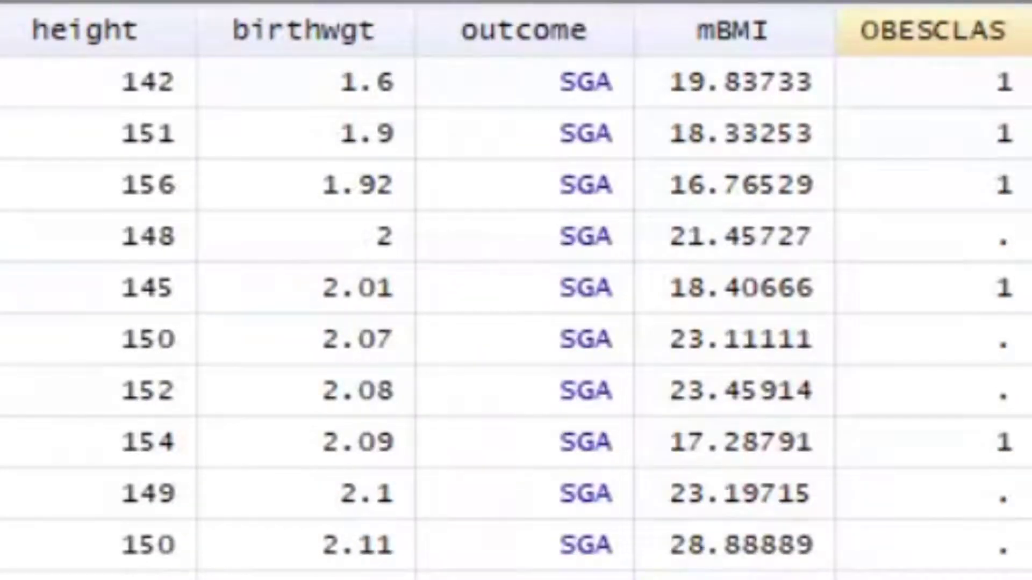
pyautogui.scroll(-2, 515, 317)
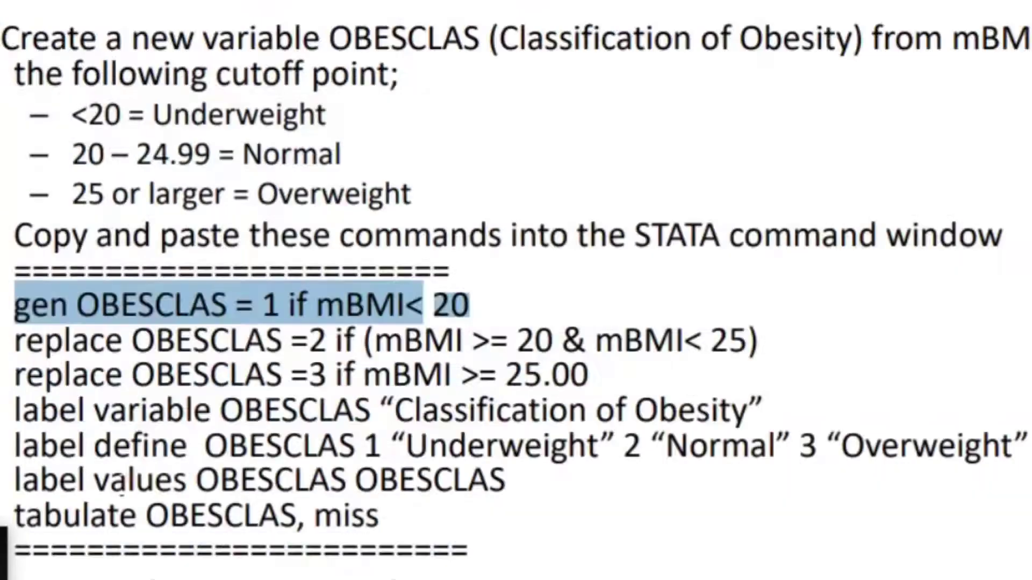
# Copy the second command from the Recode slide and run it in Stata: replace OBESCLAS =2 if (mBMI >= 20 & mBMI< 25).
pyautogui.moveTo(17, 344); pyautogui.dragTo(633, 356)
pyautogui.rightClick(631, 428)
pyautogui.click(672, 438)
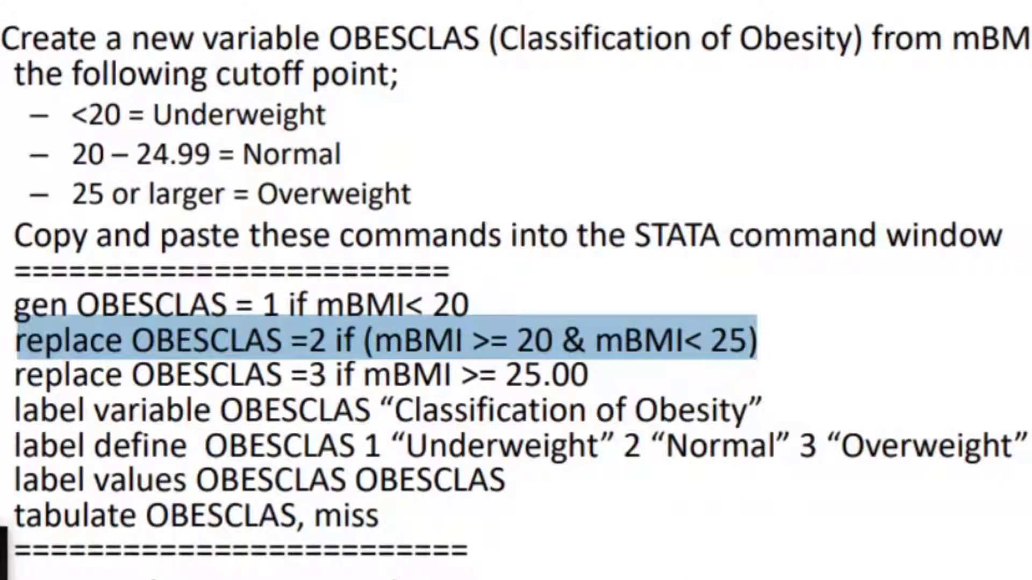
pyautogui.hotkey('alt', 'Tab')
pyautogui.hotkey('alt', 'Tab')
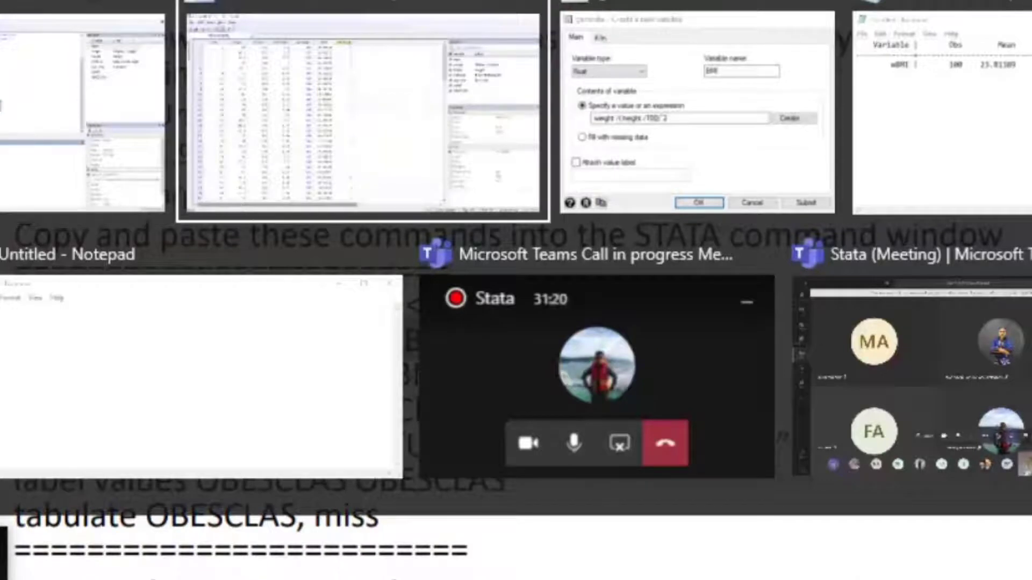
pyautogui.hotkey('alt', 'Tab')
pyautogui.hotkey('alt', 'Tab')
pyautogui.hotkey('alt', 'Tab')
pyautogui.hotkey('alt', 'Tab')
pyautogui.hotkey('alt', 'Tab')
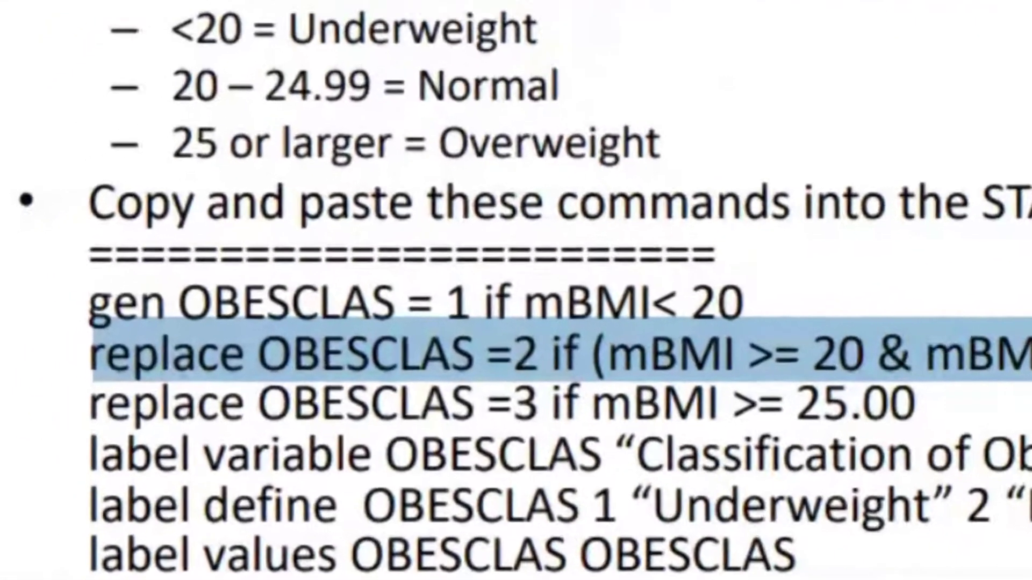
pyautogui.hotkey('alt', 'Tab')
pyautogui.click(330, 523)
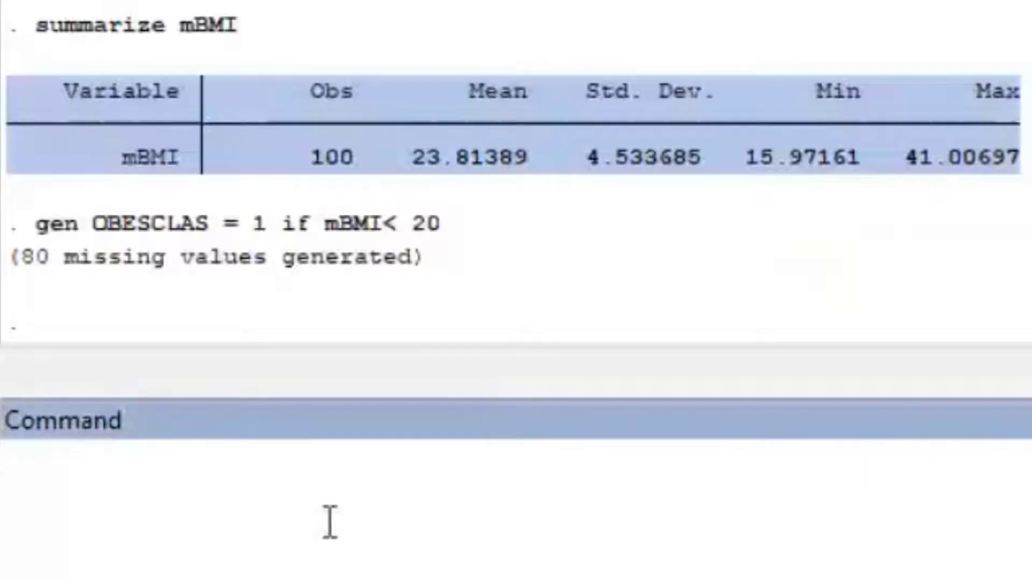
pyautogui.hotkey('ctrl', 'v')
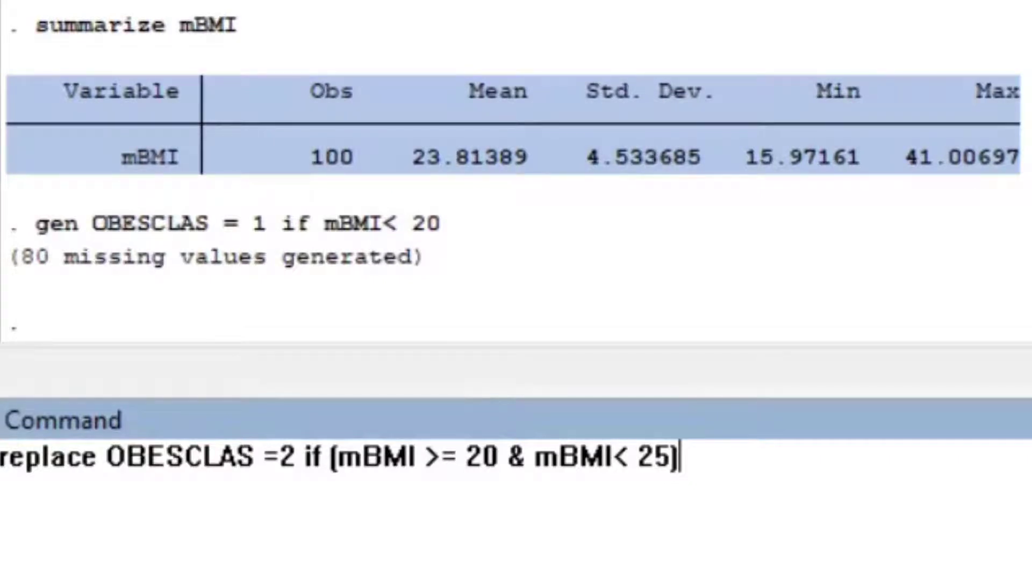
pyautogui.press('Return')
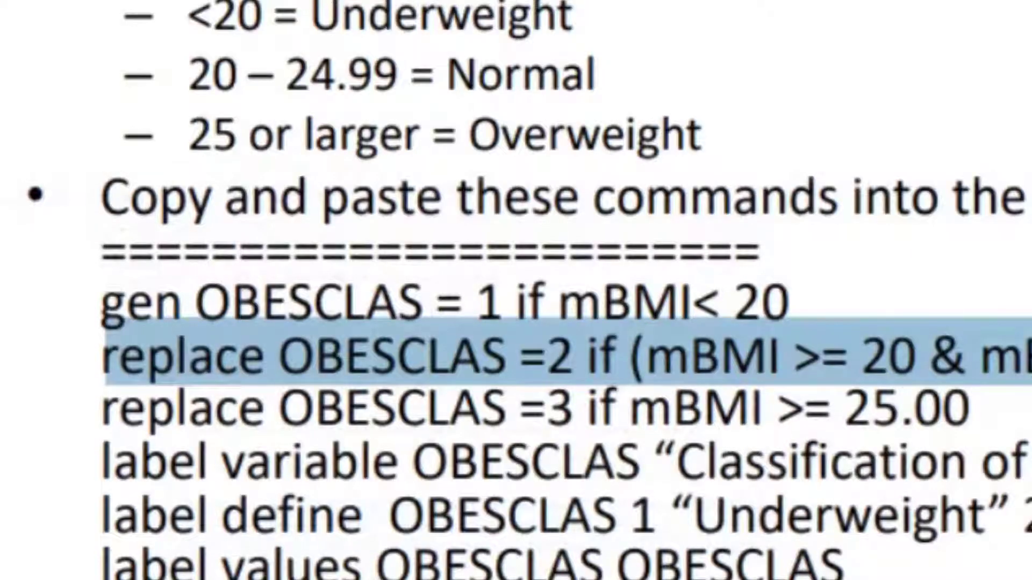
# Check in the Data Editor how the second recode command filled OBESCLAS against mBMI.
pyautogui.hotkey('alt', 'Tab')
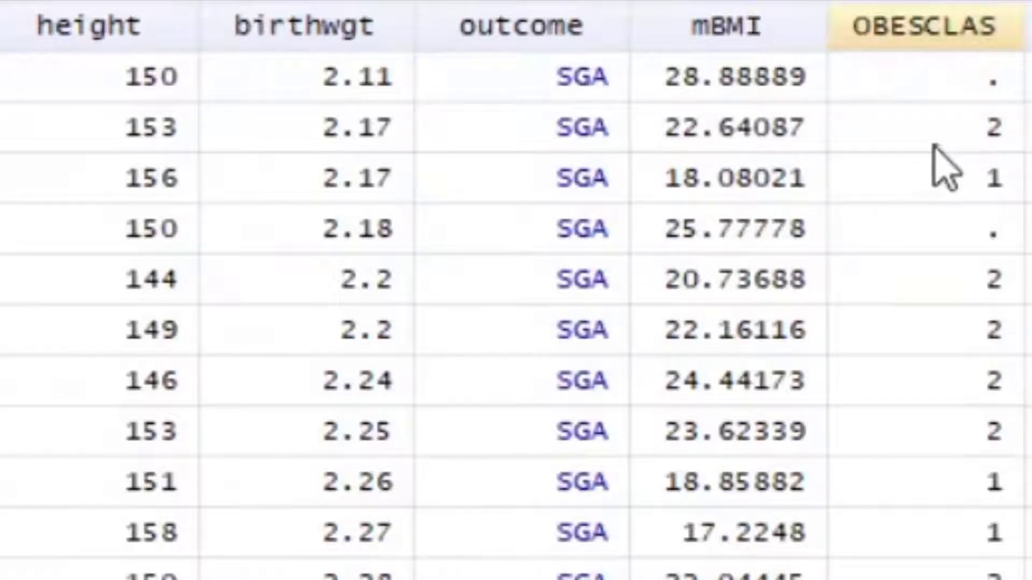
pyautogui.scroll(3, 945, 169)
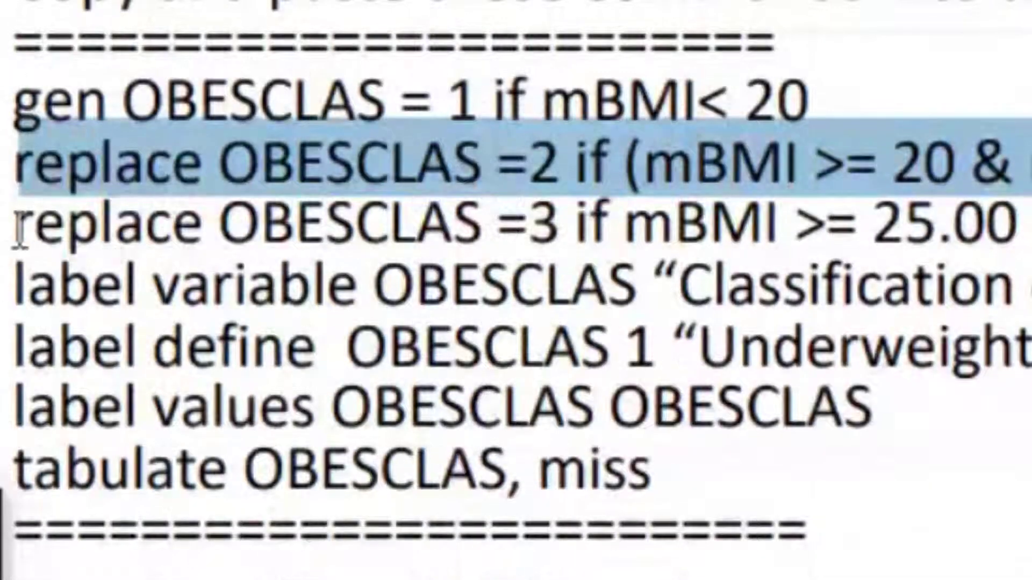
# Copy the third command from the Recode slide and run it in Stata: replace OBESCLAS =3 if mBMI >= 25.00.
pyautogui.moveTo(18, 223); pyautogui.dragTo(1029, 285)
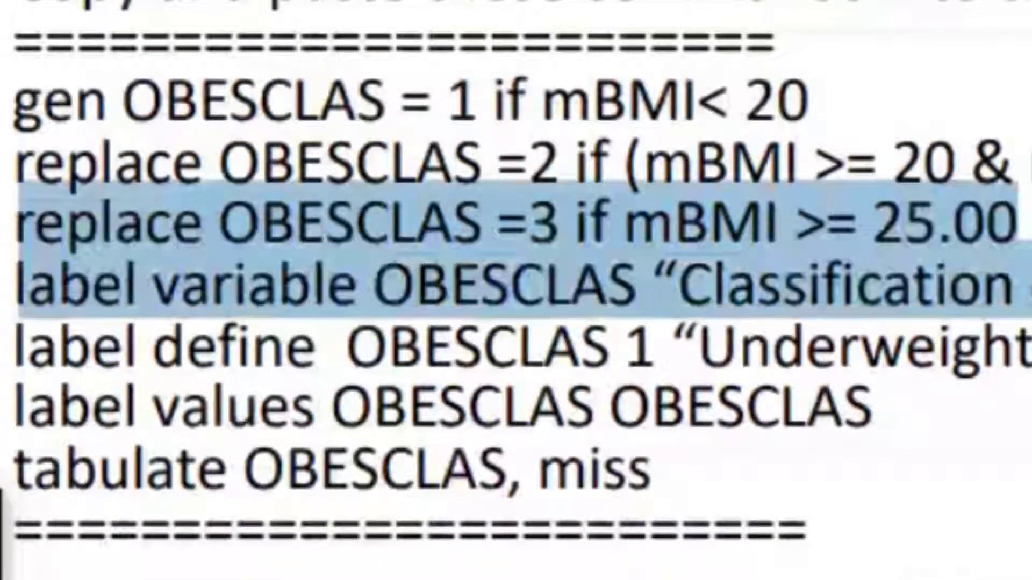
pyautogui.click(27, 231)
pyautogui.moveTo(27, 231); pyautogui.dragTo(682, 223)
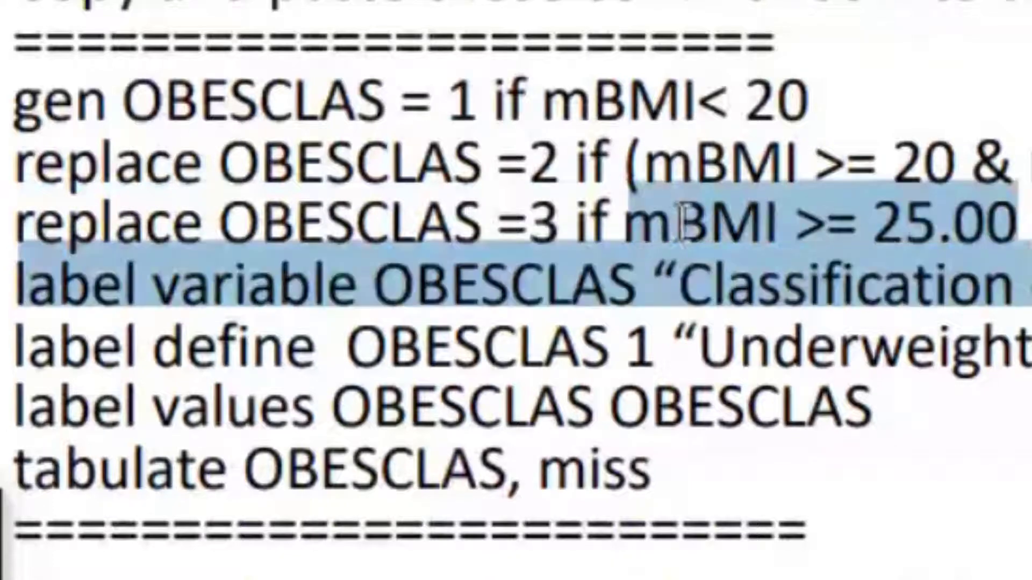
pyautogui.click(94, 223)
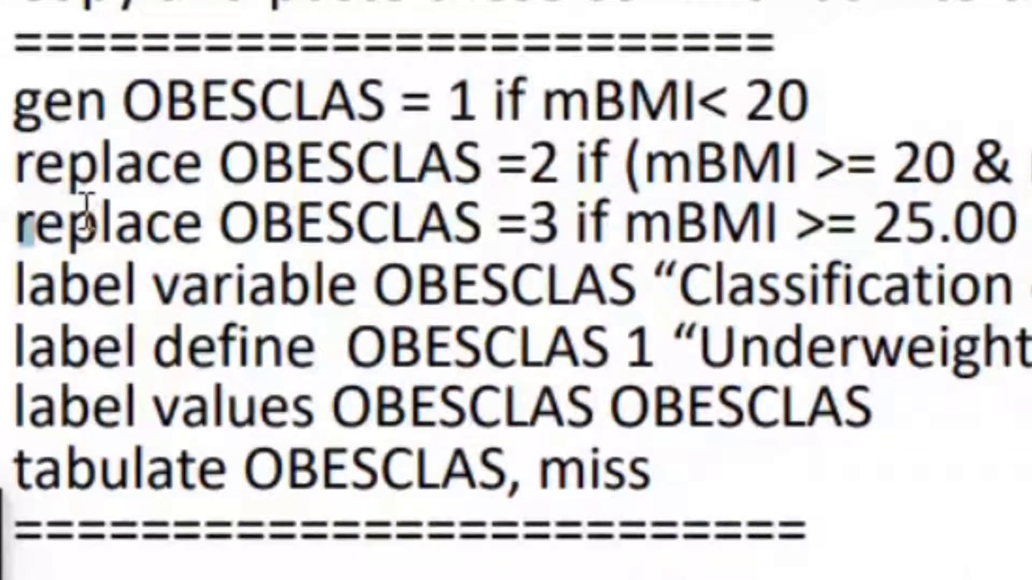
pyautogui.moveTo(23, 224); pyautogui.dragTo(1021, 215)
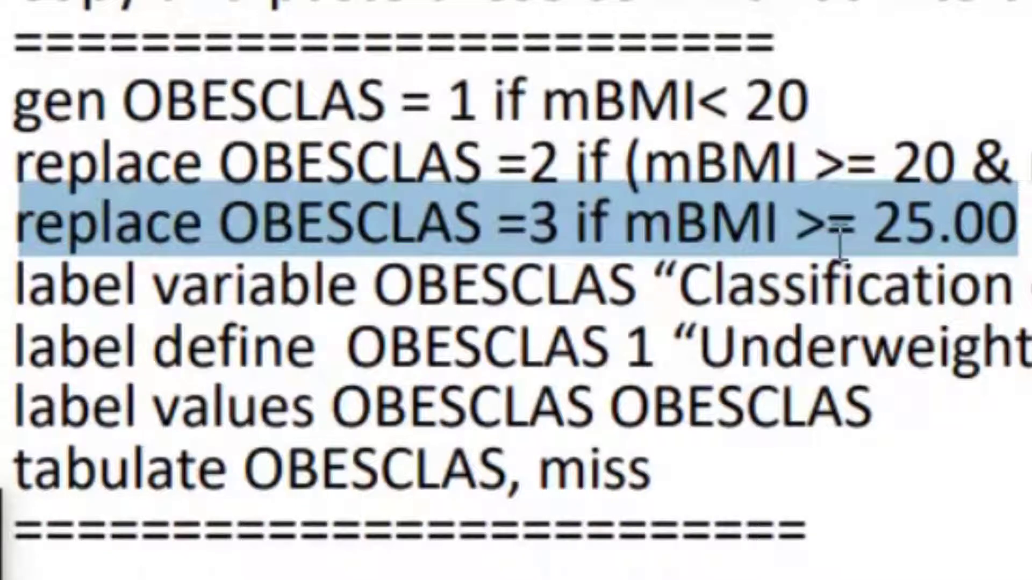
pyautogui.rightClick(841, 233)
pyautogui.click(972, 279)
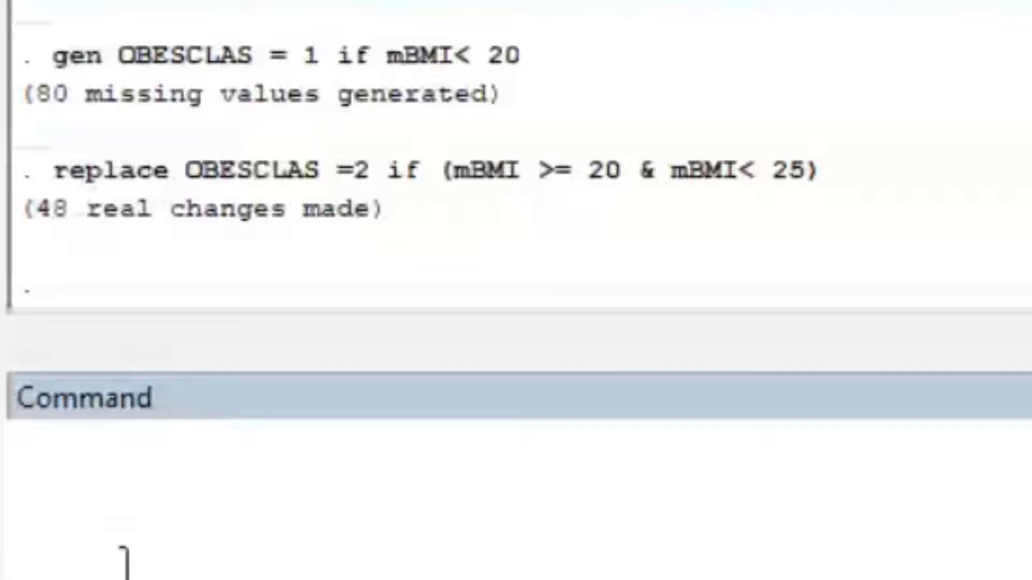
pyautogui.click(345, 461)
pyautogui.hotkey('ctrl', 'v')
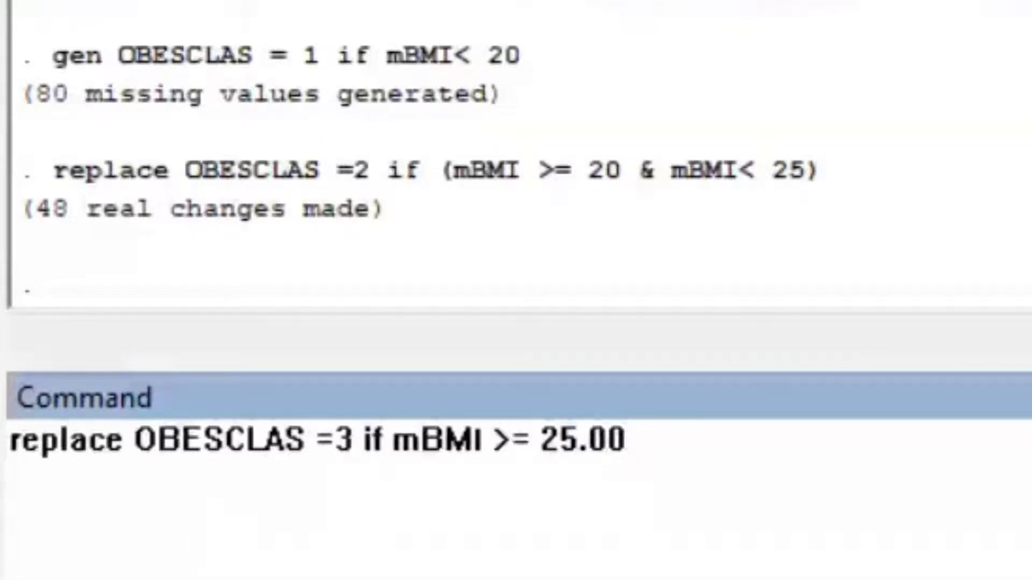
pyautogui.press('Return')
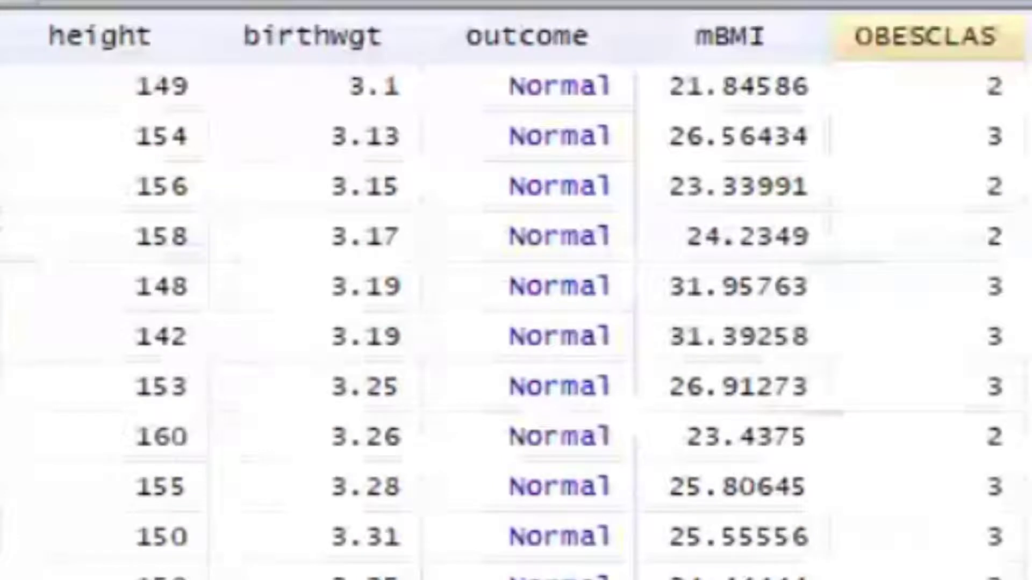
# Review the OBESCLAS codes against mBMI across the records in the Data Editor.
pyautogui.scroll(-4, 940, 285)
pyautogui.scroll(1, 940, 311)
pyautogui.scroll(20, 939, 311)
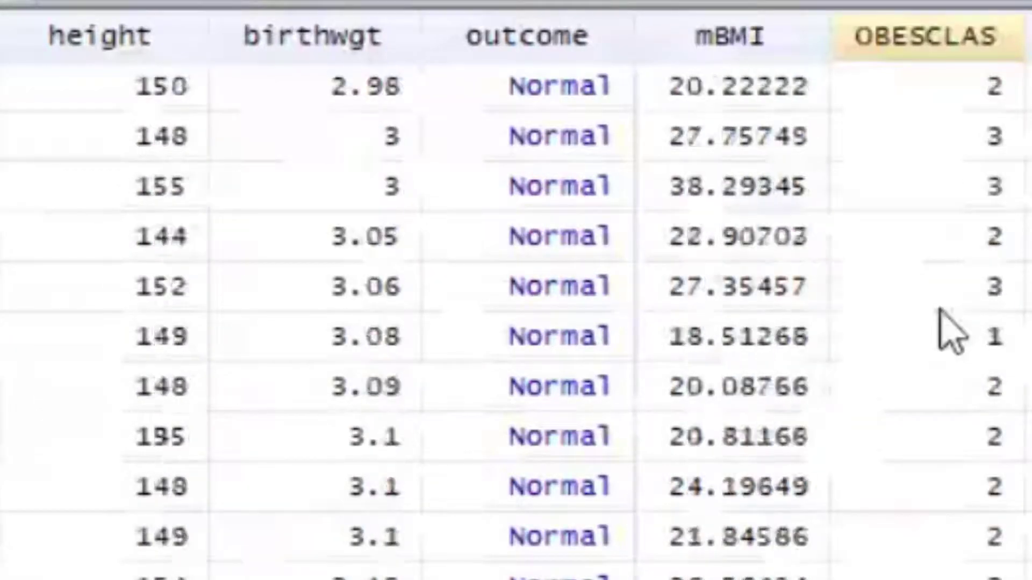
pyautogui.scroll(2, 937, 311)
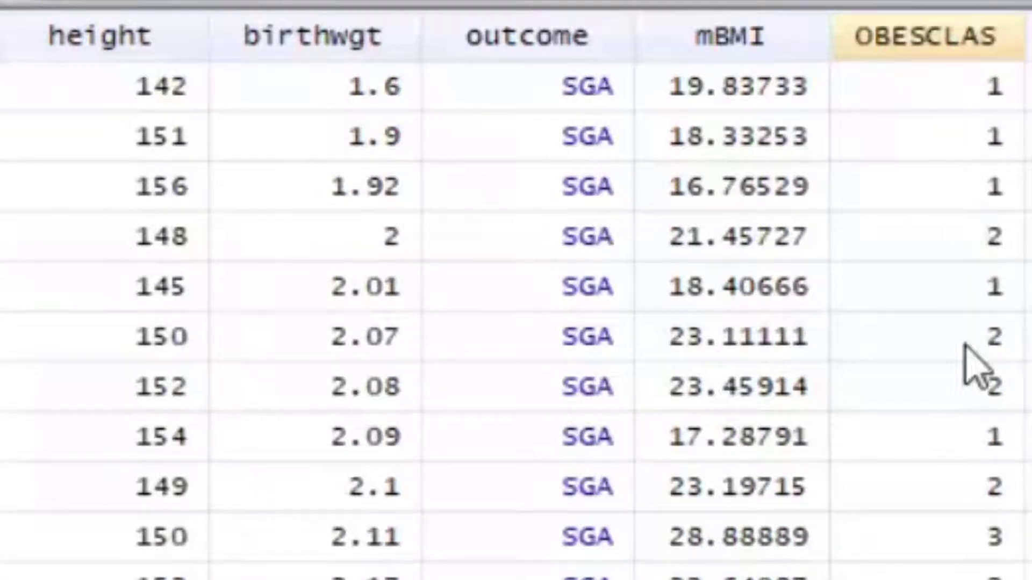
pyautogui.scroll(-8, 985, 369)
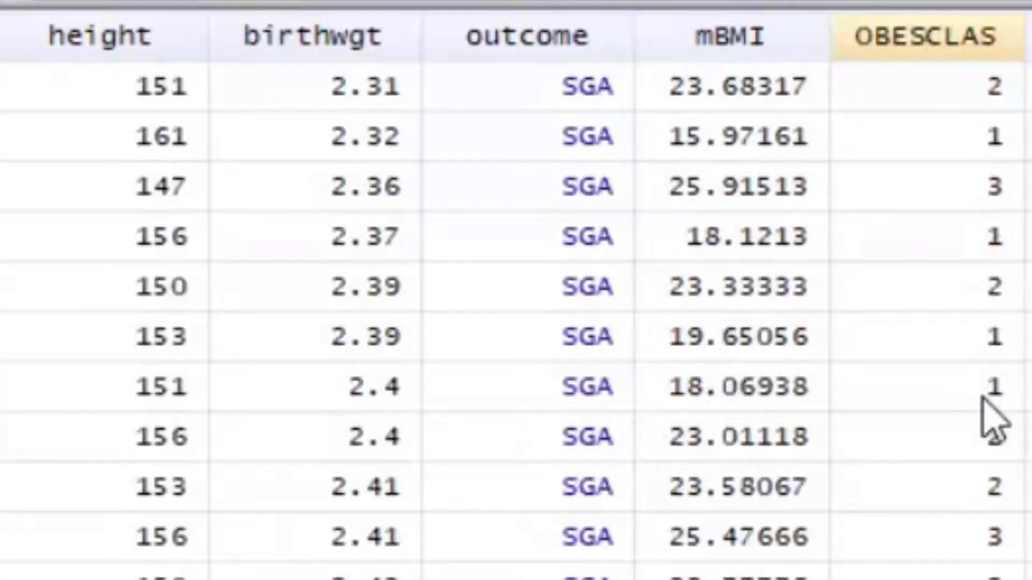
pyautogui.scroll(-2, 993, 421)
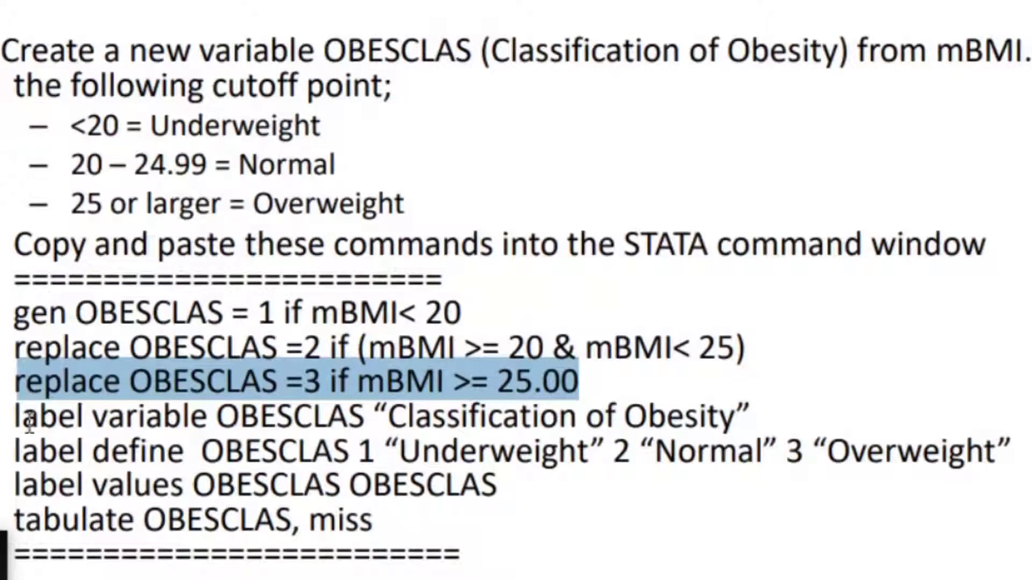
# Copy the command label variable OBESCLAS “Classification of Obesity” from the Recode slide and return to Stata with it.
pyautogui.moveTo(16, 416); pyautogui.dragTo(772, 412)
pyautogui.click(771, 412)
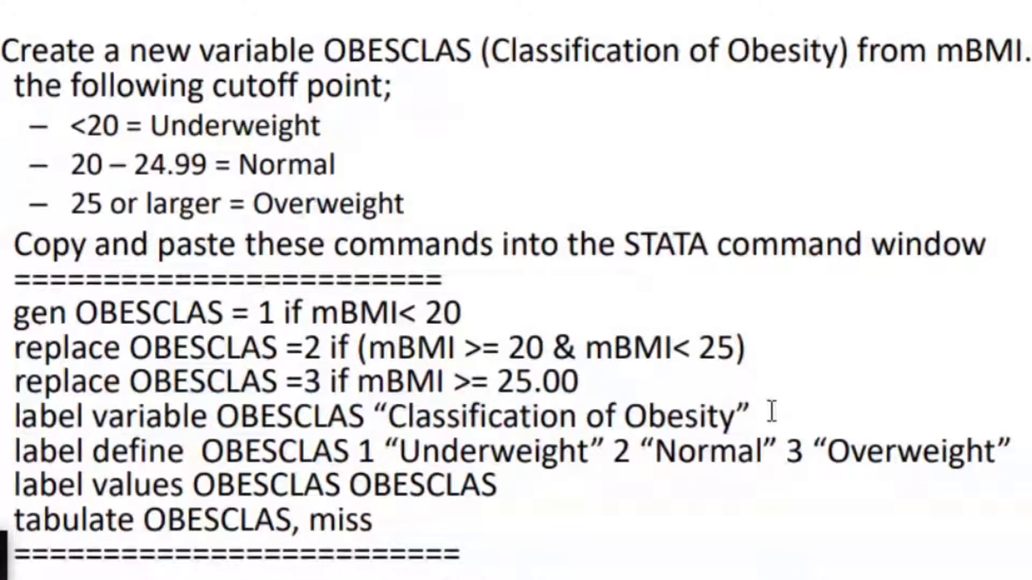
pyautogui.moveTo(788, 452); pyautogui.dragTo(236, 422)
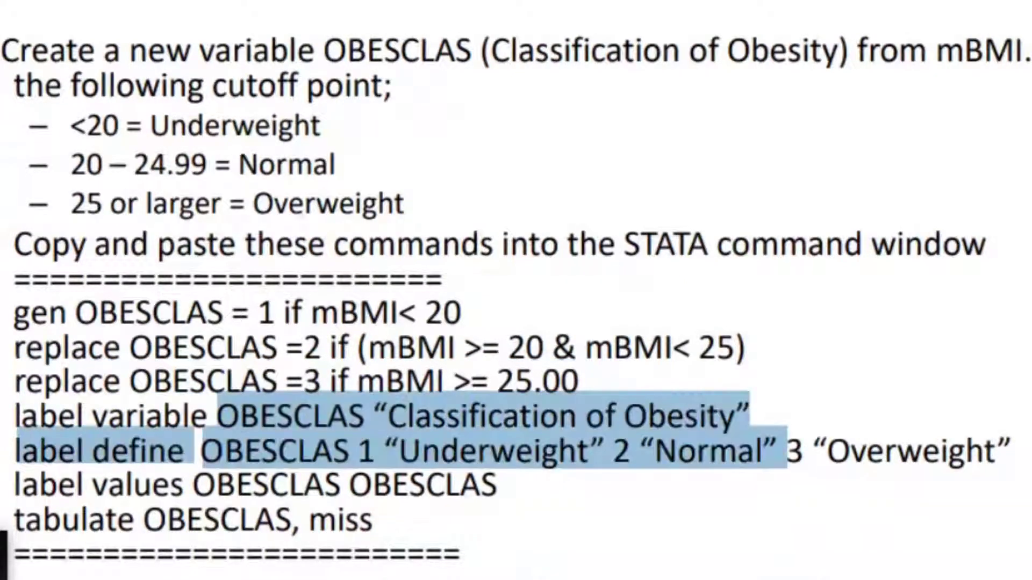
pyautogui.click(907, 425)
pyautogui.press('Home')
pyautogui.keyDown('shift'); pyautogui.click(742, 412); pyautogui.keyUp('shift')
pyautogui.keyDown('shift'); pyautogui.click(749, 411); pyautogui.keyUp('shift')
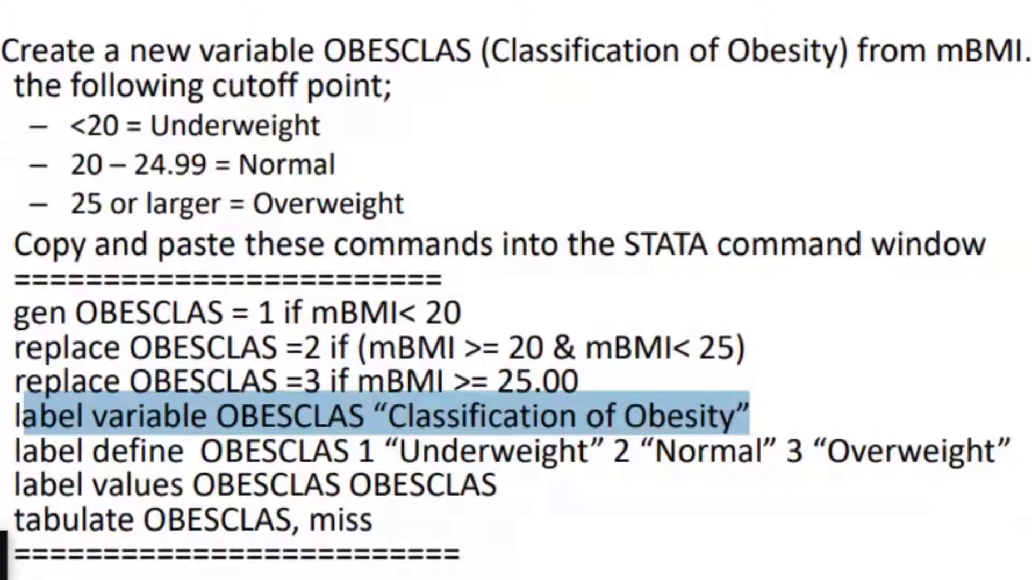
pyautogui.hotkey('alt', 'Tab')
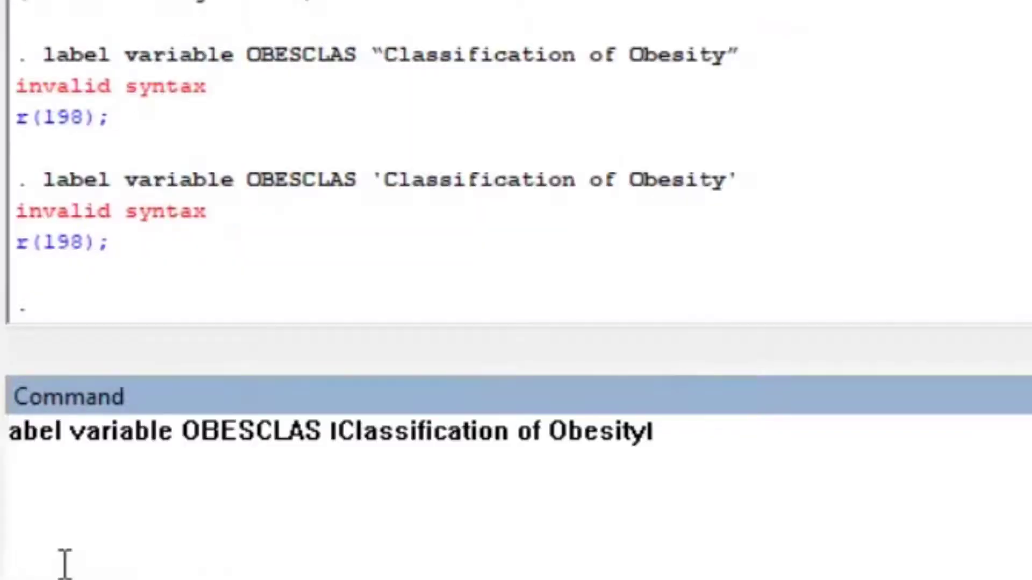
# Put straight double quotes around Classification of Obesity in the label variable OBESCLAS command, complete its first word, and run it.
pyautogui.press('Home')
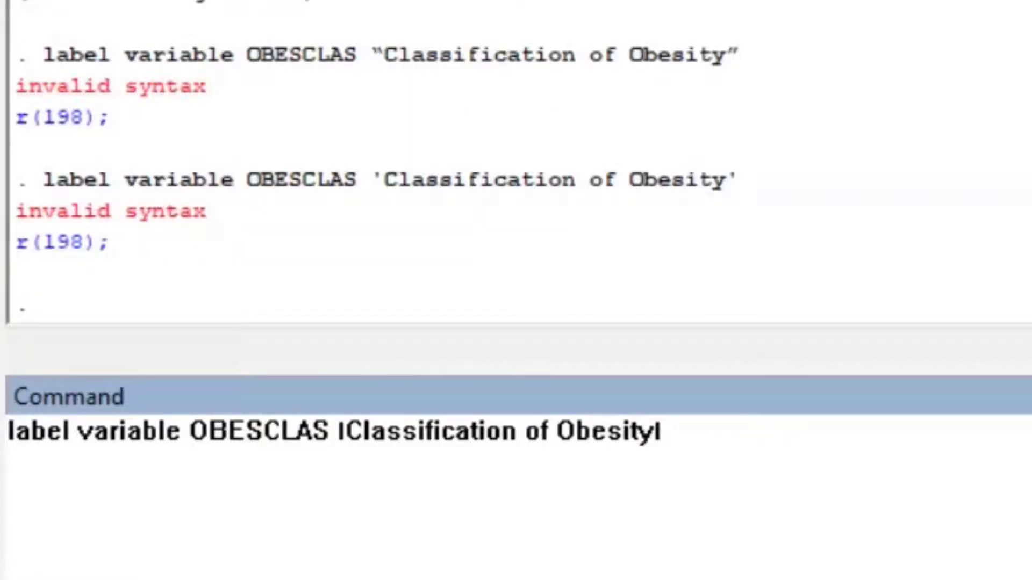
pyautogui.press('Right')
pyautogui.press('Right')
pyautogui.press('Right')
pyautogui.press('Right')
pyautogui.press('Right')
pyautogui.press('Right')
pyautogui.press('Right')
pyautogui.press('Right')
pyautogui.press('Right')
pyautogui.press('Right')
pyautogui.press('Right')
pyautogui.press('Right')
pyautogui.press('Right')
pyautogui.press('Right')
pyautogui.press('Right')
pyautogui.press('Right')
pyautogui.press('Right')
pyautogui.press('Right')
pyautogui.press('Right')
pyautogui.press('Right')
pyautogui.press('Right')
pyautogui.press('Right')
pyautogui.press('Right')
pyautogui.press('Right')
pyautogui.press('Right')
pyautogui.press('Right')
pyautogui.press('BackSpace')
pyautogui.write('"')
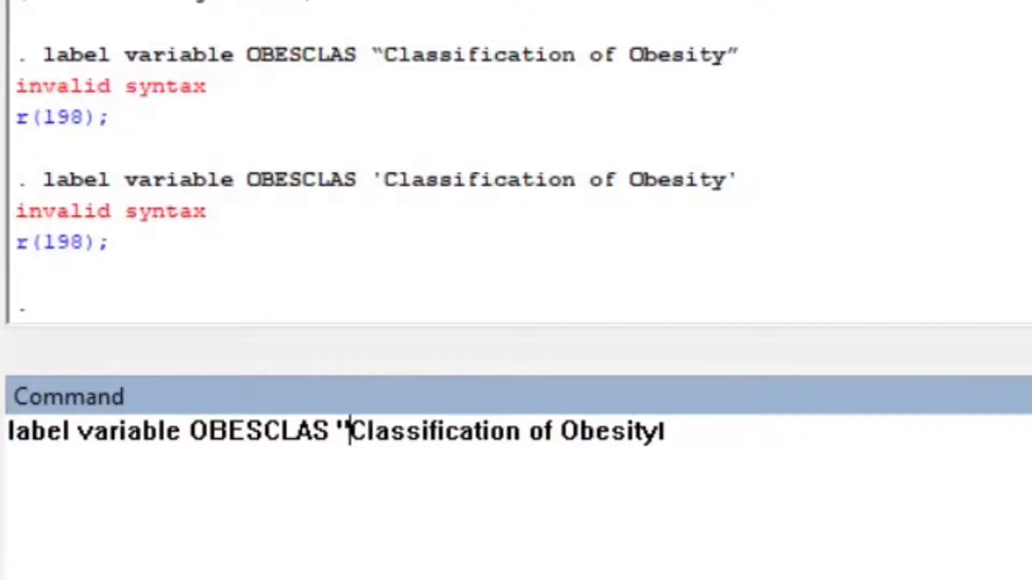
pyautogui.press('Right')
pyautogui.press('Right')
pyautogui.press('Right')
pyautogui.press('Right')
pyautogui.press('Right')
pyautogui.press('Right')
pyautogui.press('Right')
pyautogui.press('Right')
pyautogui.press('Right')
pyautogui.press('Right')
pyautogui.press('Right')
pyautogui.press('Right')
pyautogui.press('Right')
pyautogui.press('Right')
pyautogui.press('Right')
pyautogui.press('Right')
pyautogui.press('Right')
pyautogui.press('Right')
pyautogui.press('Right')
pyautogui.press('Right')
pyautogui.press('Right')
pyautogui.write('"')
pyautogui.press('Return')
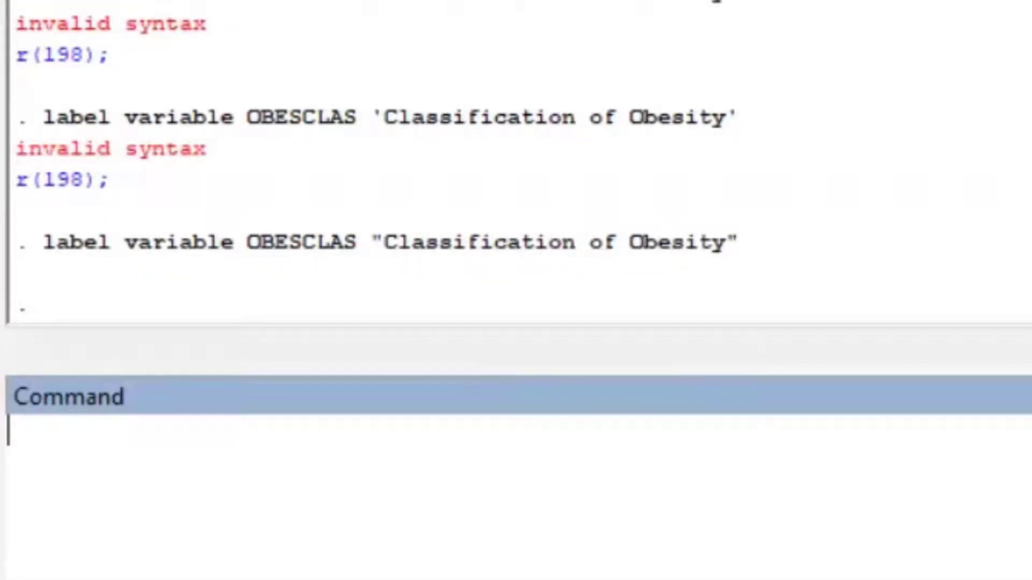
# Copy the label define OBESCLAS command from the Recode slide into Stata's command line.
pyautogui.moveTo(16, 461); pyautogui.dragTo(1016, 450)
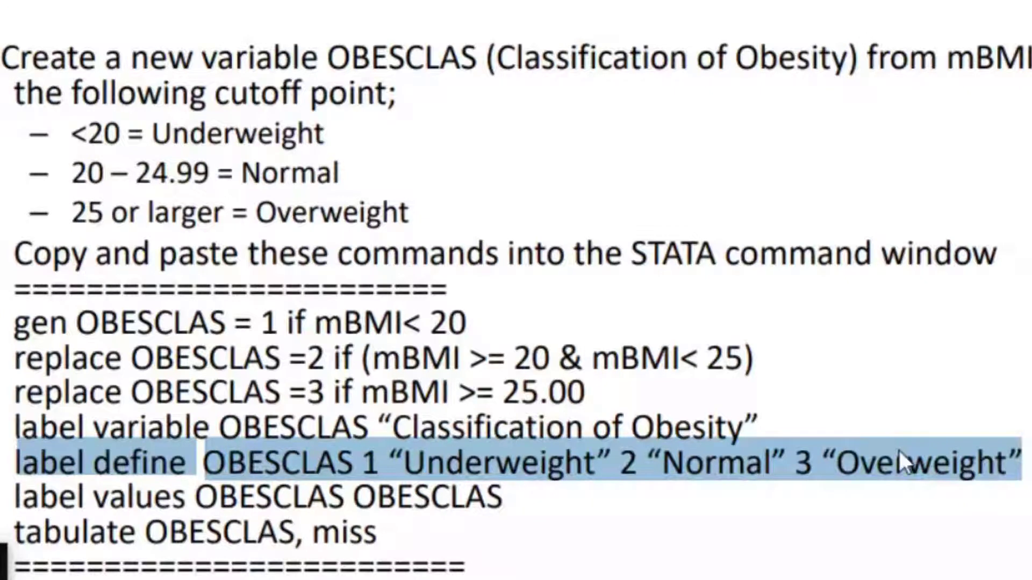
pyautogui.rightClick(902, 451)
pyautogui.click(839, 532)
pyautogui.hotkey('alt', 'Tab')
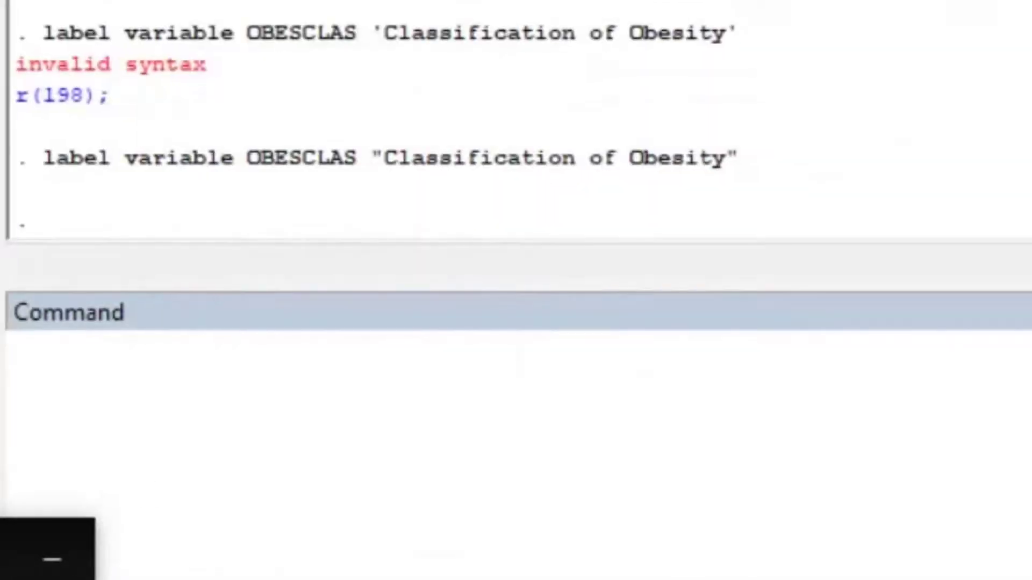
pyautogui.click(318, 356)
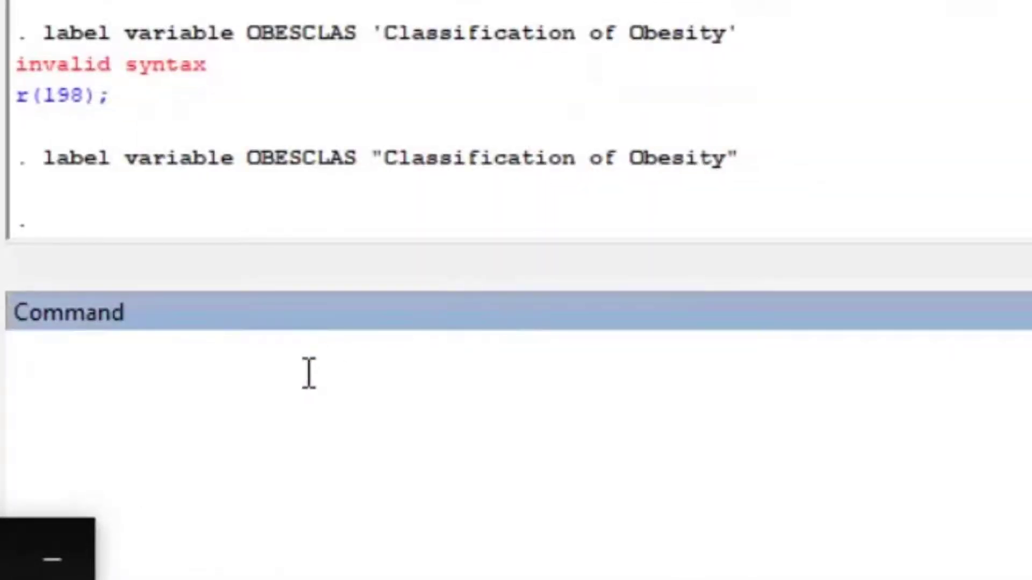
pyautogui.rightClick(309, 374)
pyautogui.click(415, 539)
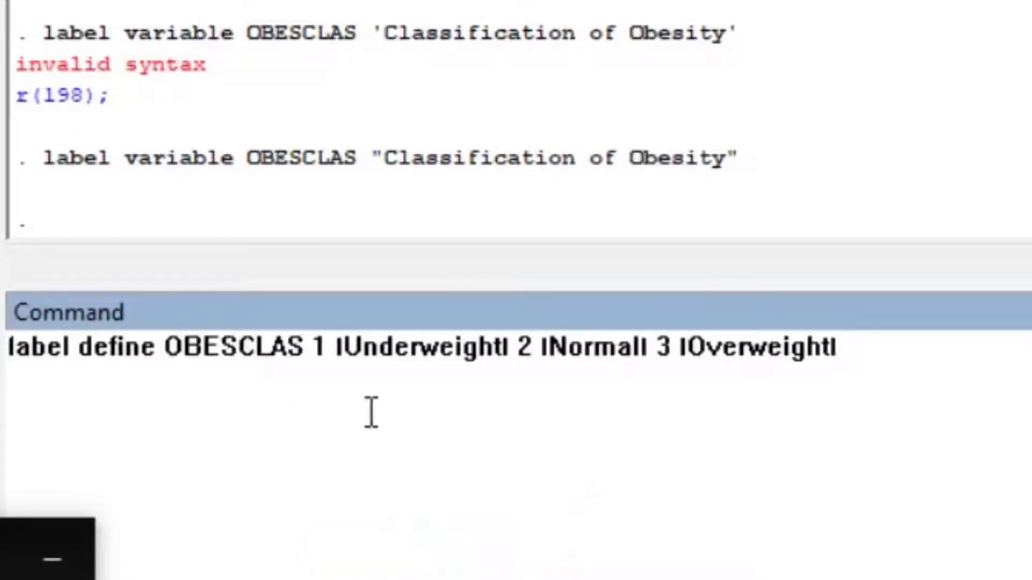
# Enclose Underweight, the label for code 1, in straight double quotes in the label define command.
pyautogui.click(346, 346)
pyautogui.press('BackSpace')
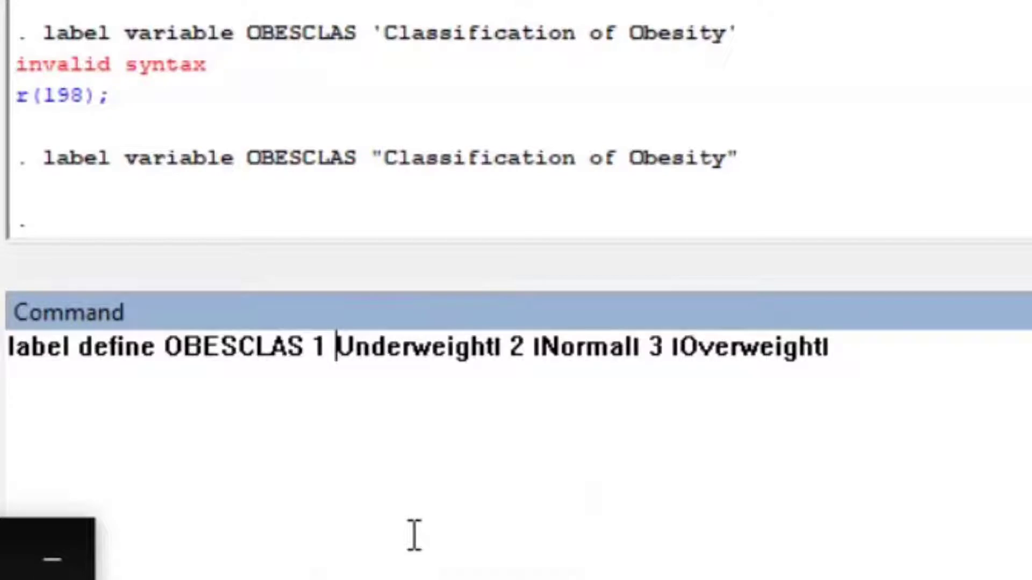
pyautogui.write('"')
pyautogui.press('Right')
pyautogui.press('Right')
pyautogui.press('Right')
pyautogui.press('Right')
pyautogui.press('Right')
pyautogui.press('Right')
pyautogui.press('Right')
pyautogui.press('Right')
pyautogui.press('Right')
pyautogui.press('Right')
pyautogui.press('Right')
pyautogui.press('Right')
pyautogui.press('Right')
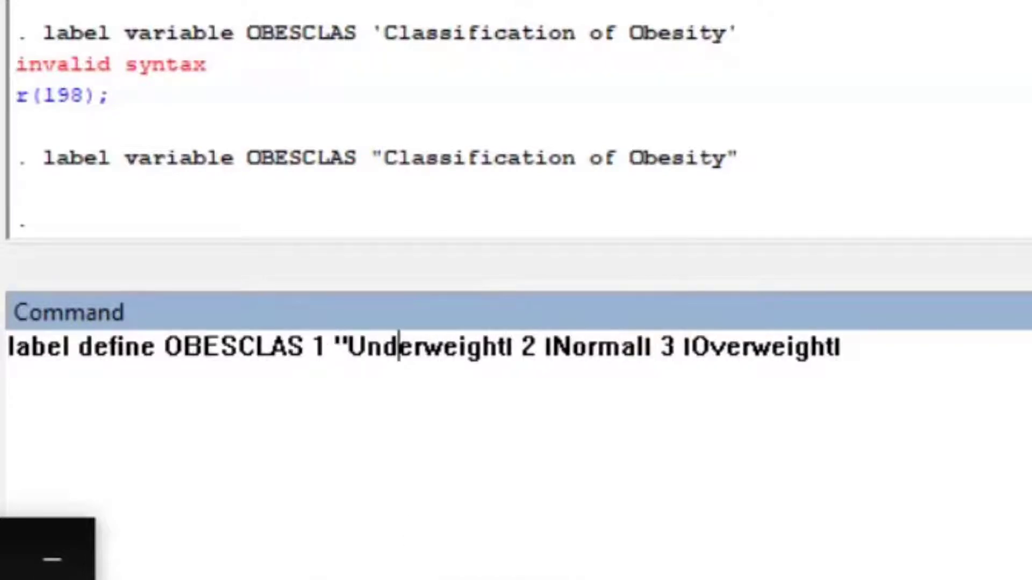
pyautogui.press('Left')
pyautogui.press('BackSpace')
pyautogui.write('"')
# Enclose Normal, the label for code 2, in straight double quotes in the label define command.
pyautogui.press('Right')
pyautogui.press('Right')
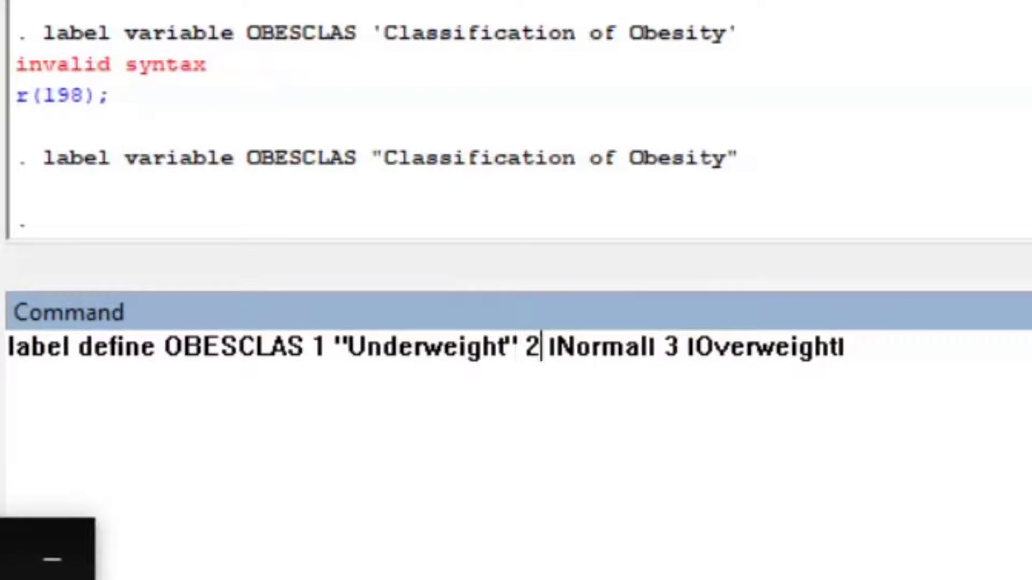
pyautogui.press('Right')
pyautogui.press('Right')
pyautogui.press('Right')
pyautogui.press('BackSpace')
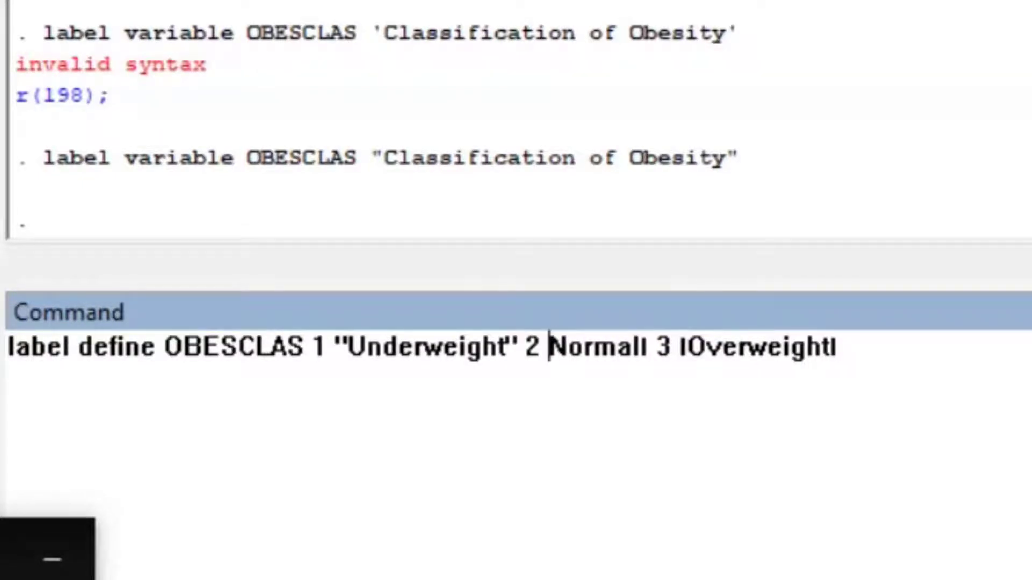
pyautogui.write('"')
pyautogui.press('Right')
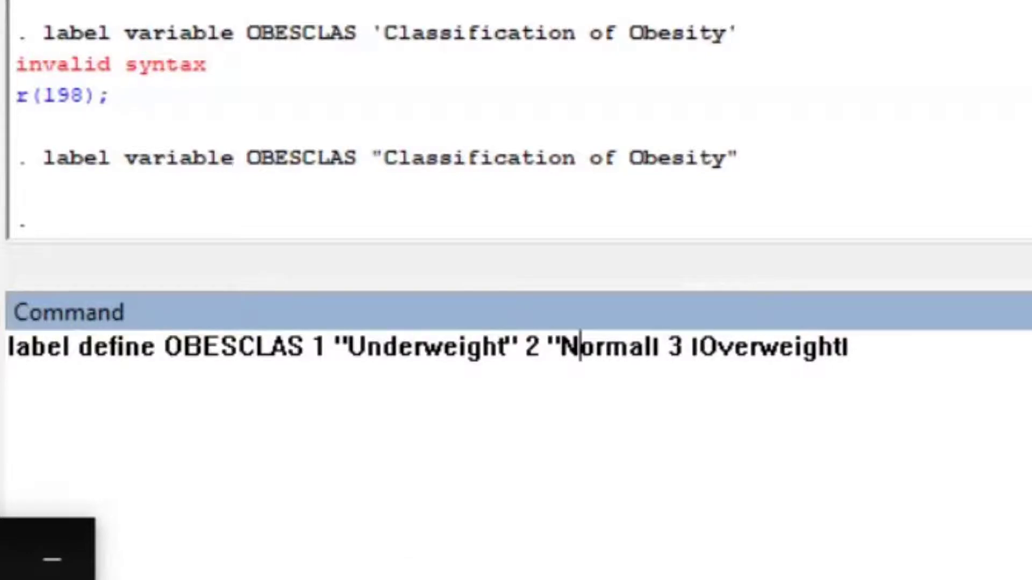
pyautogui.press('Right')
pyautogui.press('Right')
pyautogui.press('Right')
pyautogui.press('Right')
pyautogui.press('Right')
pyautogui.press('Right')
pyautogui.press('BackSpace')
pyautogui.write('"')
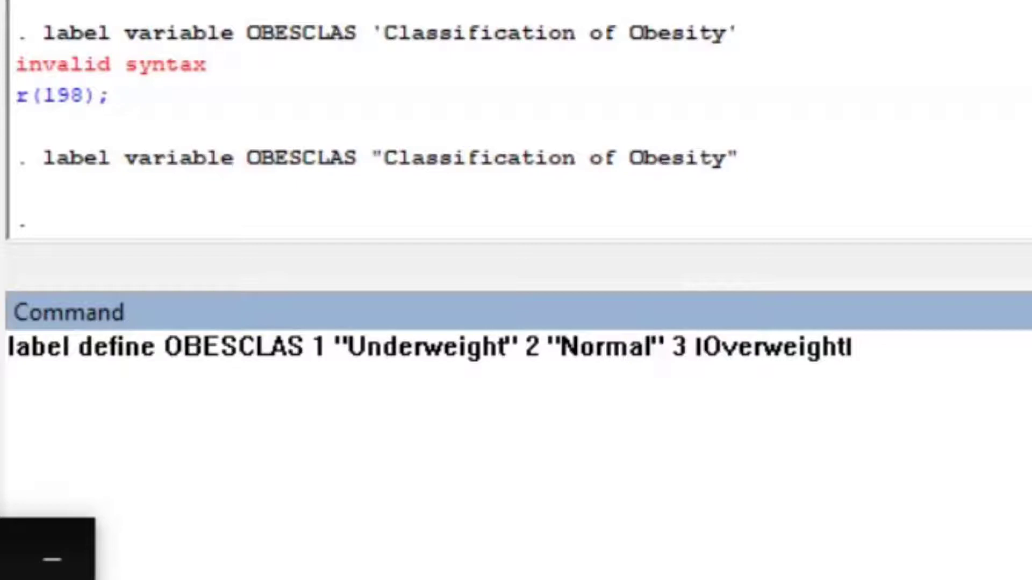
# Enclose Overweight, the label for code 3, in straight double quotes and run the label define command for OBESCLAS.
pyautogui.press('Right')
pyautogui.press('Right')
pyautogui.press('Right')
pyautogui.press('Delete')
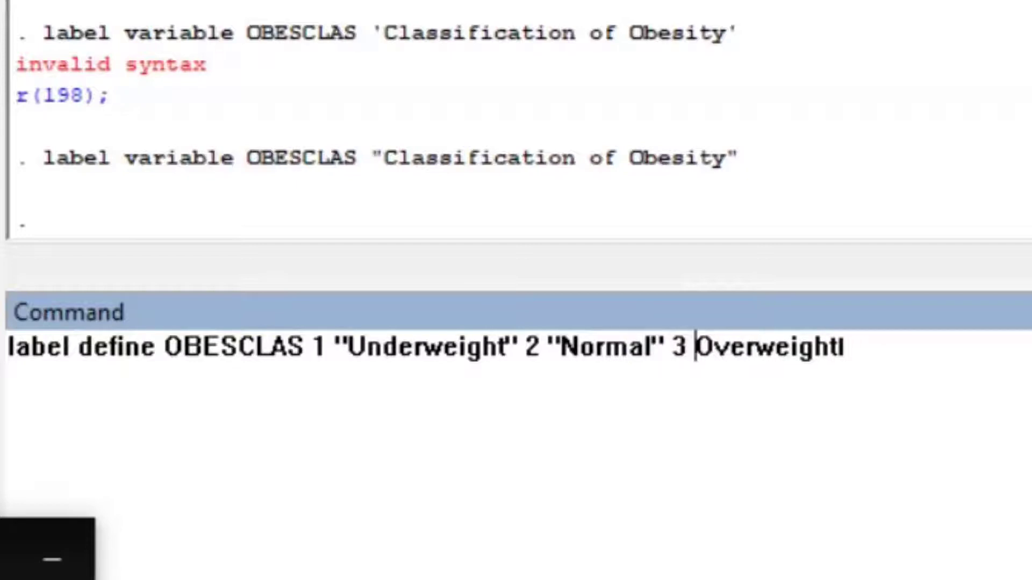
pyautogui.write('"')
pyautogui.press('Right')
pyautogui.press('Right')
pyautogui.press('Right')
pyautogui.press('Right')
pyautogui.press('Right')
pyautogui.press('Right')
pyautogui.press('Right')
pyautogui.press('Right')
pyautogui.press('Right')
pyautogui.press('Right')
pyautogui.press('Right')
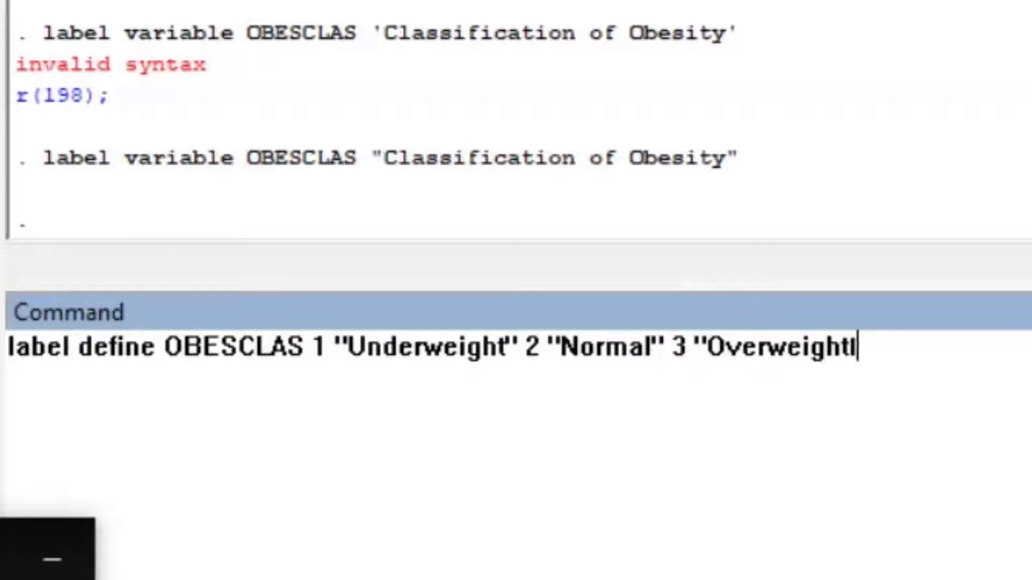
pyautogui.press('BackSpace')
pyautogui.write('"')
pyautogui.press('Return')
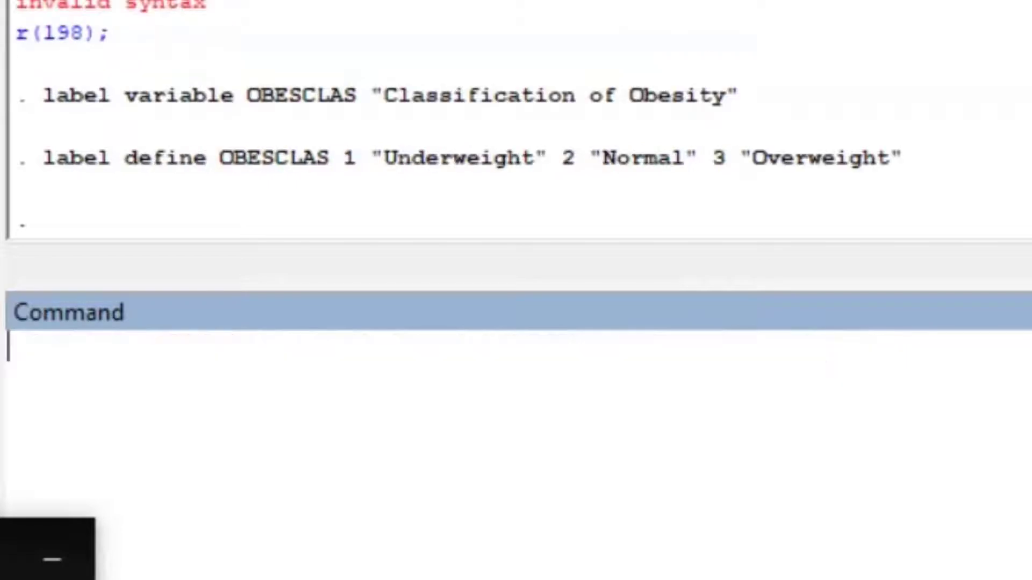
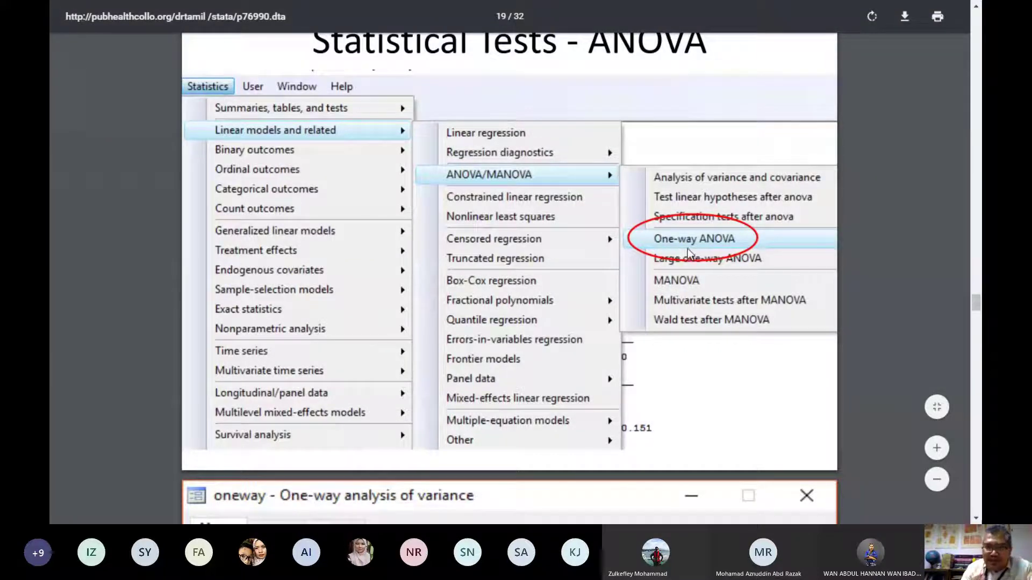
# Switch to Stata and open the one-way ANOVA dialog from the linear models analyses.
pyautogui.hotkey('alt', 'Tab')
pyautogui.click(189, 25)
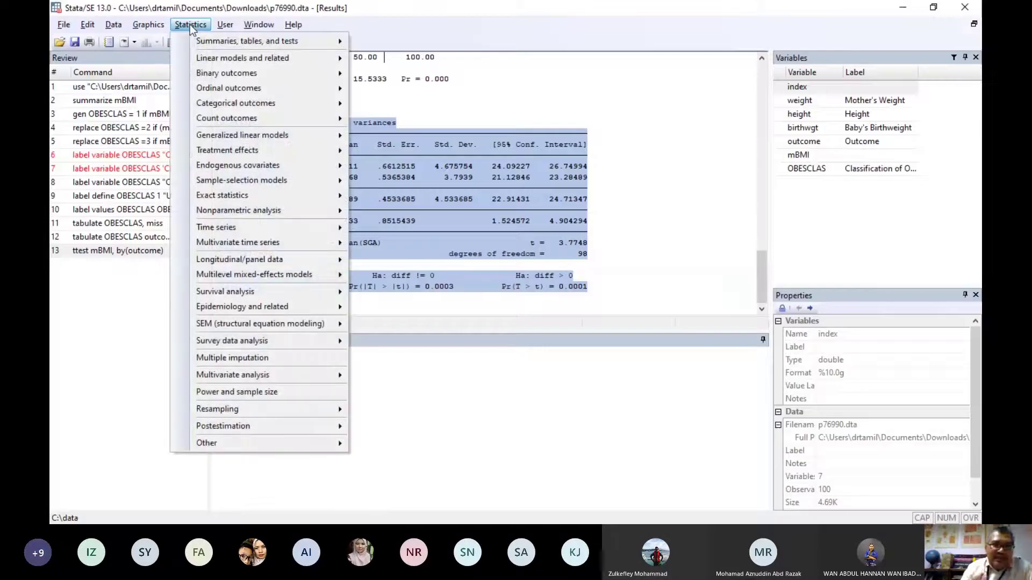
pyautogui.moveTo(217, 55)
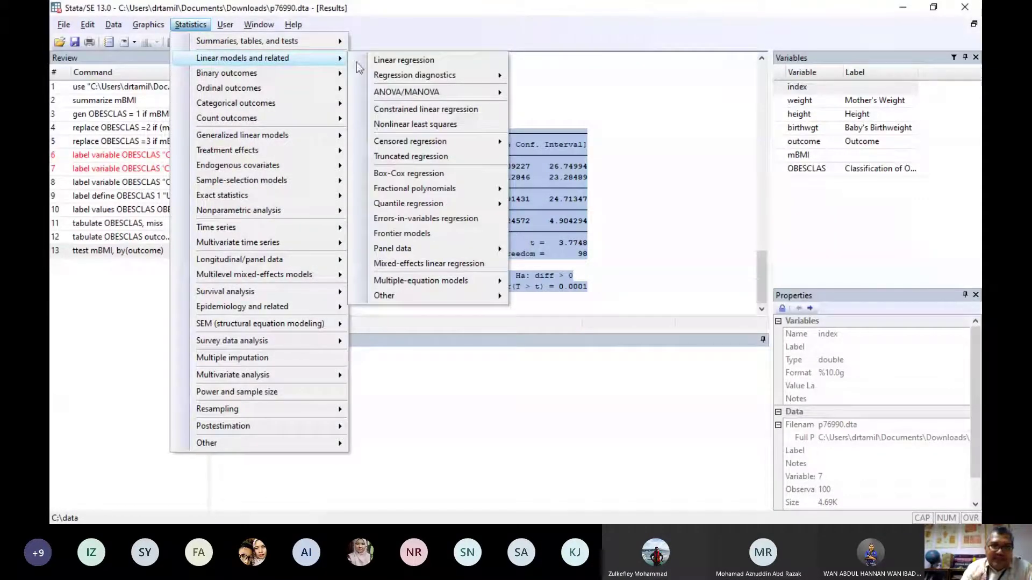
pyautogui.moveTo(438, 95)
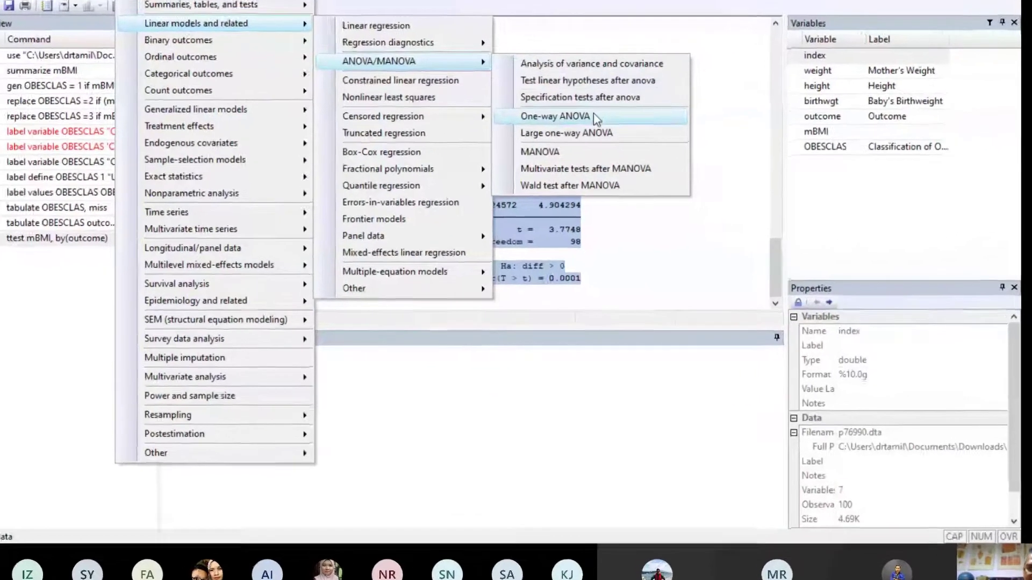
pyautogui.click(564, 141)
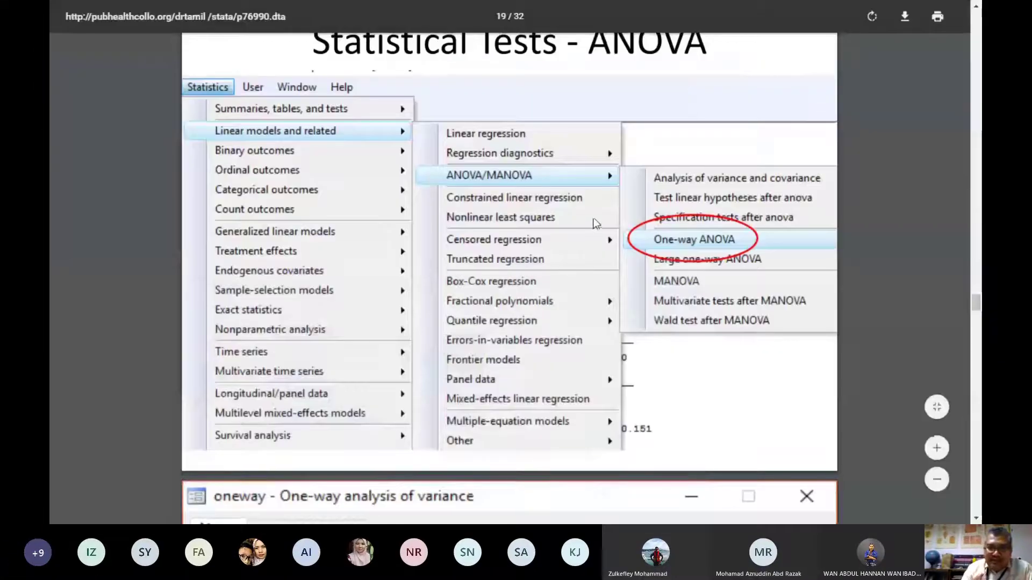
# Check the ANOVA exercise slide and set birthwgt as the response variable and OBESCLAS as the factor variable.
pyautogui.scroll(10, 594, 223)
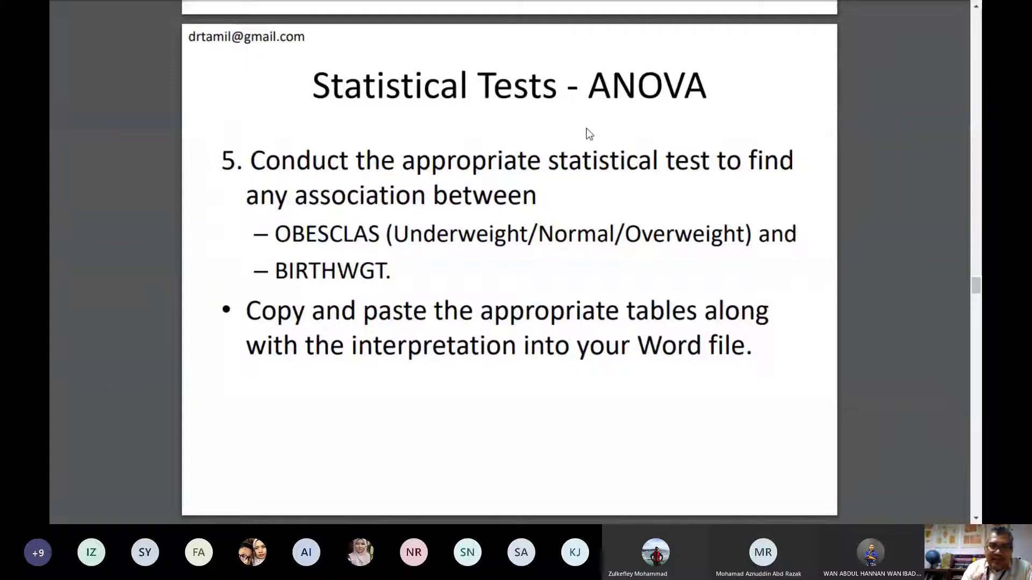
pyautogui.scroll(-10, 713, 201)
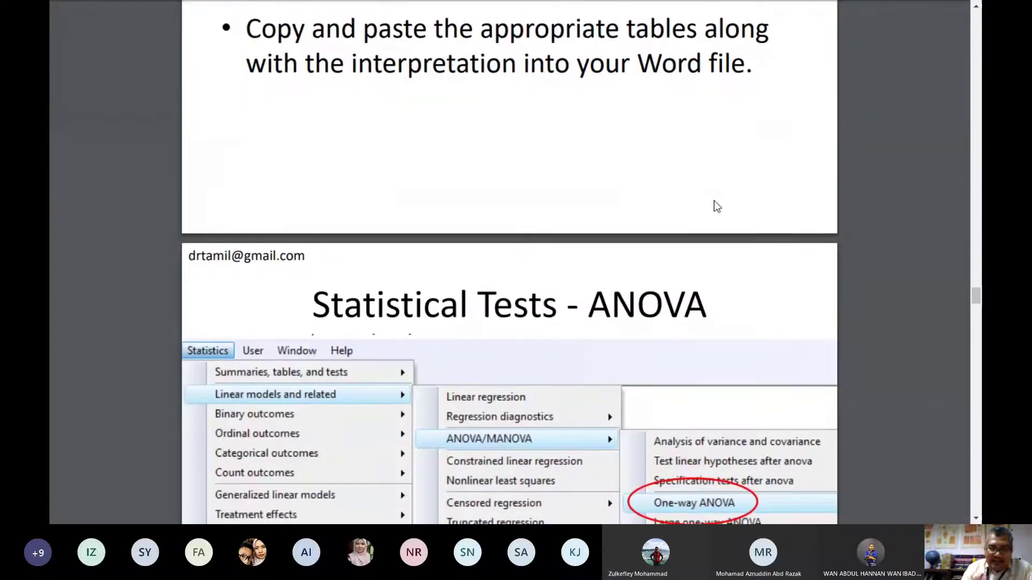
pyautogui.scroll(-1, 714, 203)
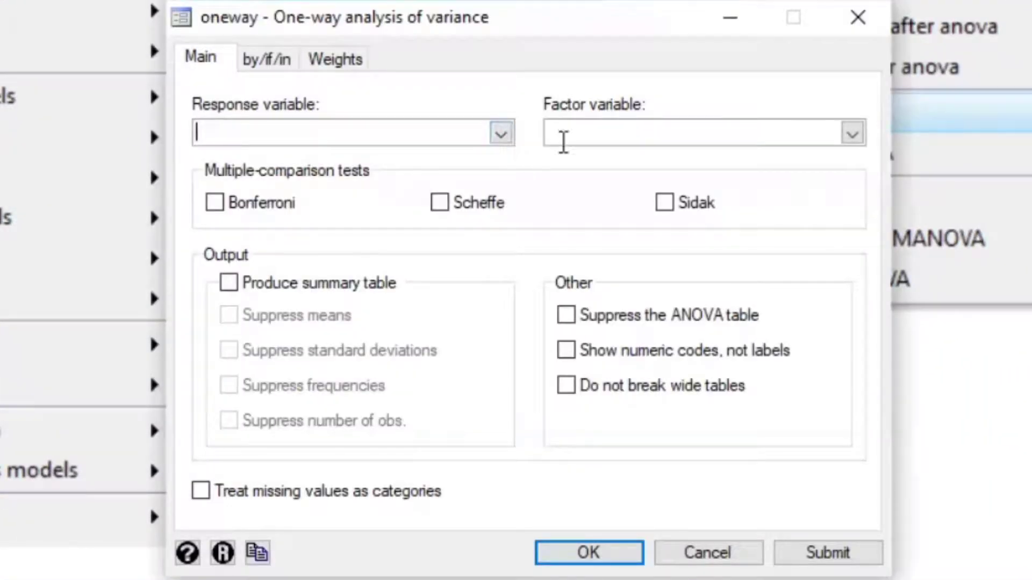
pyautogui.click(580, 133)
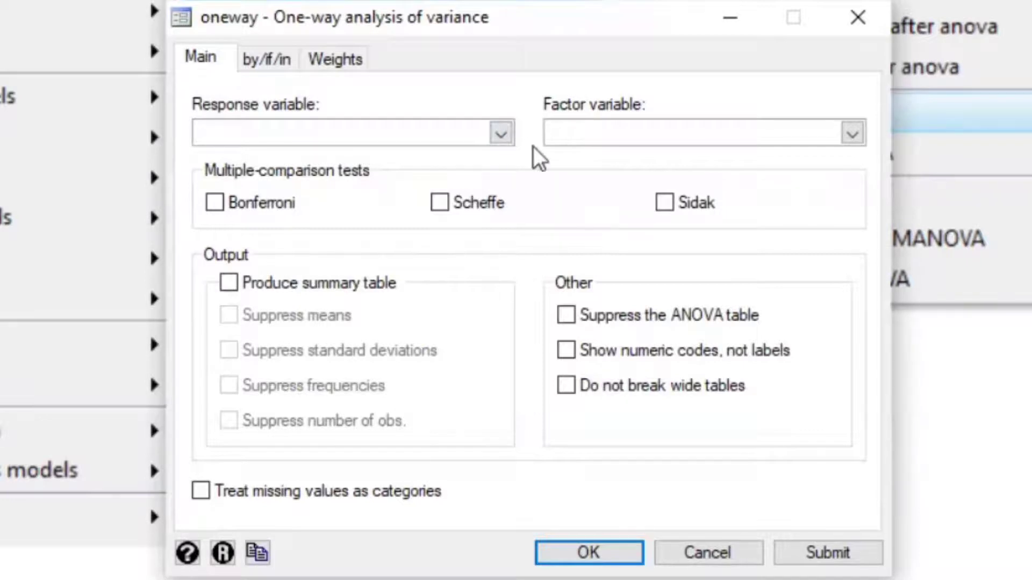
pyautogui.click(505, 133)
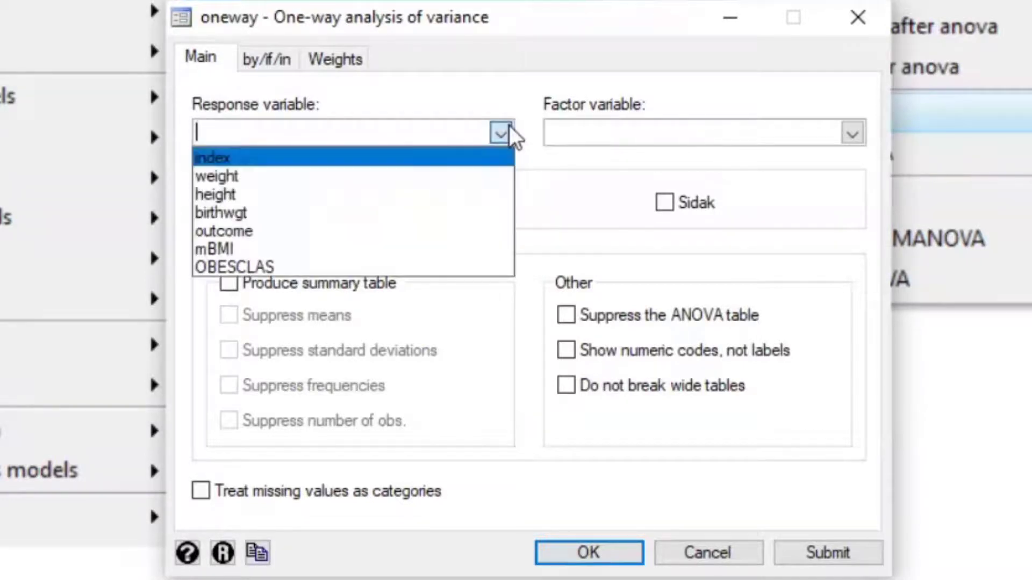
pyautogui.click(293, 213)
pyautogui.click(657, 132)
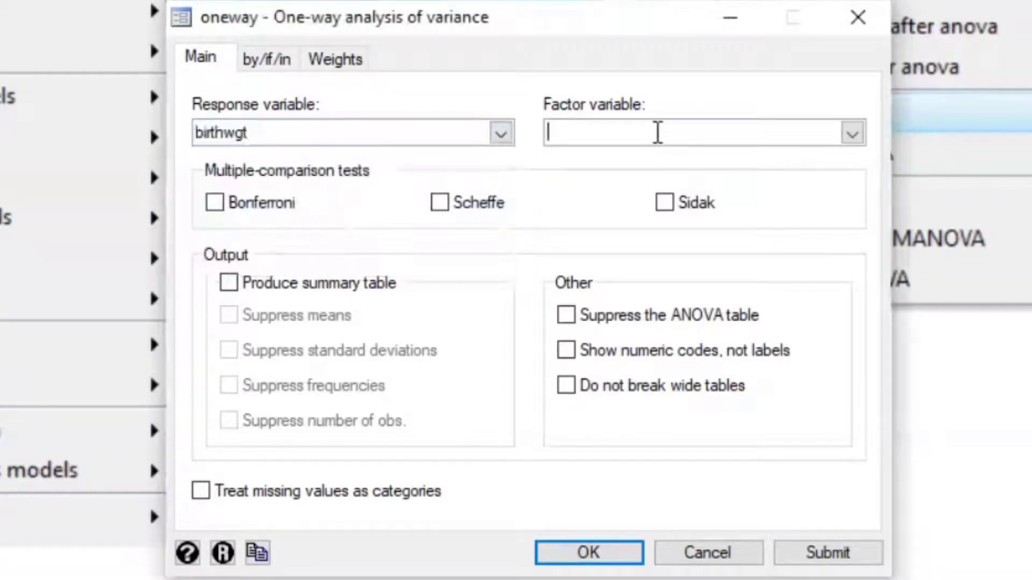
pyautogui.click(851, 133)
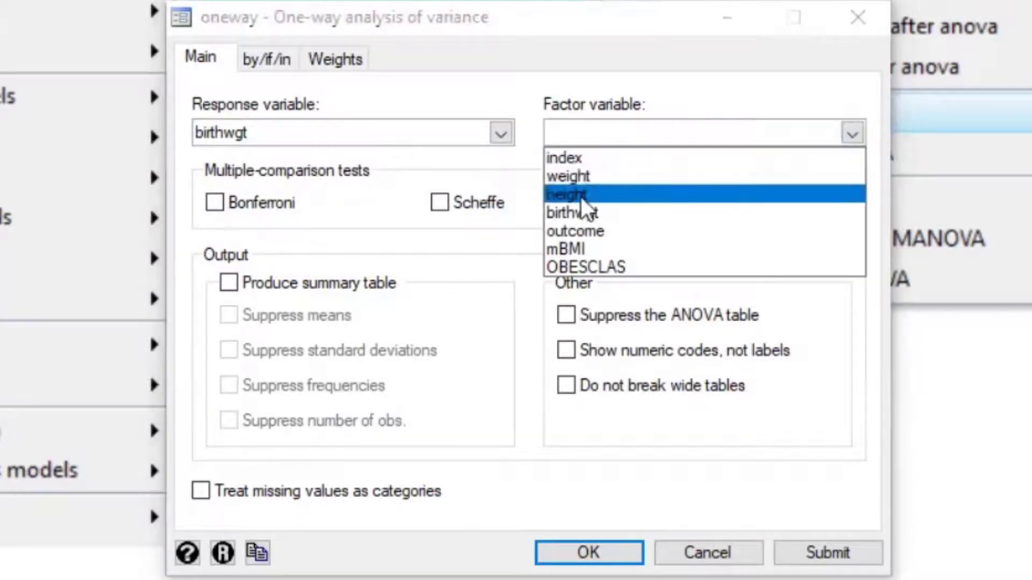
pyautogui.click(586, 267)
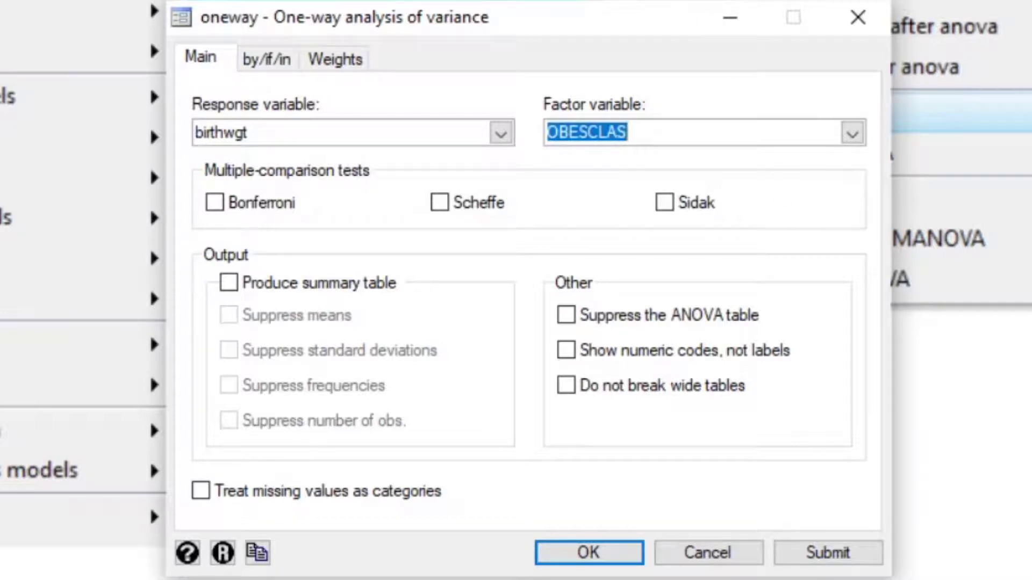
# Following the ANOVA slide, enable the Bonferroni, Scheffe and Sidak comparisons and the summary table, and run the one-way ANOVA.
pyautogui.hotkey('alt', 'Tab')
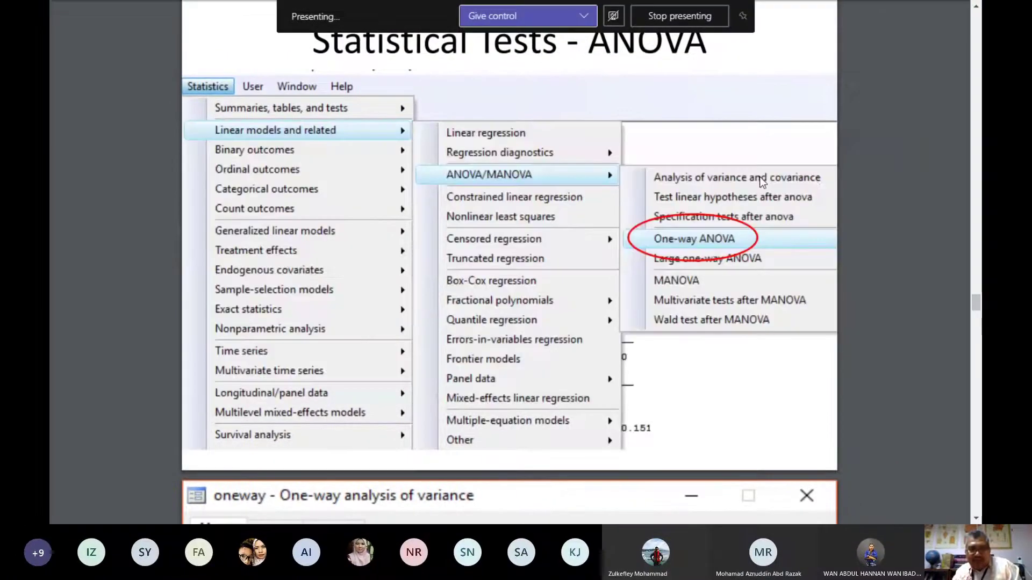
pyautogui.scroll(-8, 758, 179)
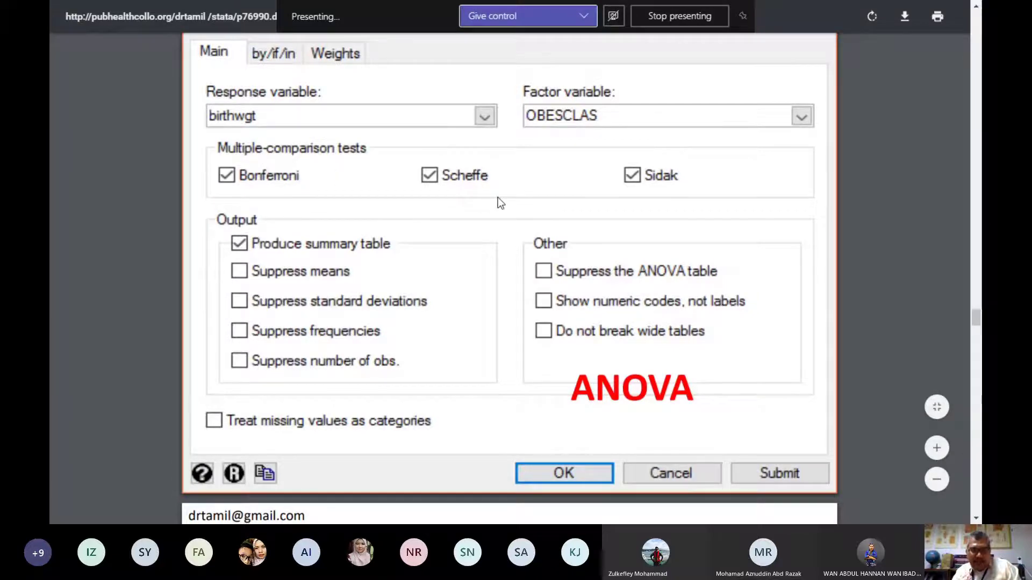
pyautogui.hotkey('alt', 'Tab')
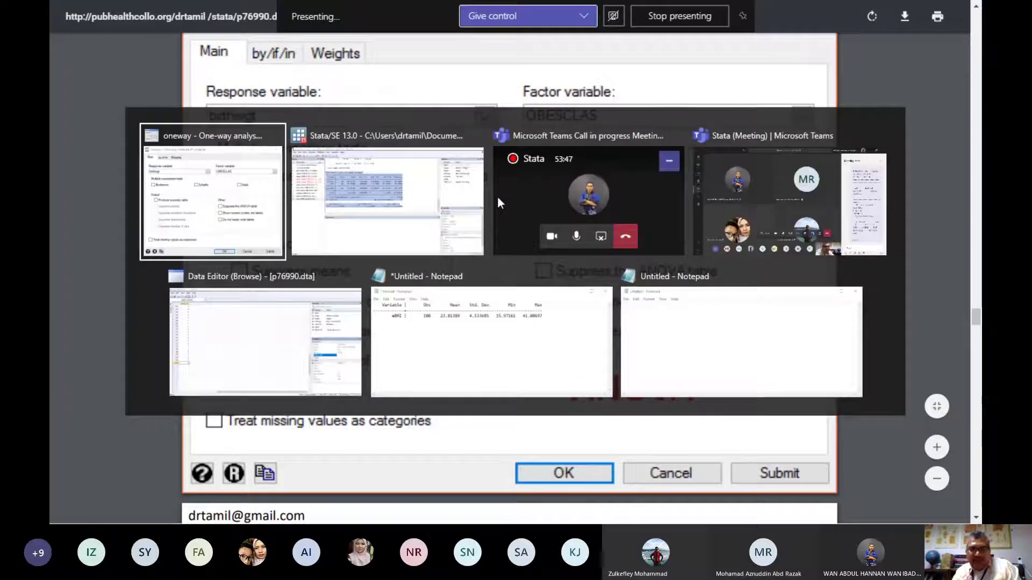
pyautogui.hotkey('alt', 'Tab')
pyautogui.hotkey('alt', 'Tab')
pyautogui.hotkey('alt', 'Tab')
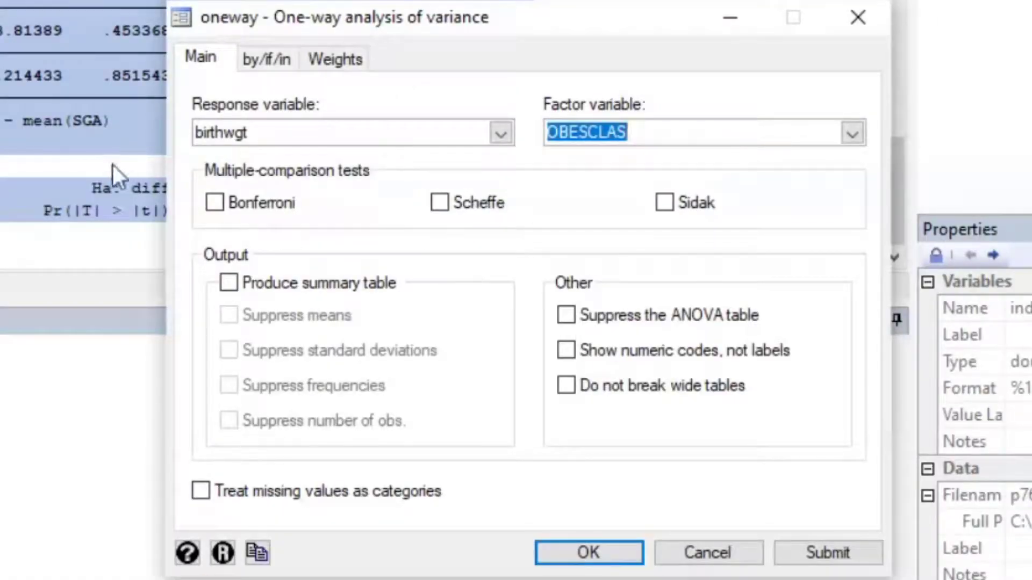
pyautogui.click(226, 204)
pyautogui.click(230, 281)
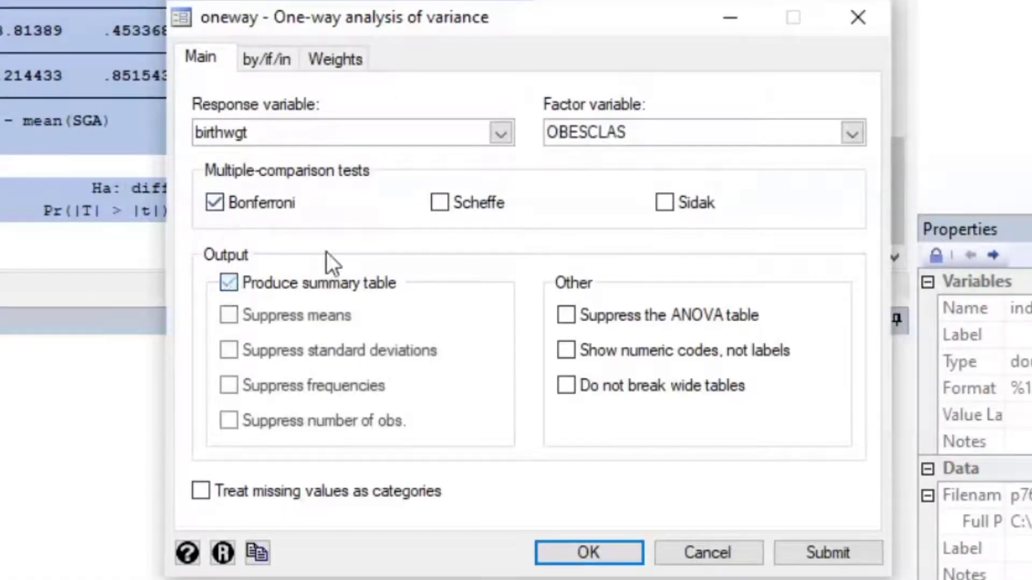
pyautogui.click(483, 203)
pyautogui.click(666, 202)
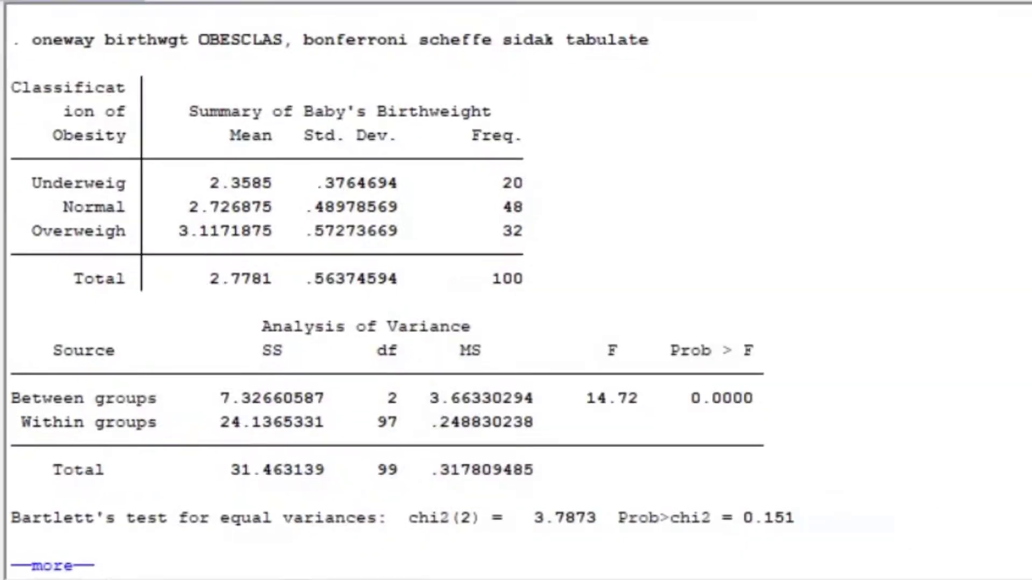
# Display the remaining one-way ANOVA output and select the results from the birthweight summary table onward.
pyautogui.scroll(1, 621, 452)
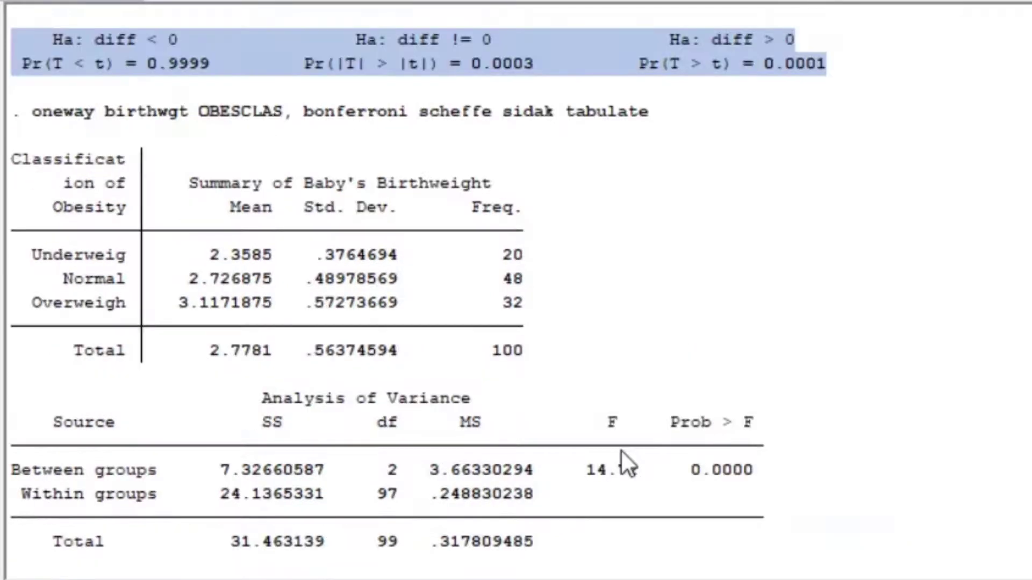
pyautogui.scroll(-1, 621, 452)
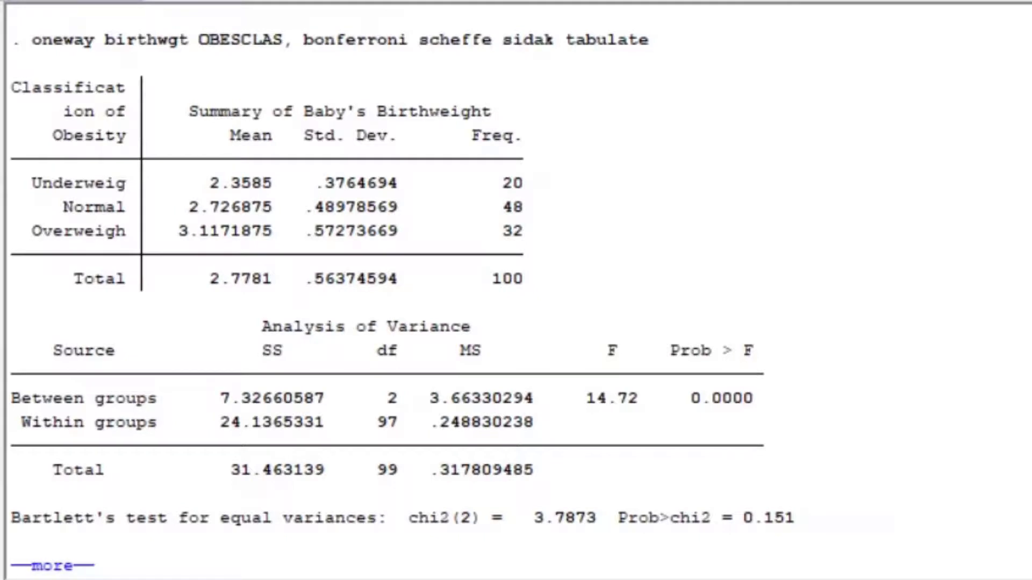
pyautogui.press('space')
pyautogui.scroll(3, 763, 324)
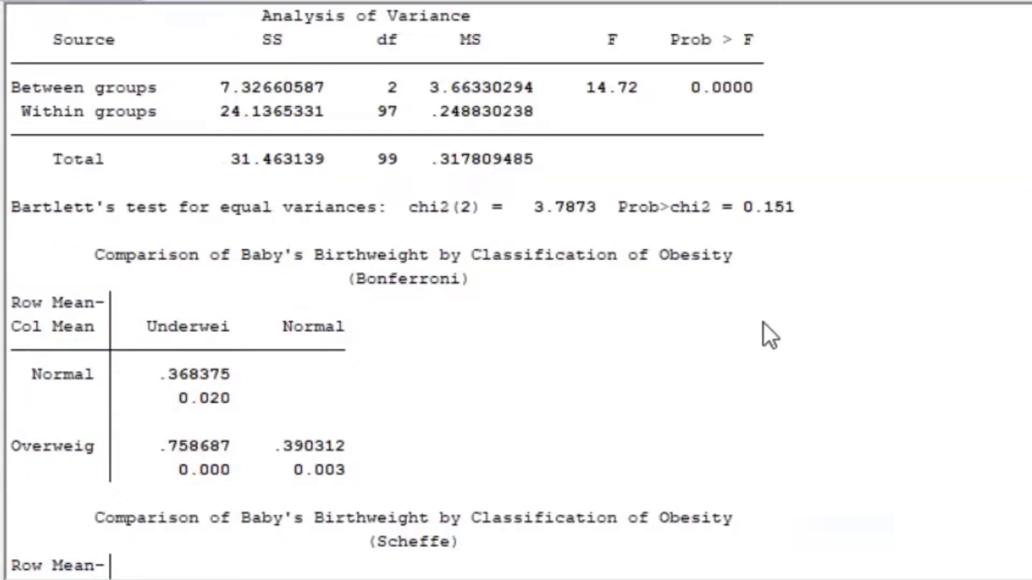
pyautogui.scroll(6, 763, 322)
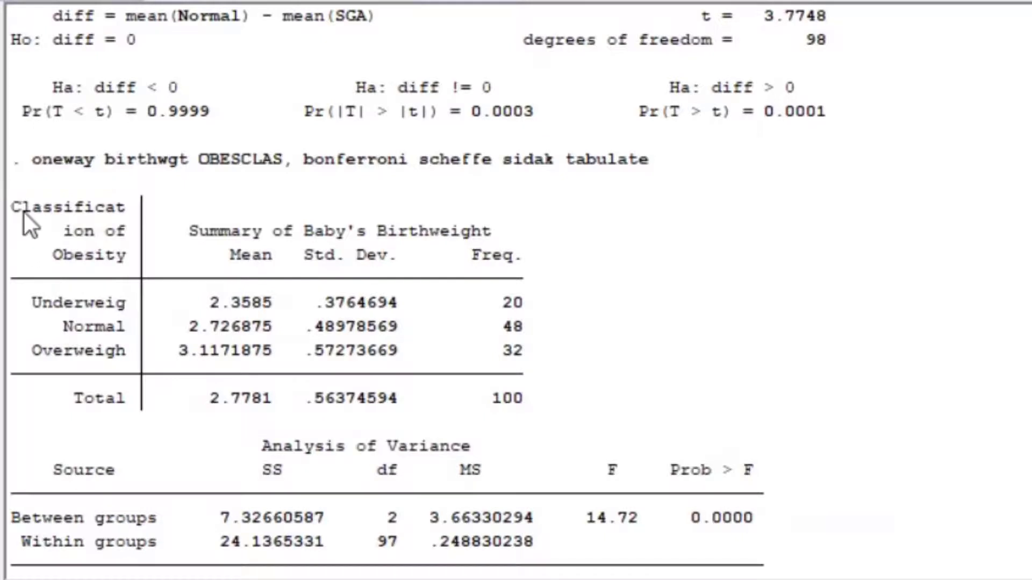
pyautogui.moveTo(17, 205)
pyautogui.mouseDown()
pyautogui.moveTo(330, 247)
pyautogui.moveTo(452, 325)
pyautogui.moveTo(535, 512)
pyautogui.moveTo(537, 564)
pyautogui.moveTo(553, 424)
pyautogui.moveTo(548, 318)
pyautogui.moveTo(572, 519)
pyautogui.moveTo(576, 504)
pyautogui.moveTo(591, 115)
pyautogui.moveTo(581, 66)
pyautogui.moveTo(708, 12)
pyautogui.moveTo(661, 152)
pyautogui.moveTo(764, 230)
pyautogui.moveTo(740, 221)
pyautogui.mouseUp()
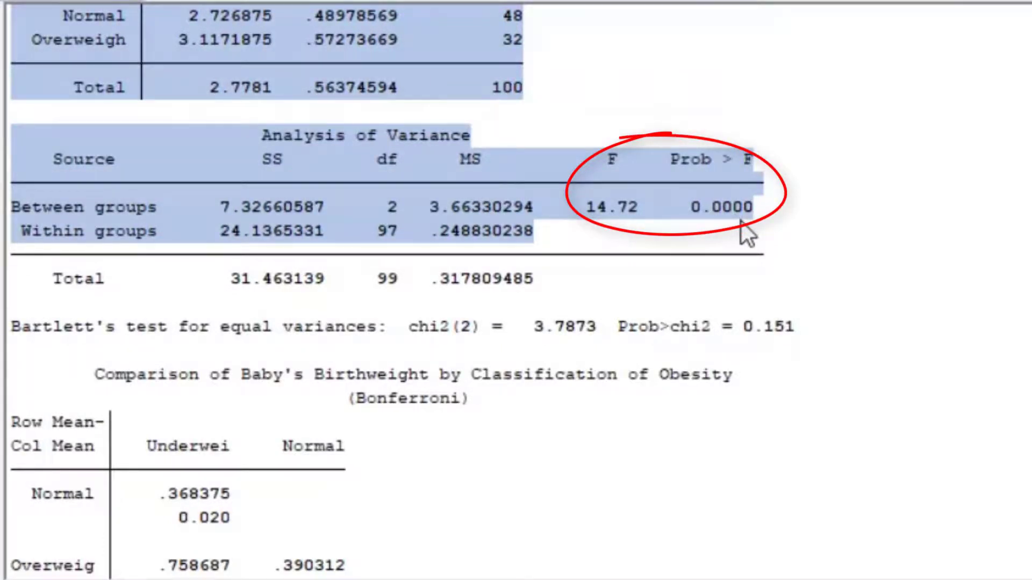
pyautogui.moveTo(744, 222); pyautogui.dragTo(447, 525)
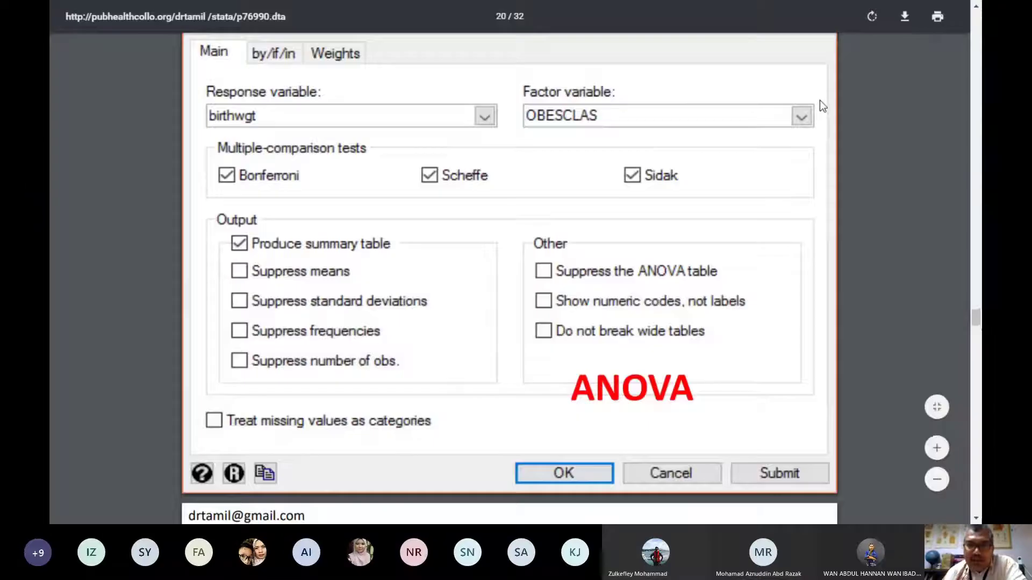
# Examine the ANOVA result slide and the Pearson's Correlation slides for the exercise and the correlate dialog settings.
pyautogui.scroll(-10, 634, 228)
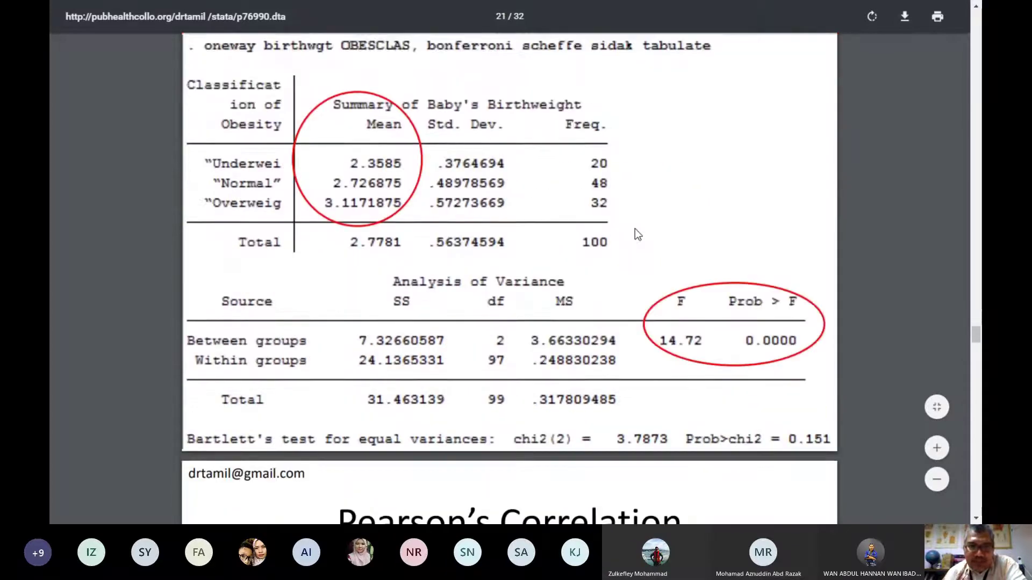
pyautogui.scroll(-8, 635, 227)
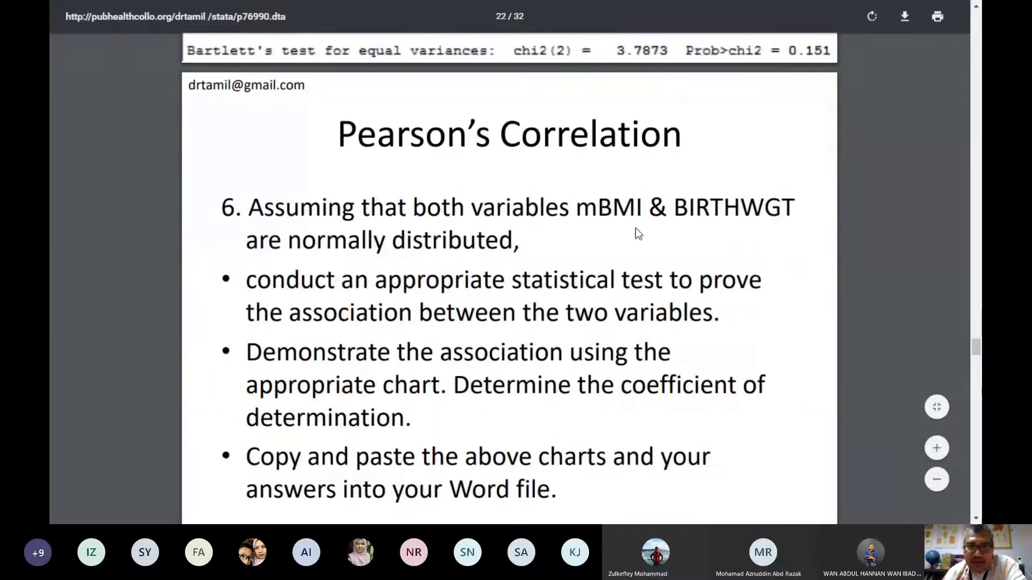
pyautogui.scroll(1, 635, 227)
pyautogui.scroll(-1, 635, 228)
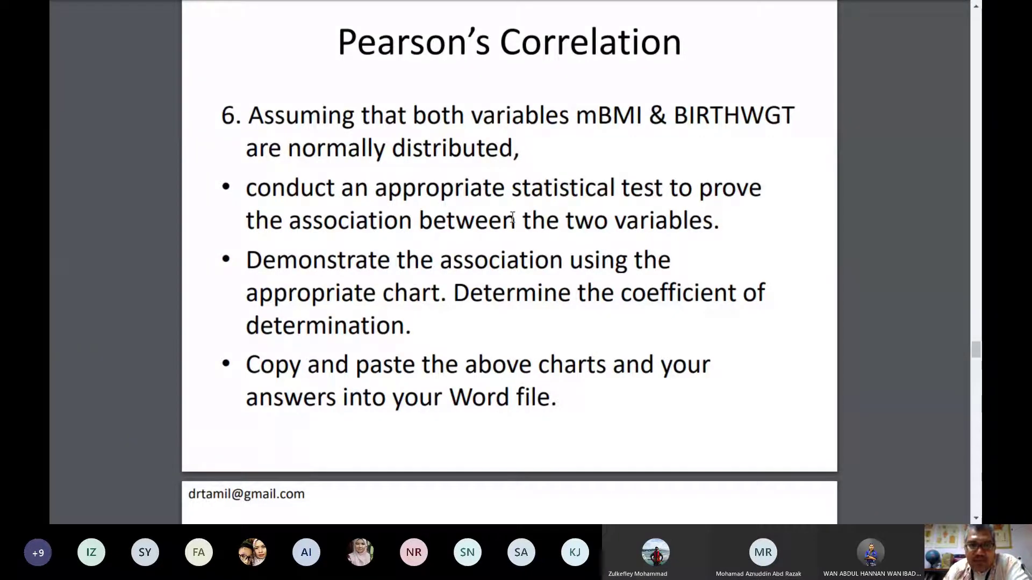
pyautogui.scroll(-2, 512, 217)
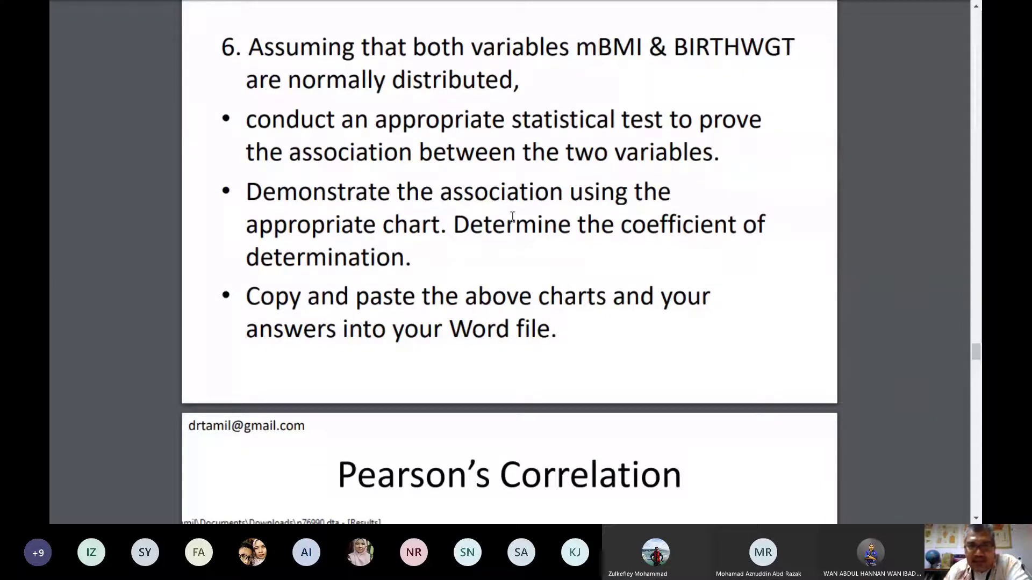
pyautogui.scroll(-4, 513, 217)
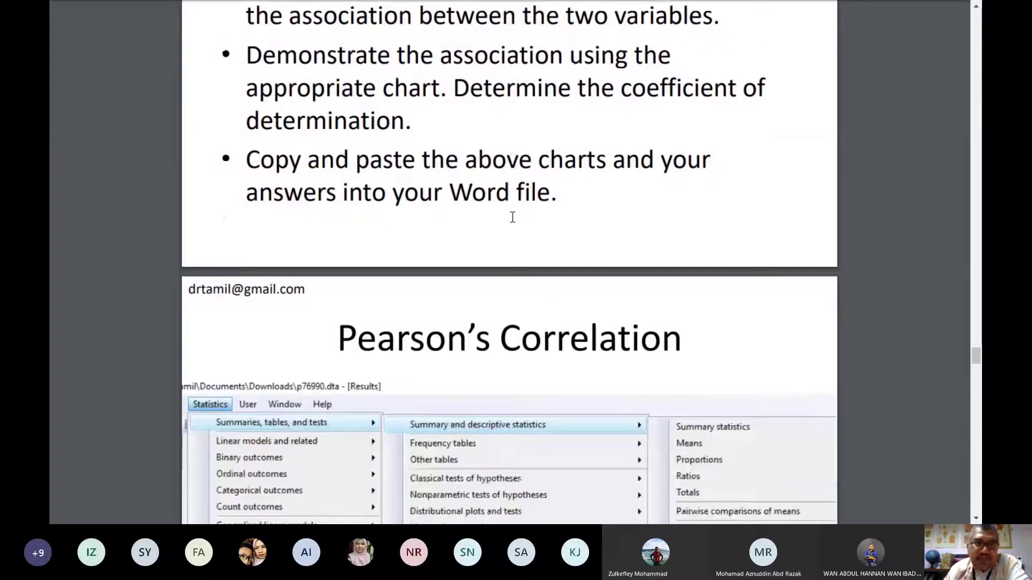
pyautogui.scroll(-8, 512, 217)
pyautogui.scroll(-2, 512, 216)
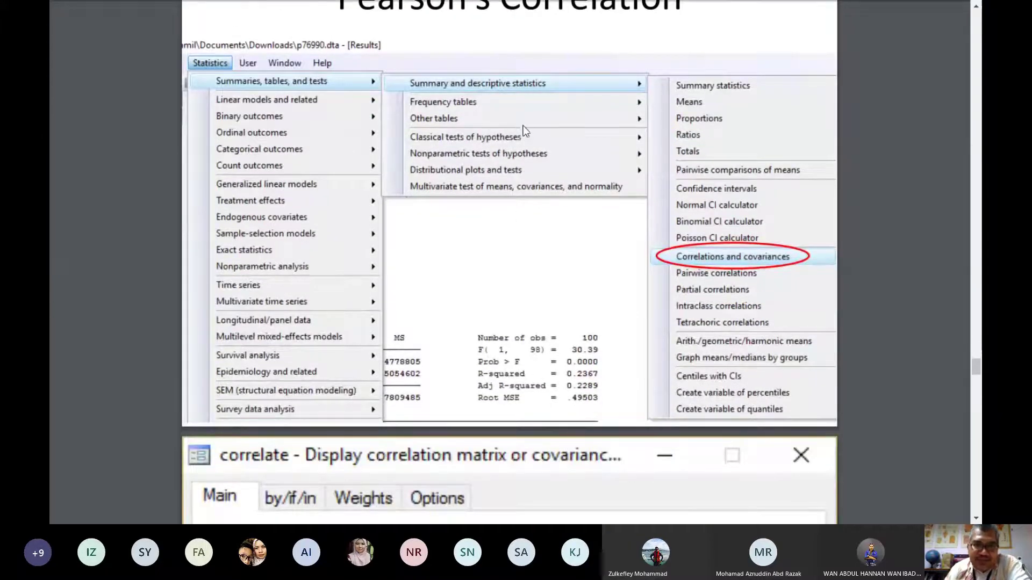
pyautogui.scroll(-8, 524, 122)
pyautogui.scroll(-4, 523, 130)
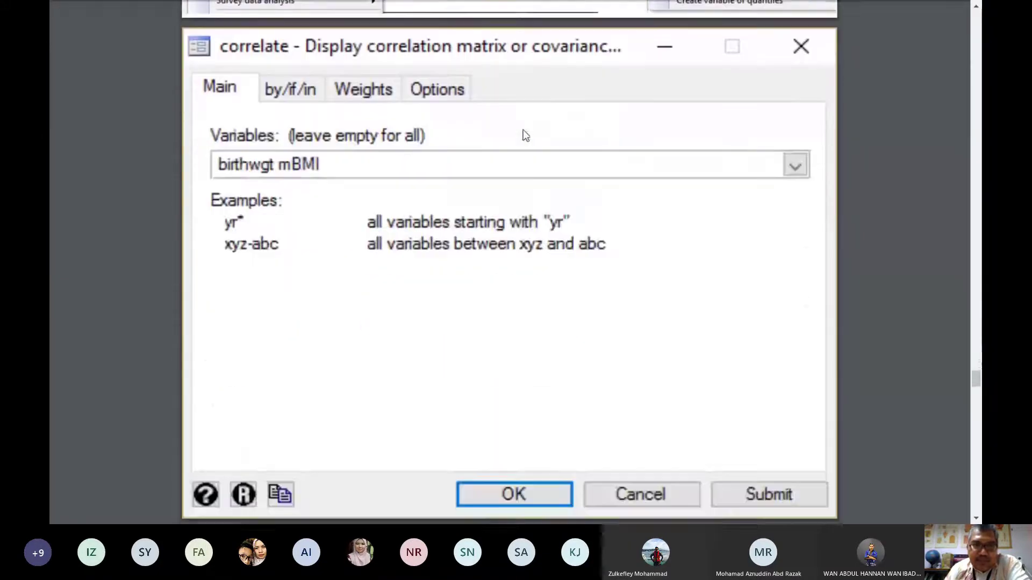
# Switch to Stata and run Correlations and covariances on the variables mBMI and birthwgt.
pyautogui.hotkey('alt', 'Tab')
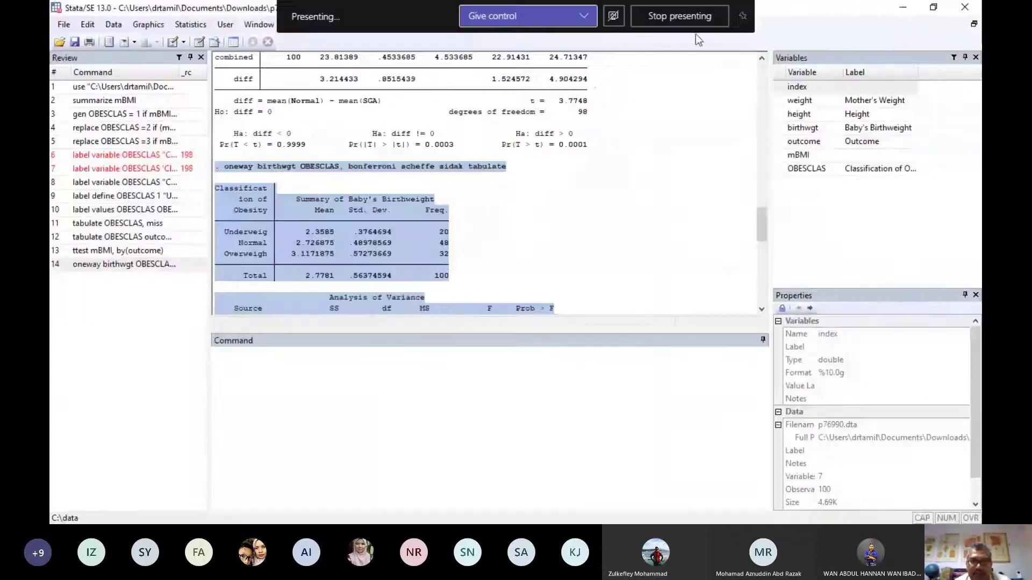
pyautogui.click(191, 24)
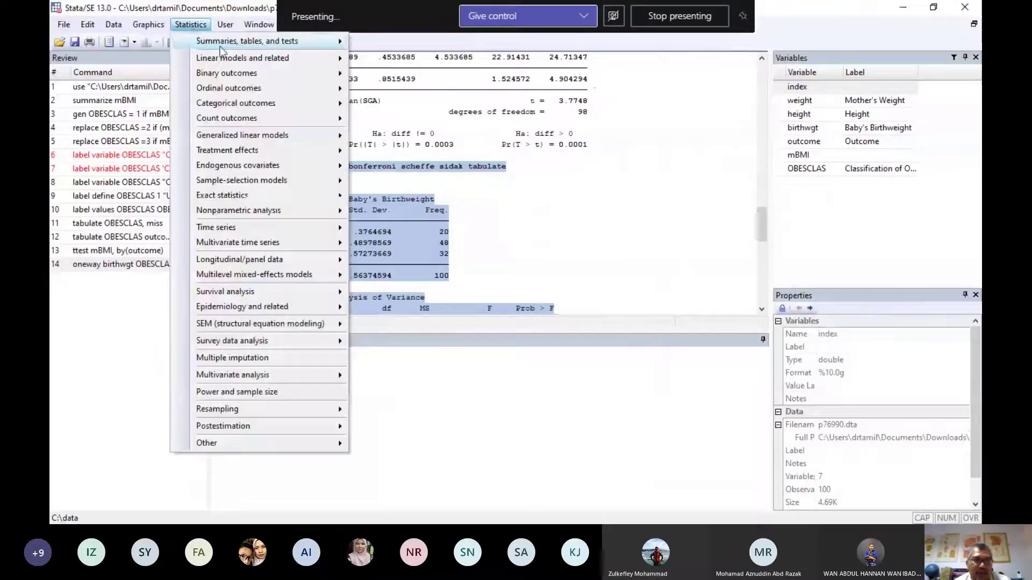
pyautogui.moveTo(269, 40)
pyautogui.moveTo(524, 92)
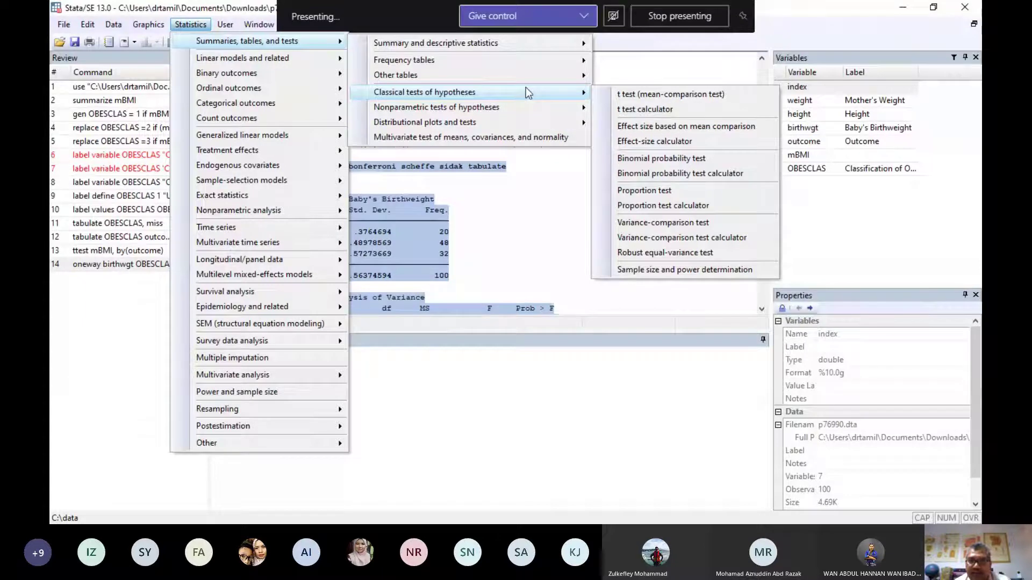
pyautogui.moveTo(529, 47)
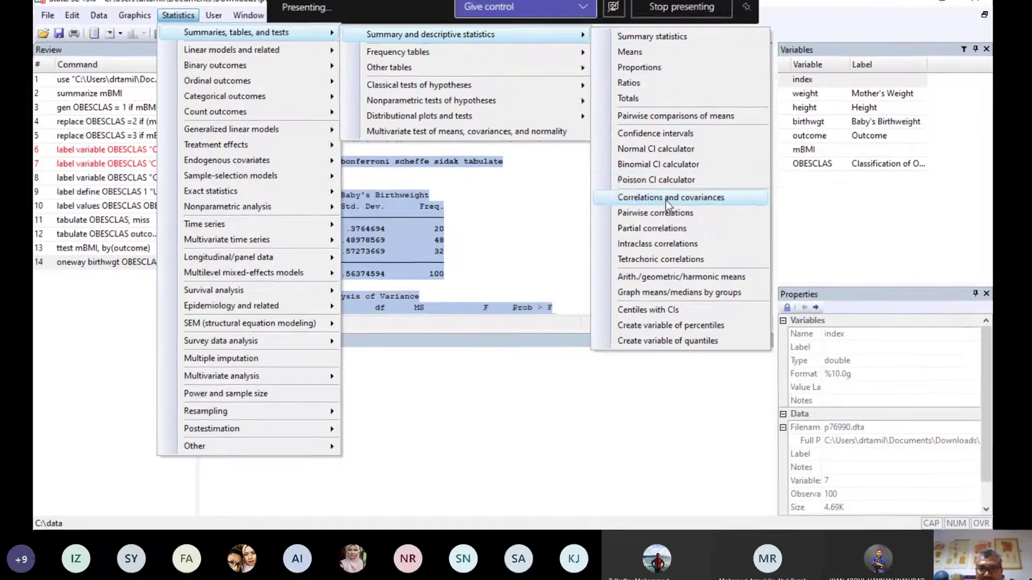
pyautogui.click(666, 197)
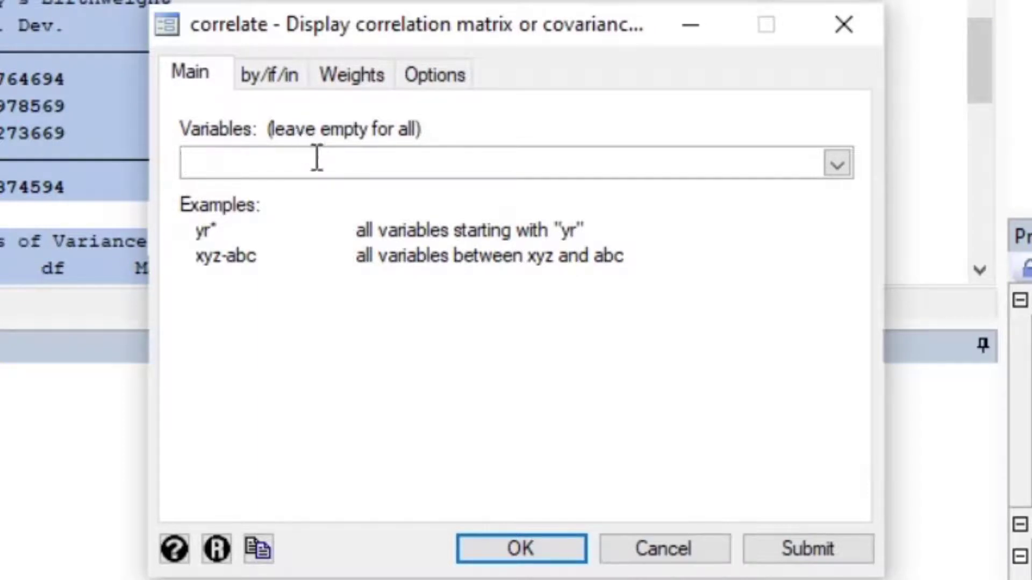
pyautogui.click(842, 161)
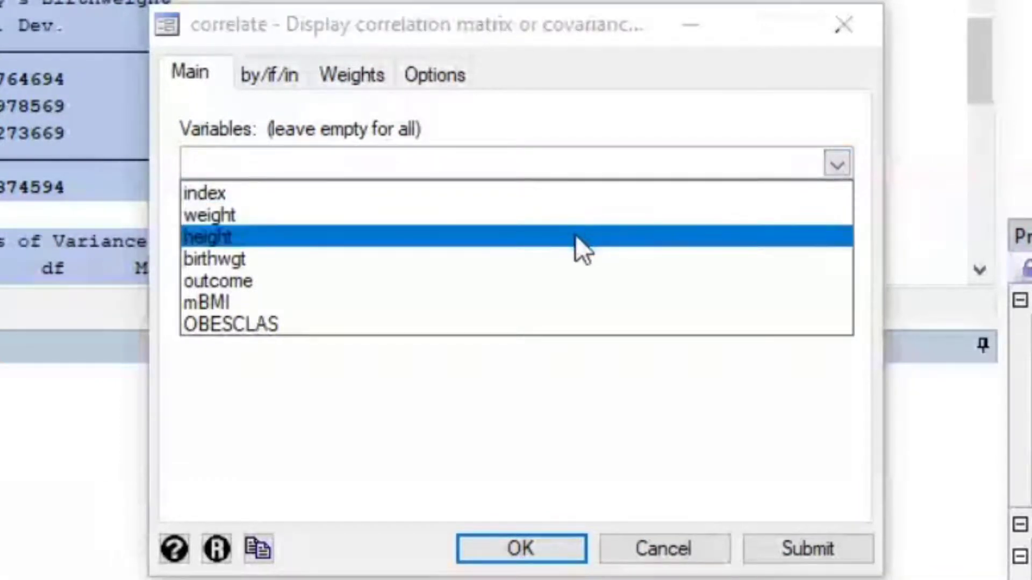
pyautogui.click(526, 308)
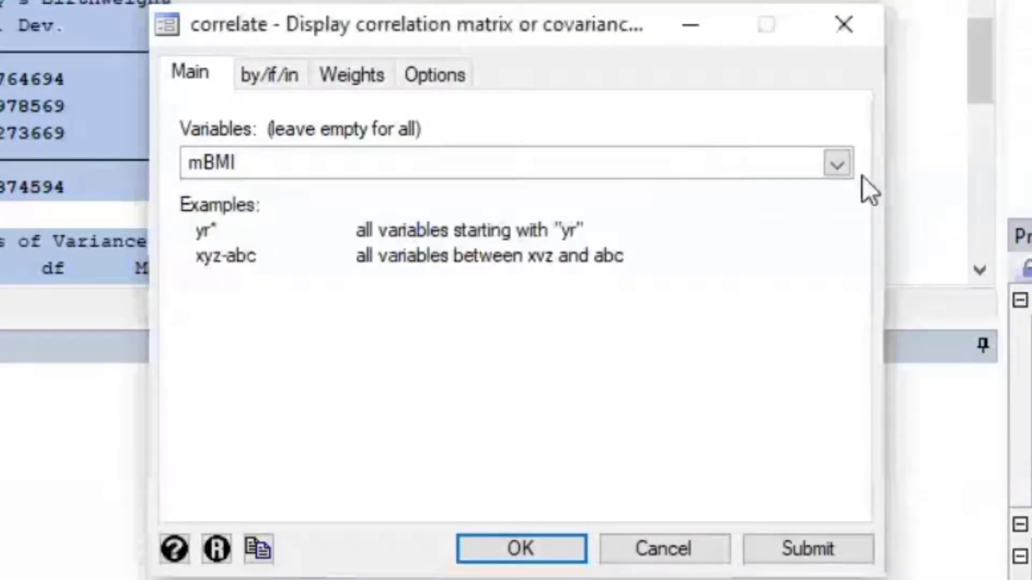
pyautogui.click(836, 164)
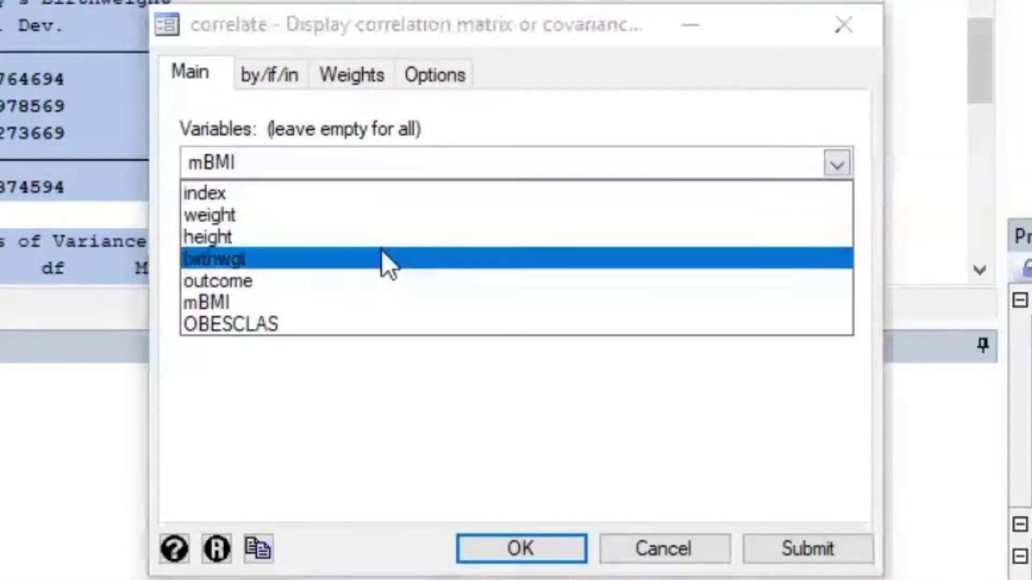
pyautogui.click(382, 257)
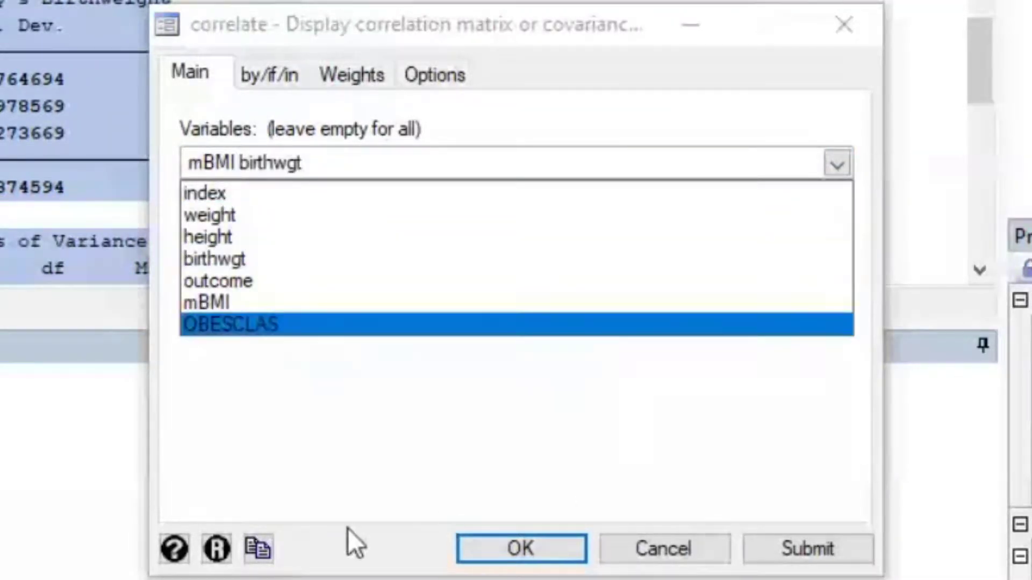
pyautogui.click(333, 507)
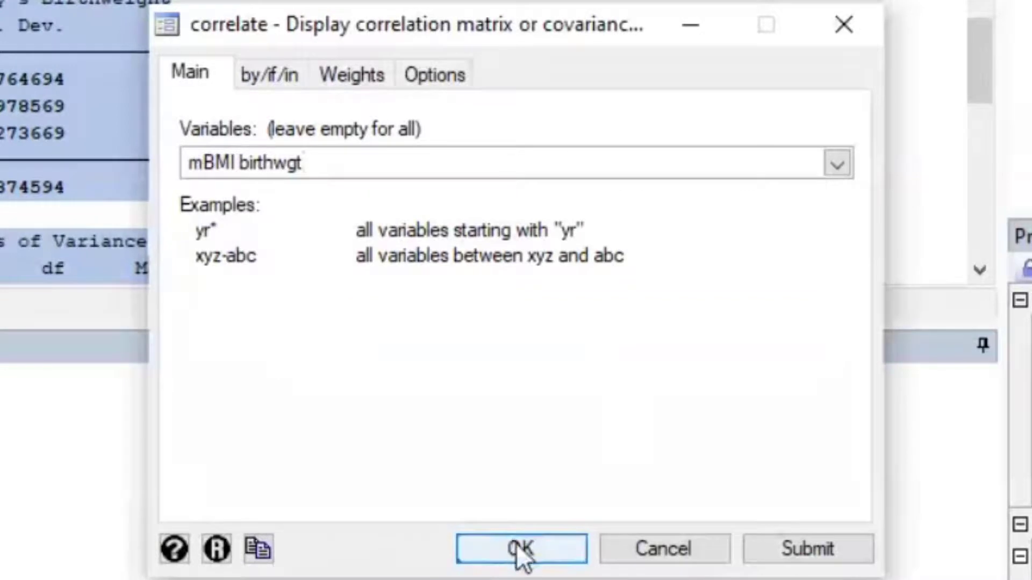
pyautogui.click(518, 550)
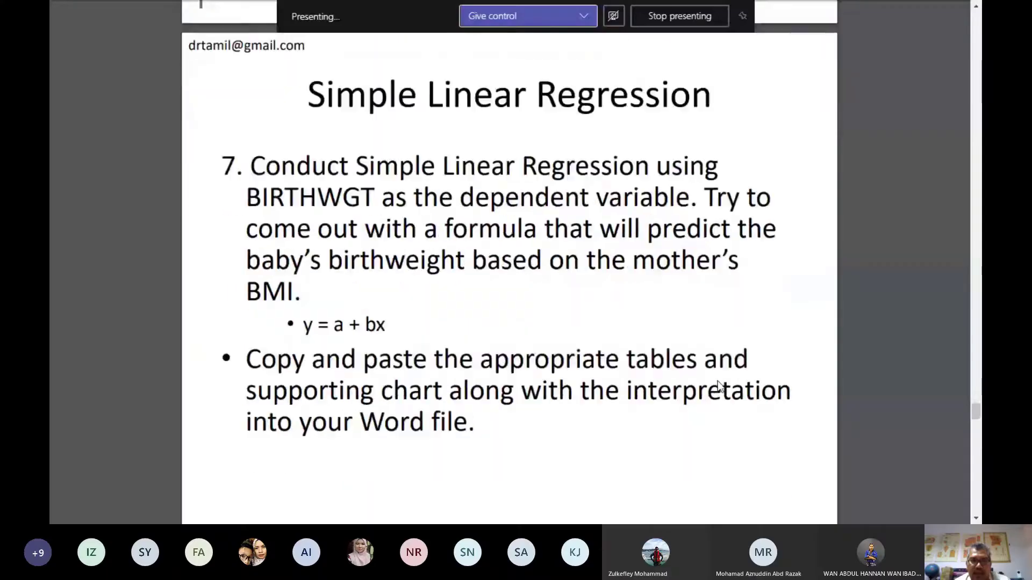
# Examine the Simple Linear Regression slides for the exercise task and where the Linear regression command is found.
pyautogui.scroll(-1, 717, 381)
pyautogui.scroll(5, 717, 382)
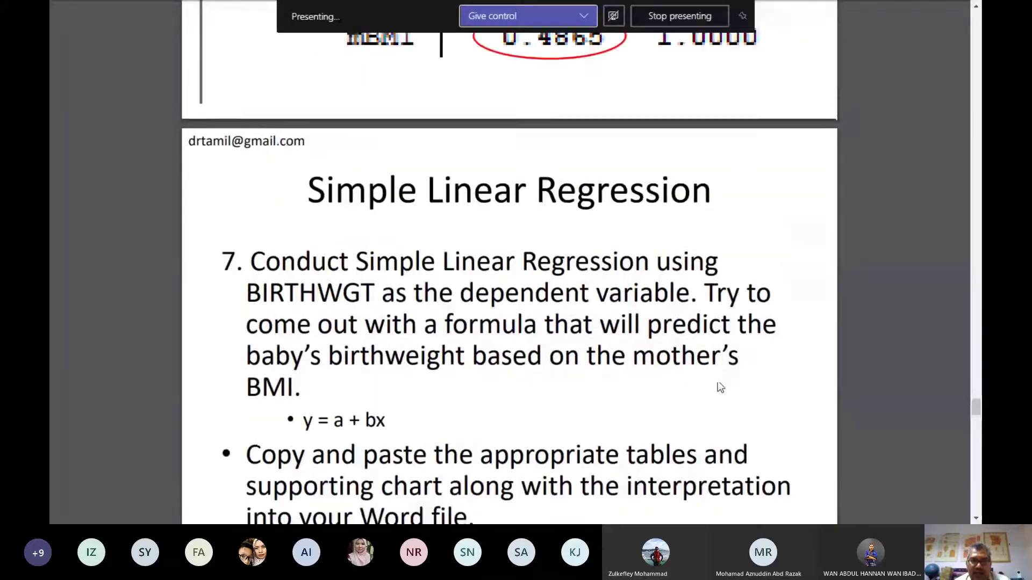
pyautogui.scroll(-3, 718, 381)
pyautogui.scroll(-2, 717, 382)
pyautogui.scroll(1, 717, 381)
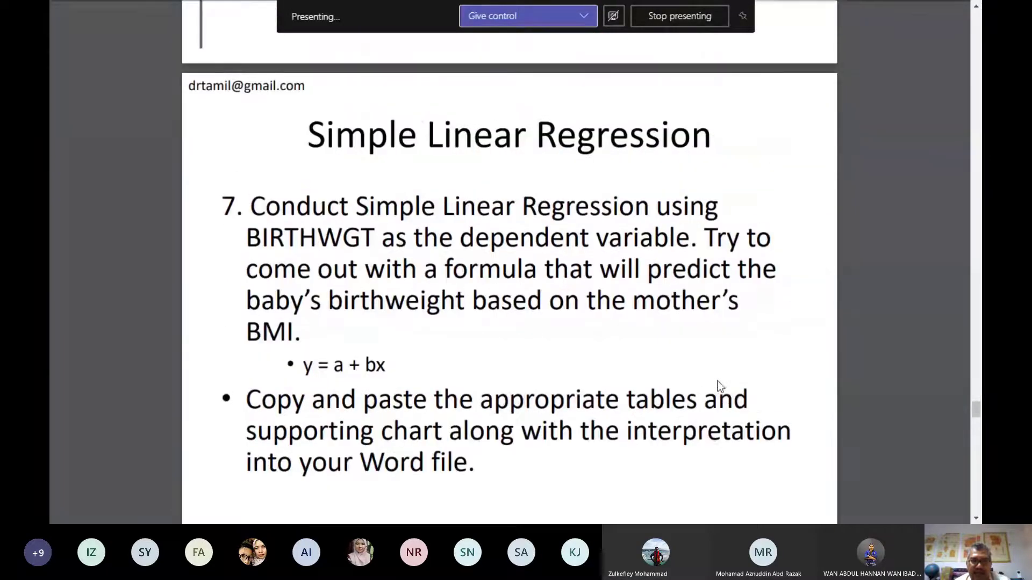
pyautogui.scroll(-5, 717, 382)
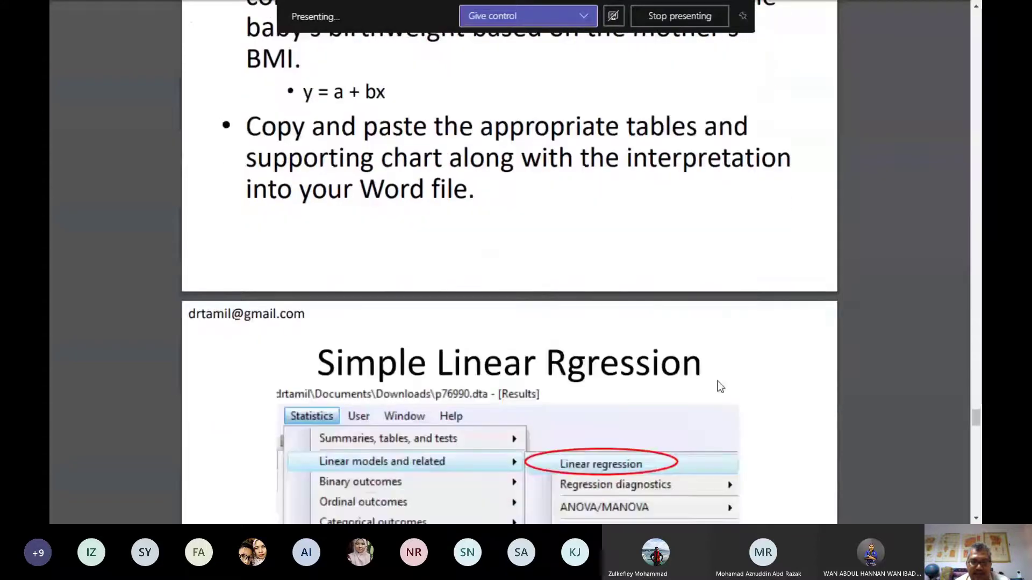
pyautogui.scroll(4, 720, 386)
pyautogui.scroll(1, 720, 386)
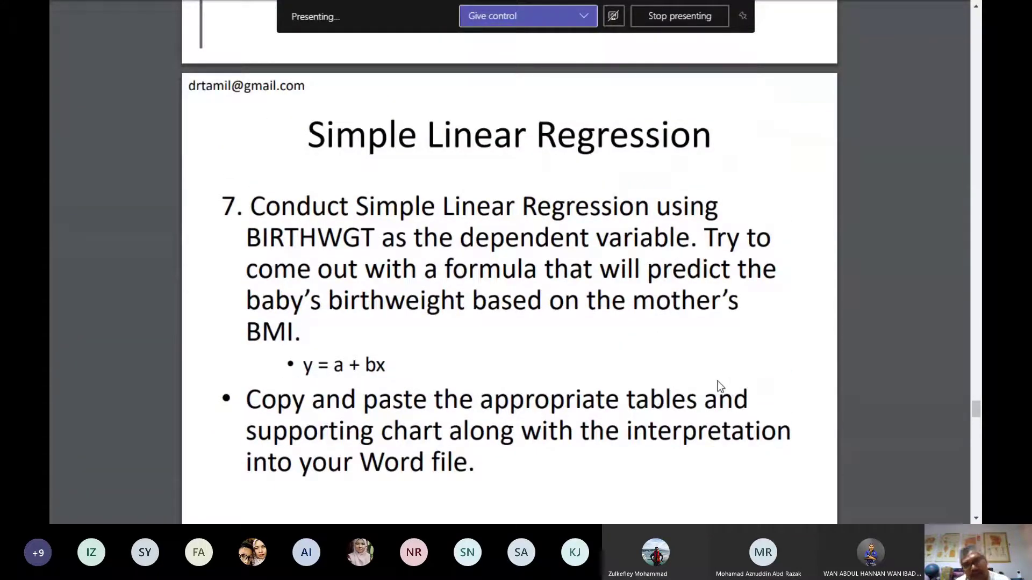
pyautogui.scroll(-4, 718, 382)
pyautogui.scroll(-4, 717, 382)
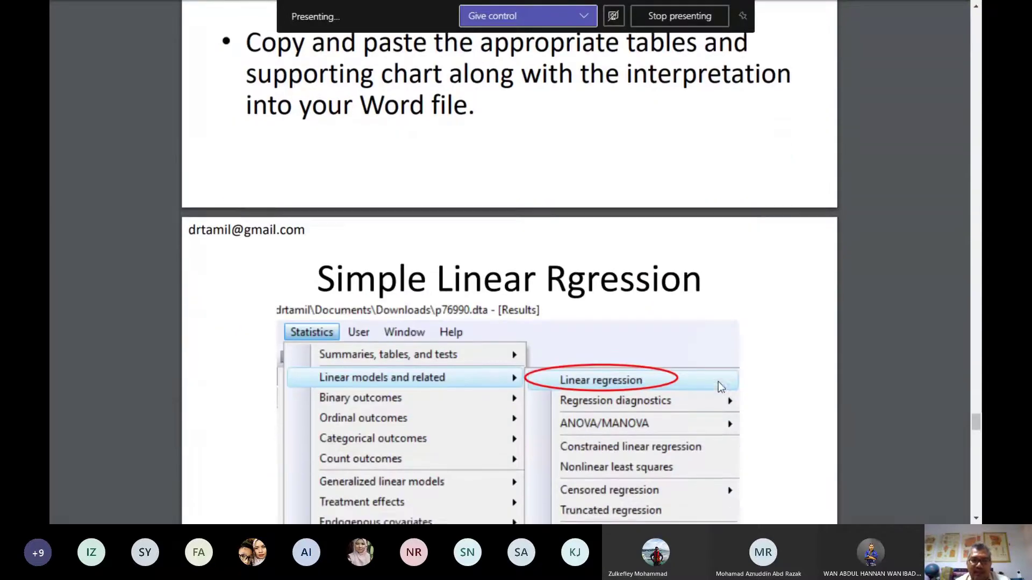
pyautogui.scroll(-1, 720, 386)
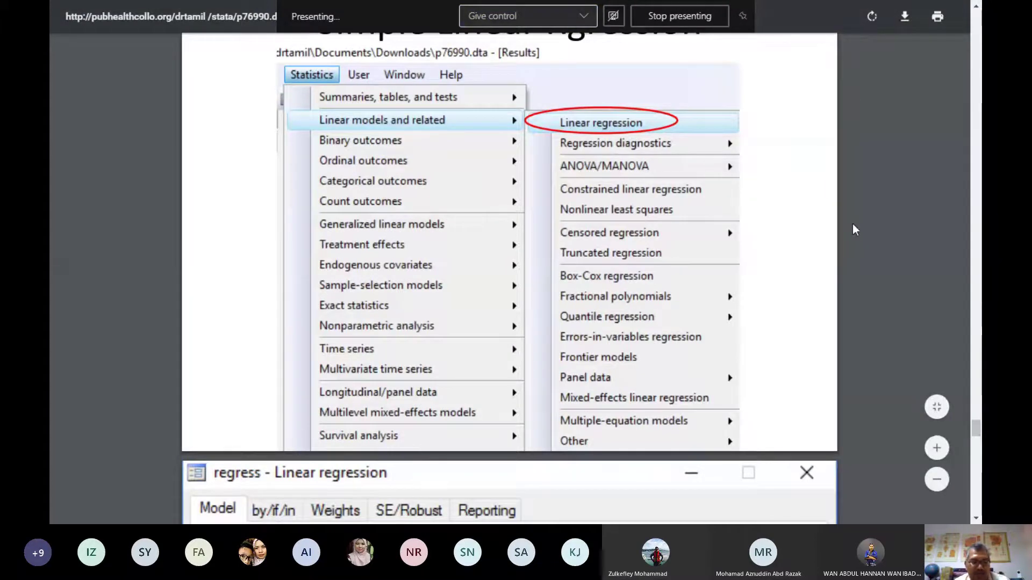
# In Stata, run a linear regression with birthwgt as dependent and mBMI as independent variable, and select the coefficient table in the results.
pyautogui.hotkey('alt', 'Tab')
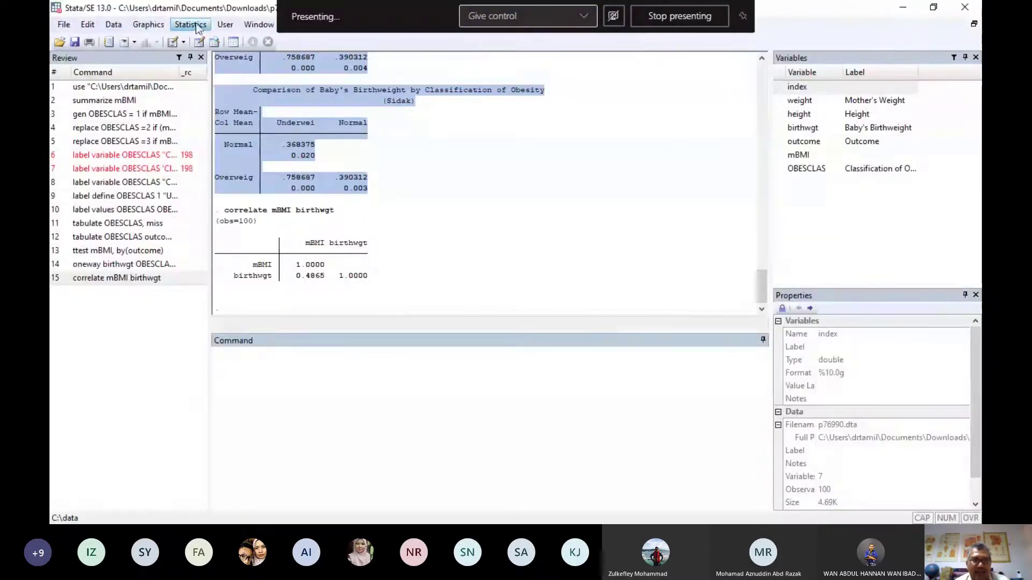
pyautogui.click(242, 26)
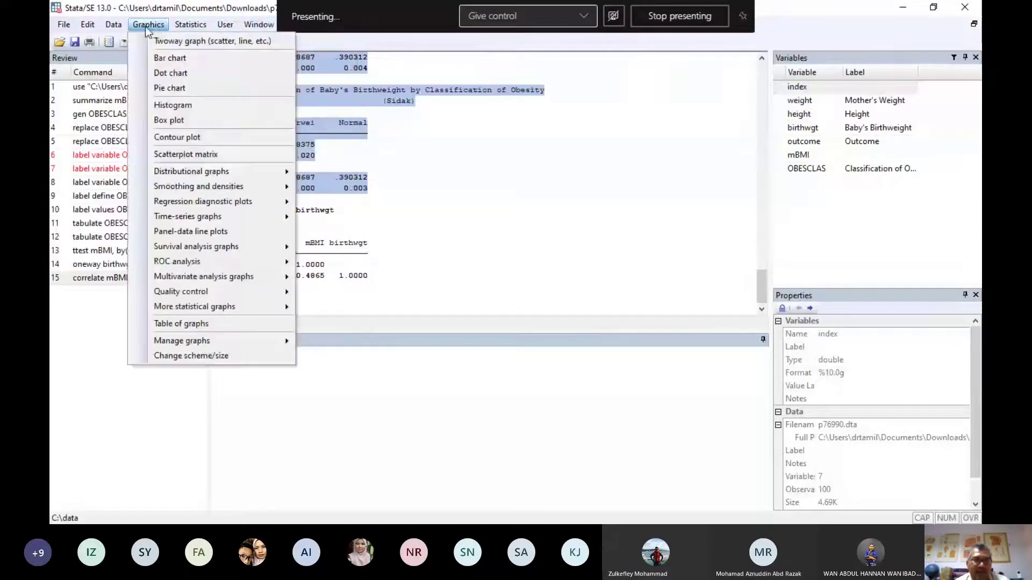
pyautogui.moveTo(191, 27)
pyautogui.moveTo(209, 58)
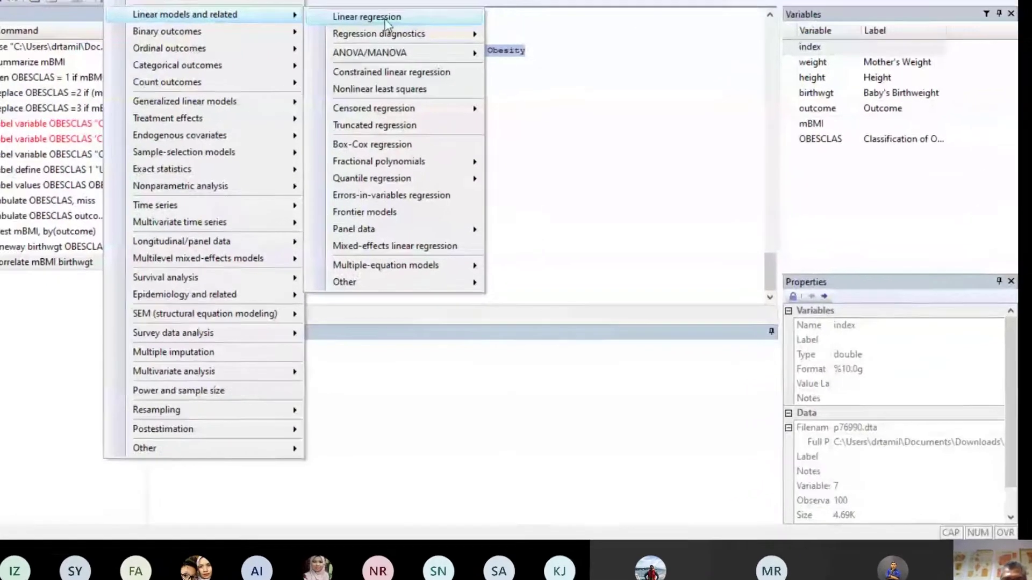
pyautogui.click(420, 60)
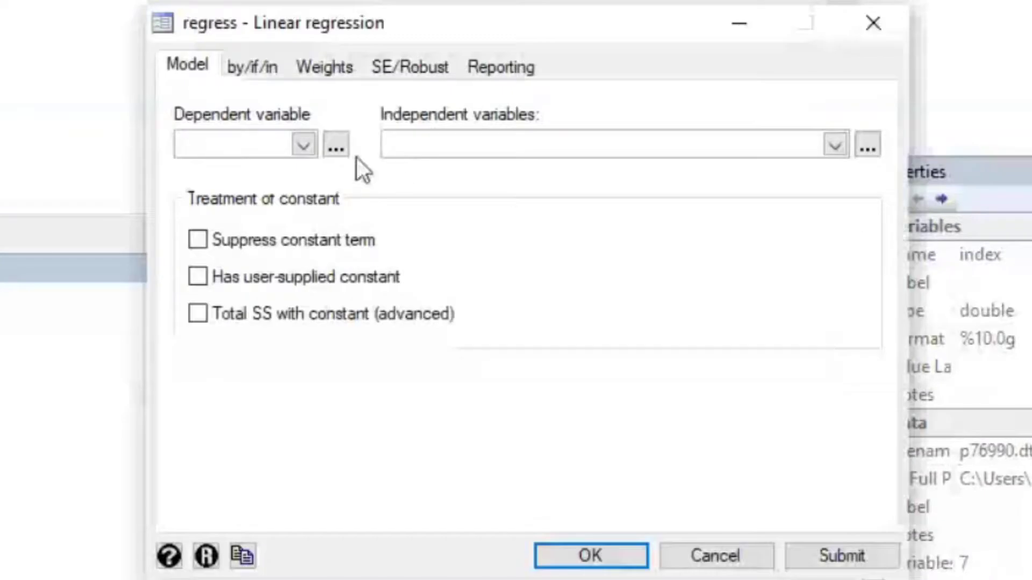
pyautogui.click(303, 144)
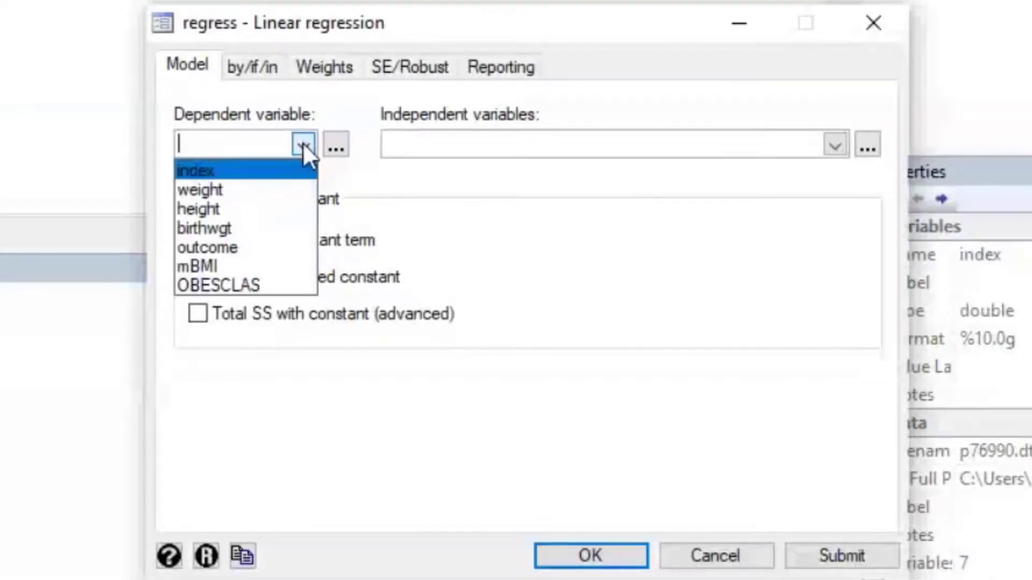
pyautogui.click(244, 228)
pyautogui.click(588, 144)
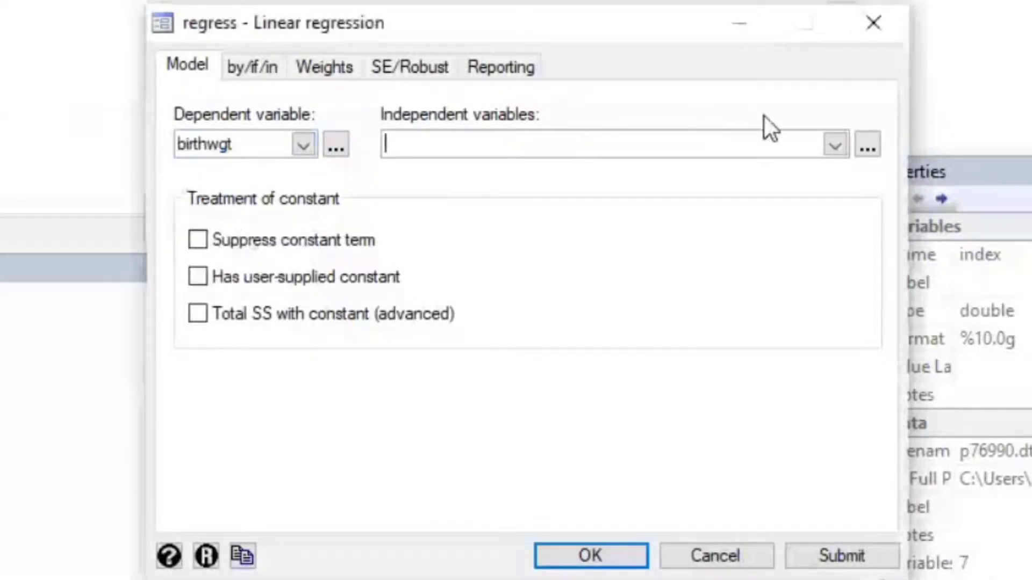
pyautogui.click(836, 146)
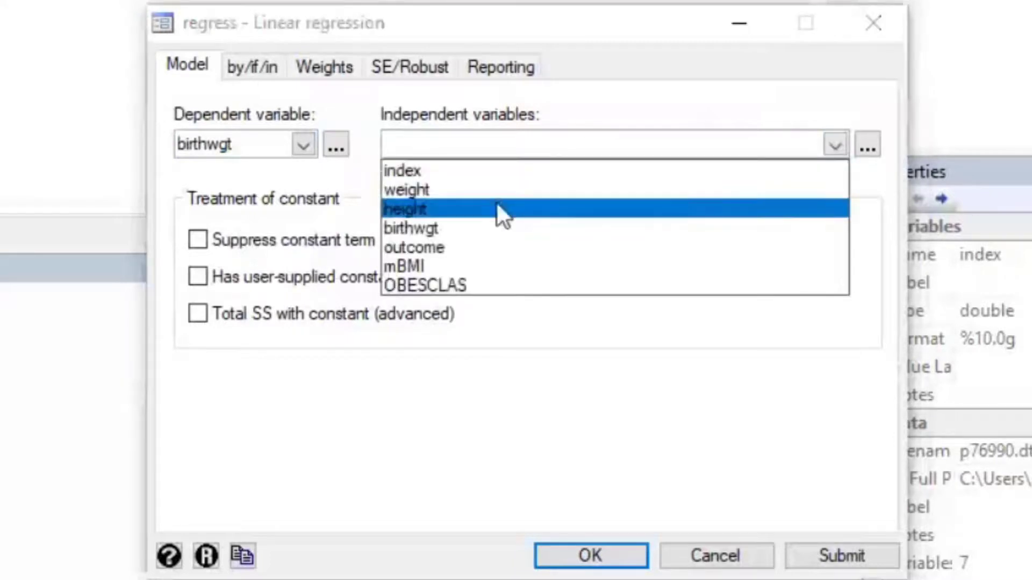
pyautogui.click(461, 265)
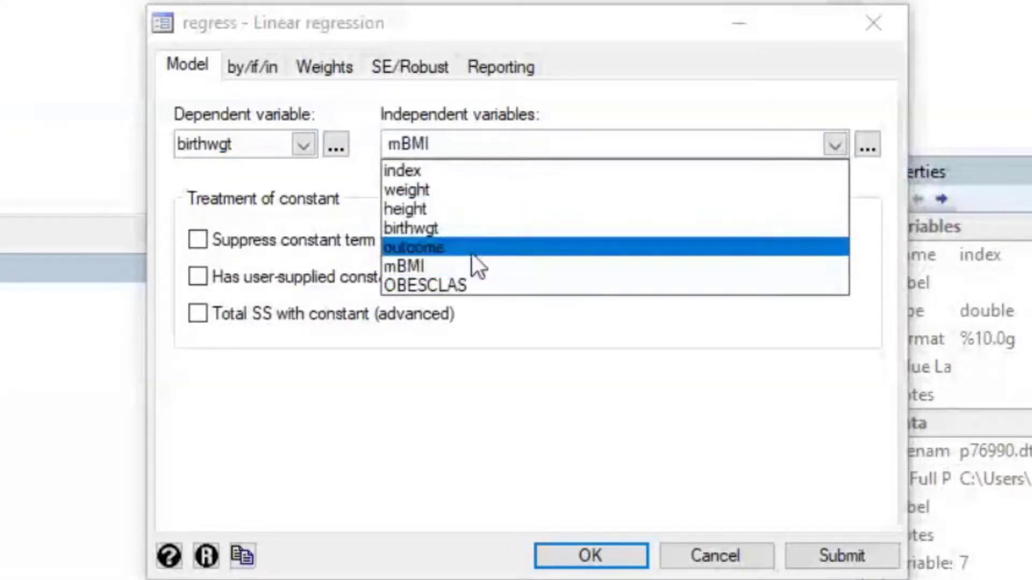
pyautogui.click(631, 385)
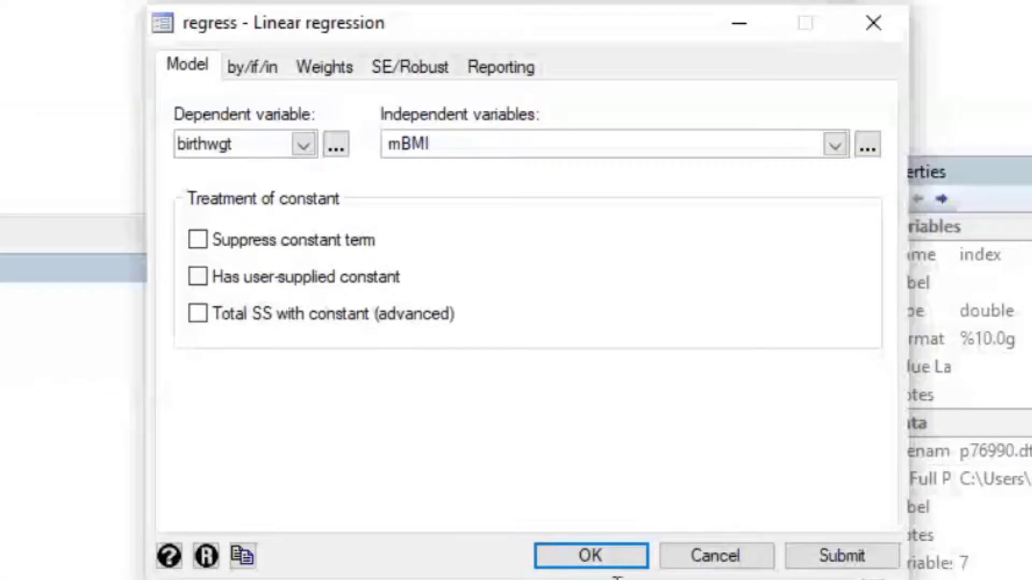
pyautogui.click(548, 562)
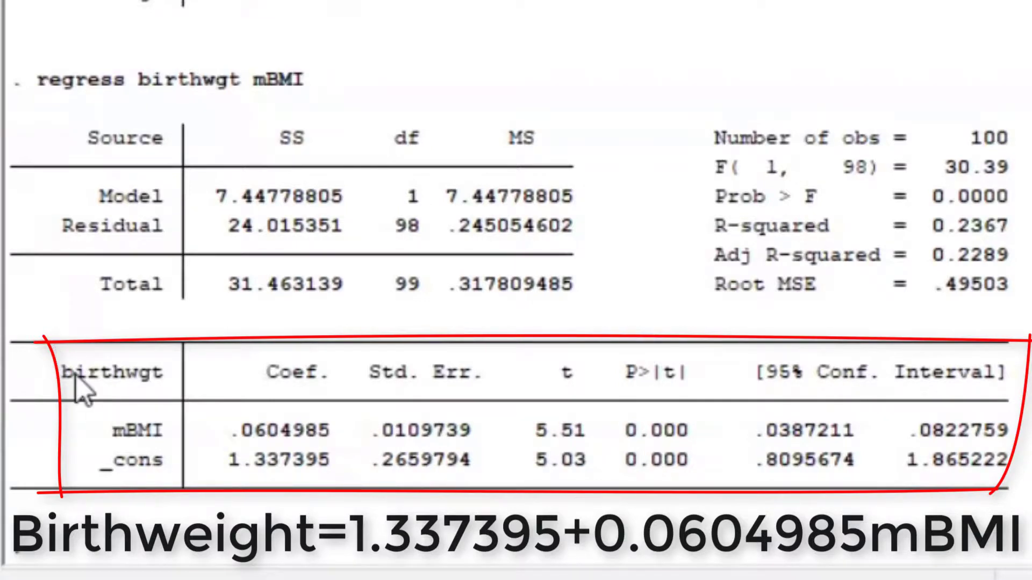
pyautogui.moveTo(67, 387)
pyautogui.mouseDown()
pyautogui.moveTo(180, 403)
pyautogui.moveTo(747, 429)
pyautogui.moveTo(868, 493)
pyautogui.moveTo(1031, 461)
pyautogui.mouseUp()
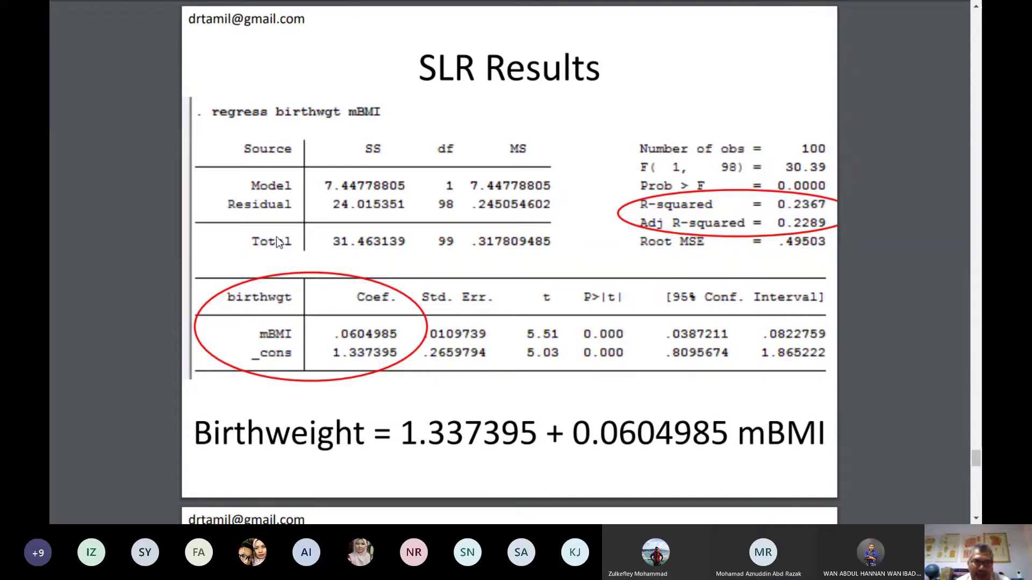
# Examine the SLR Results slide and the Scatter Diagram slide for where the twoway graph command is found.
pyautogui.scroll(-3, 365, 328)
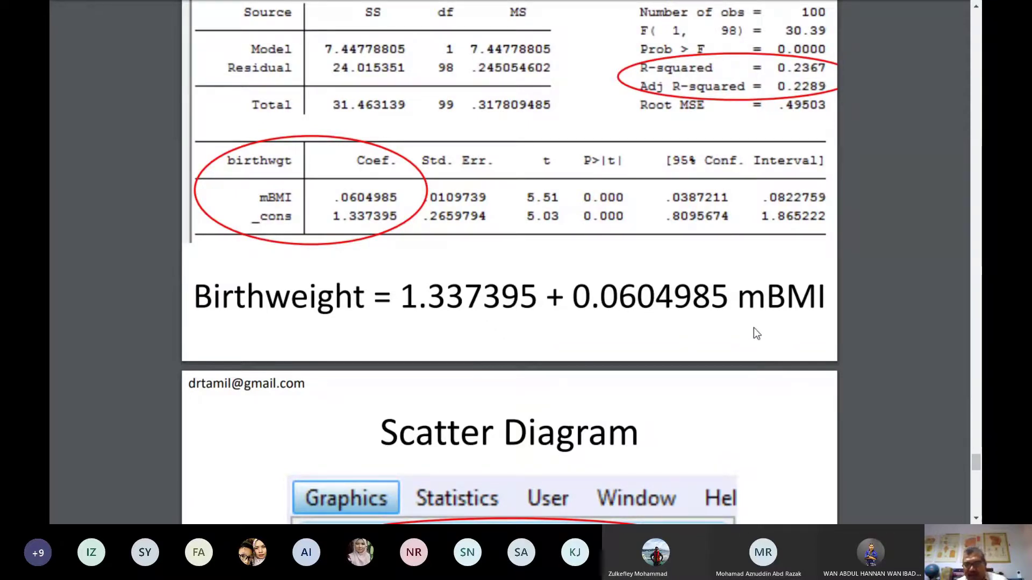
pyautogui.scroll(-6, 774, 333)
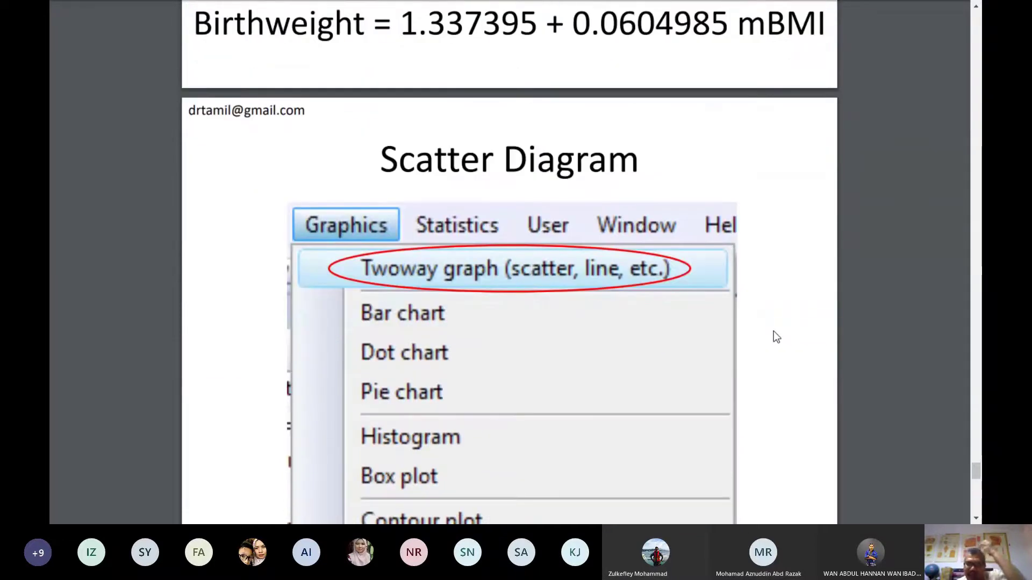
pyautogui.scroll(-4, 776, 336)
pyautogui.scroll(4, 773, 328)
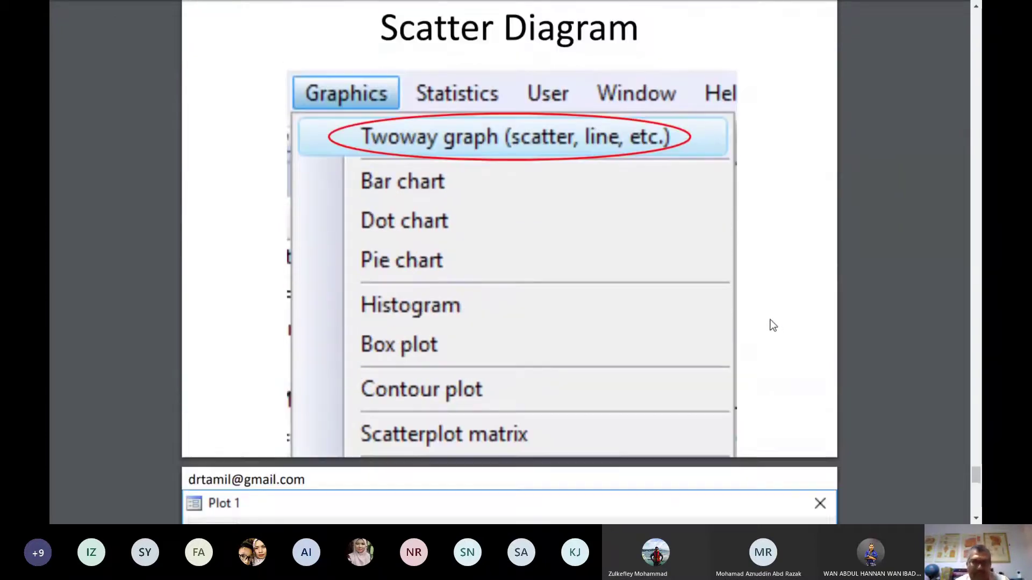
pyautogui.scroll(-1, 773, 325)
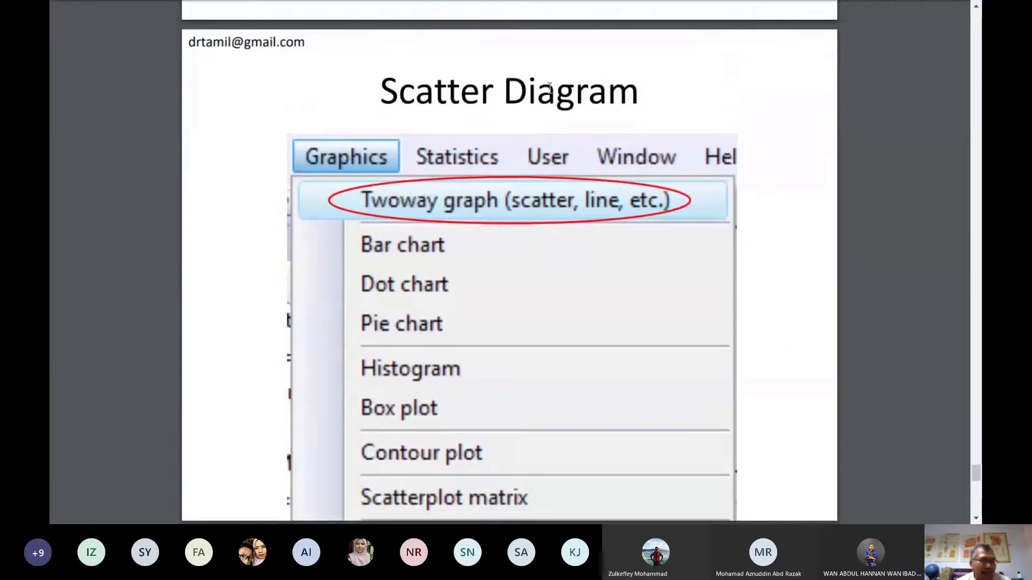
# Switch to Stata and create a twoway scatter plot with birthwgt as the Y variable and mBMI as the X variable.
pyautogui.moveTo(492, 4)
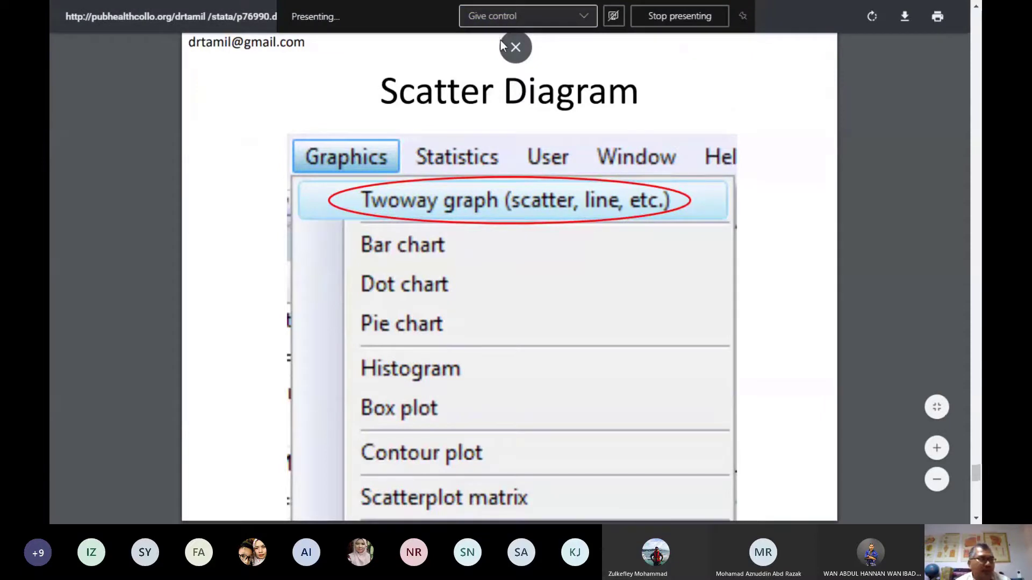
pyautogui.hotkey('alt', 'Tab')
pyautogui.click(149, 25)
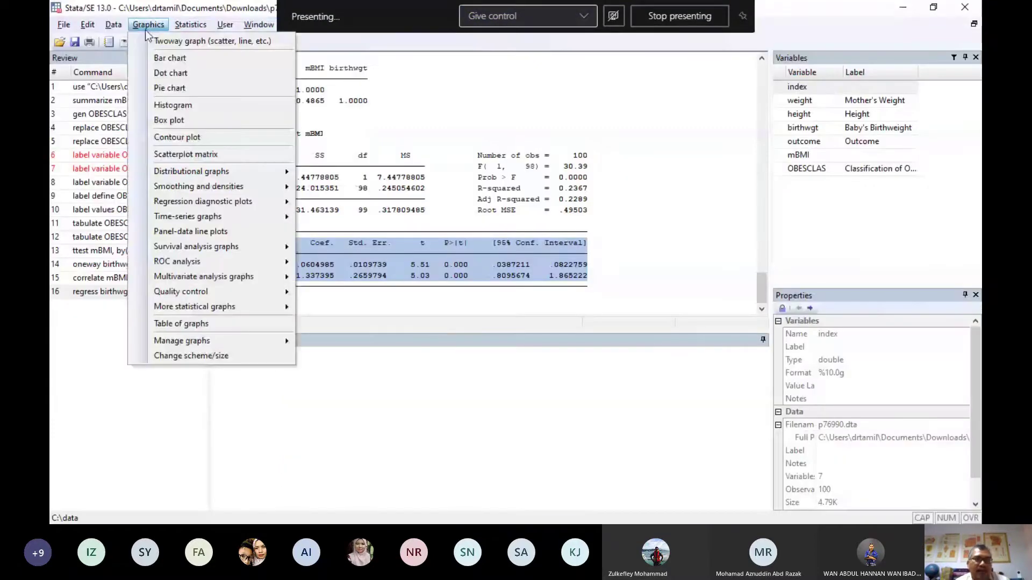
pyautogui.click(206, 46)
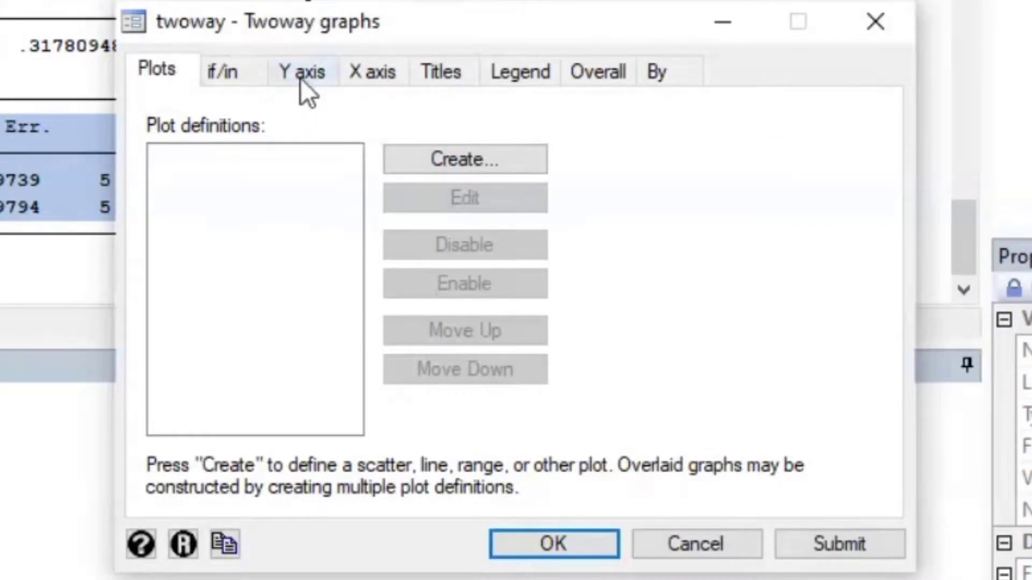
pyautogui.click(507, 160)
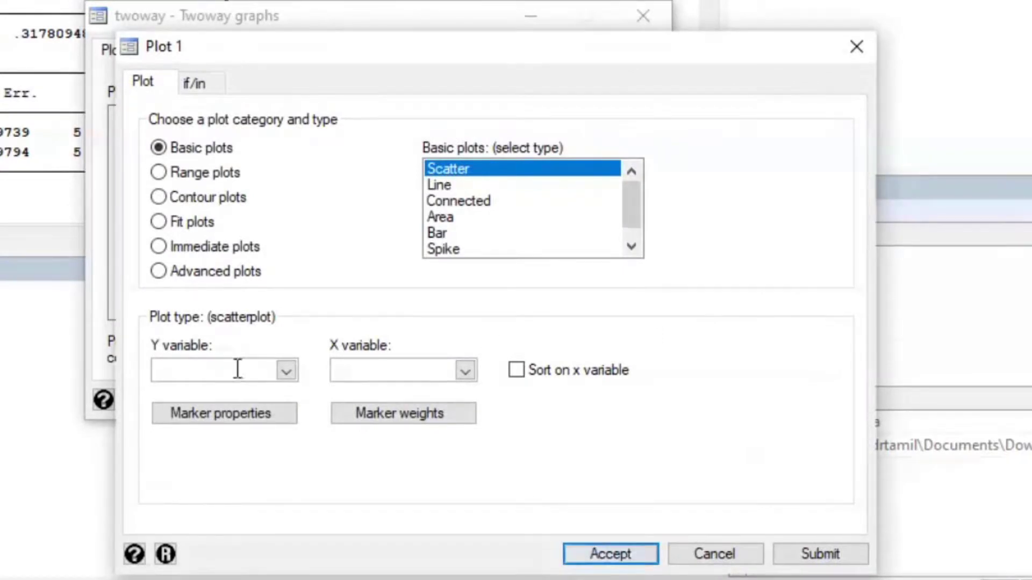
pyautogui.click(285, 370)
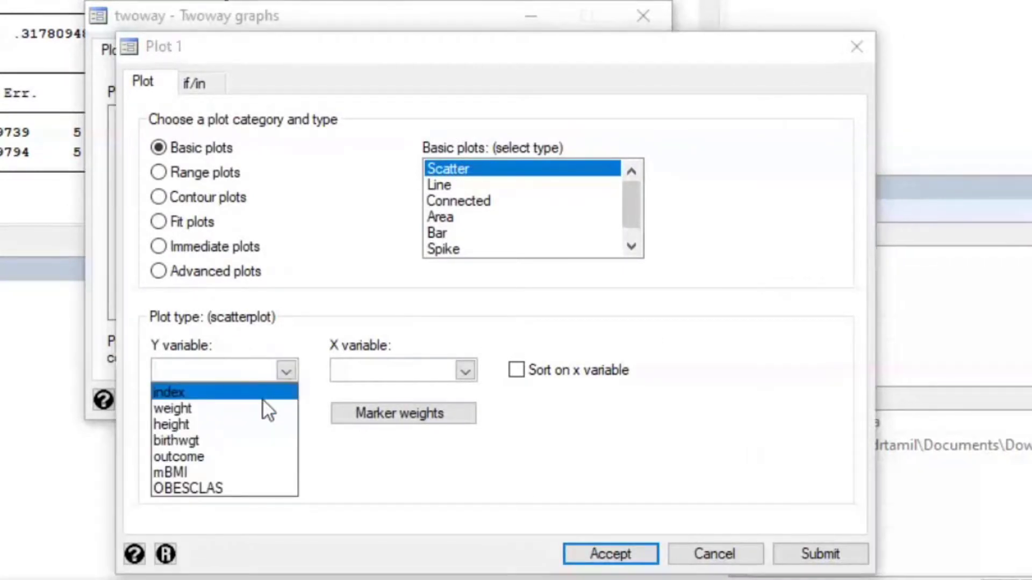
pyautogui.click(240, 441)
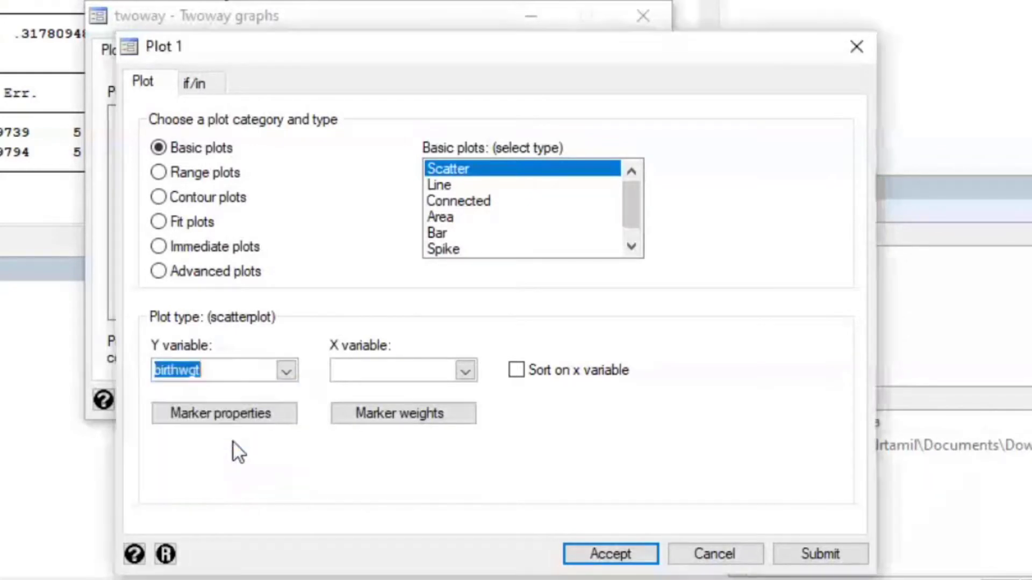
pyautogui.click(465, 371)
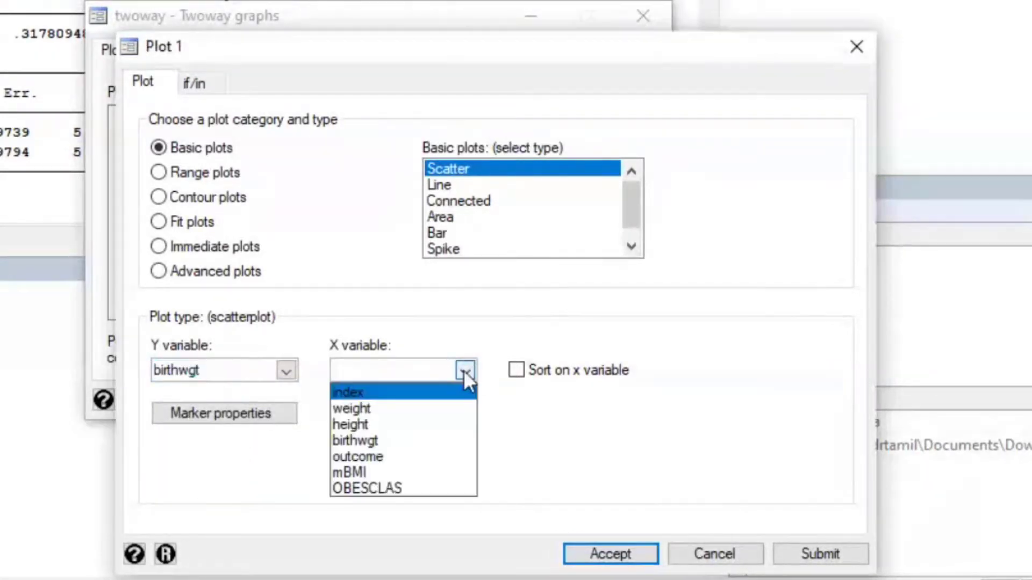
pyautogui.click(367, 473)
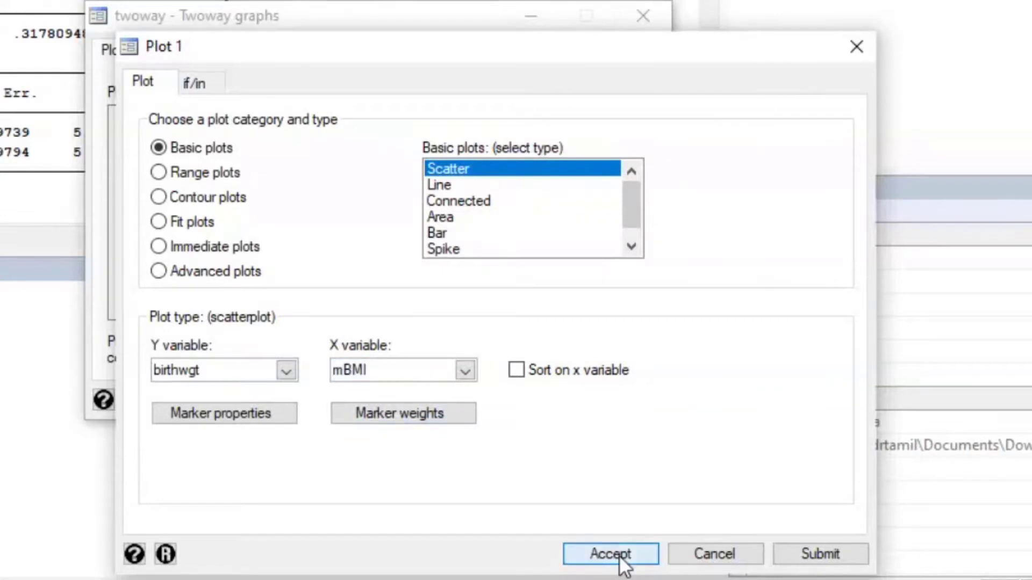
pyautogui.click(618, 556)
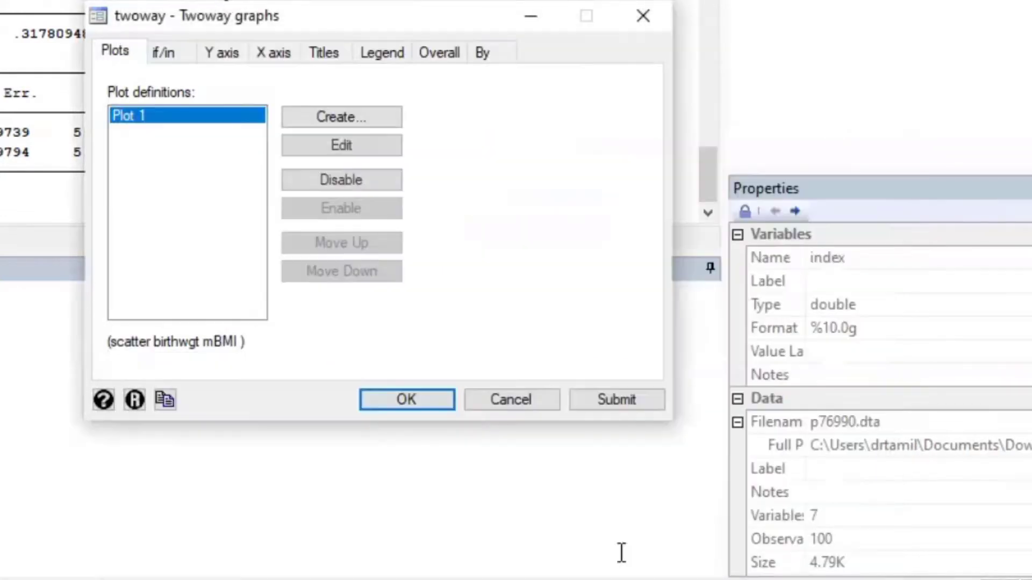
pyautogui.click(414, 401)
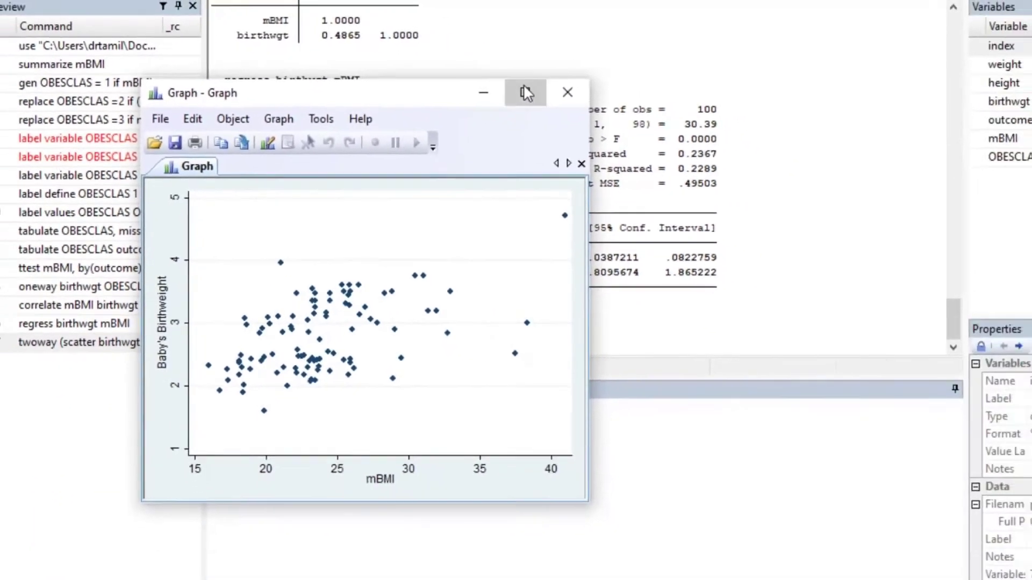
# Maximize the graph window and start the Graph Editor for the scatter plot.
pyautogui.click(623, 112)
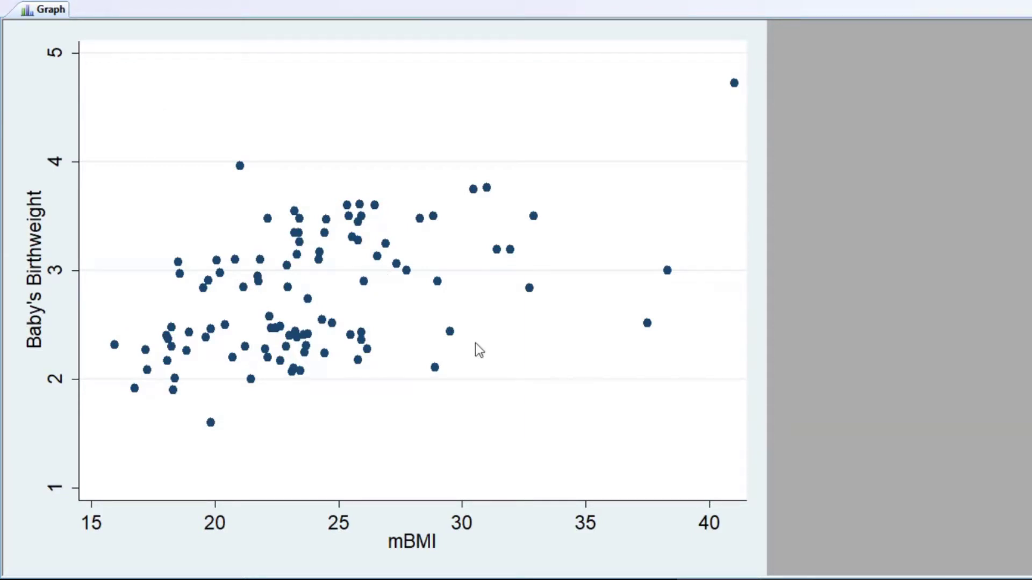
pyautogui.click(42, 0)
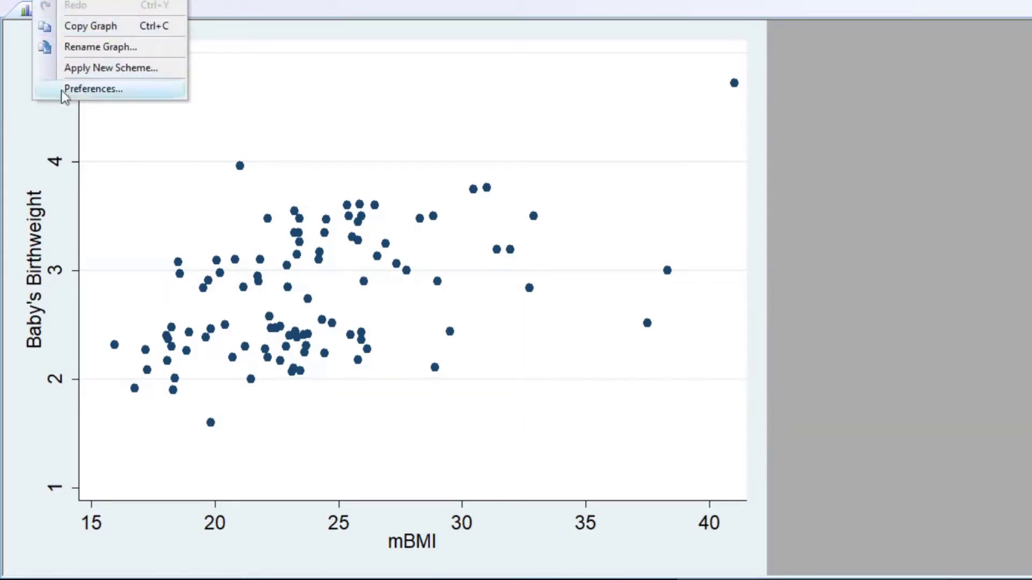
pyautogui.click(19, 0)
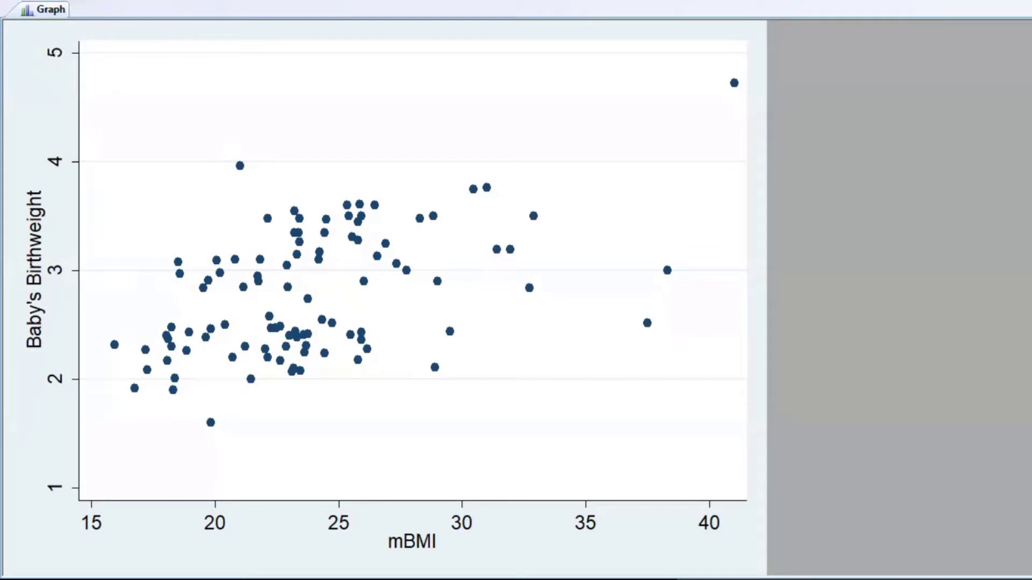
pyautogui.click(121, 5)
# Extend the mBMI axis scale range to a lower limit of 0 and apply it to the graph.
pyautogui.doubleClick(637, 505)
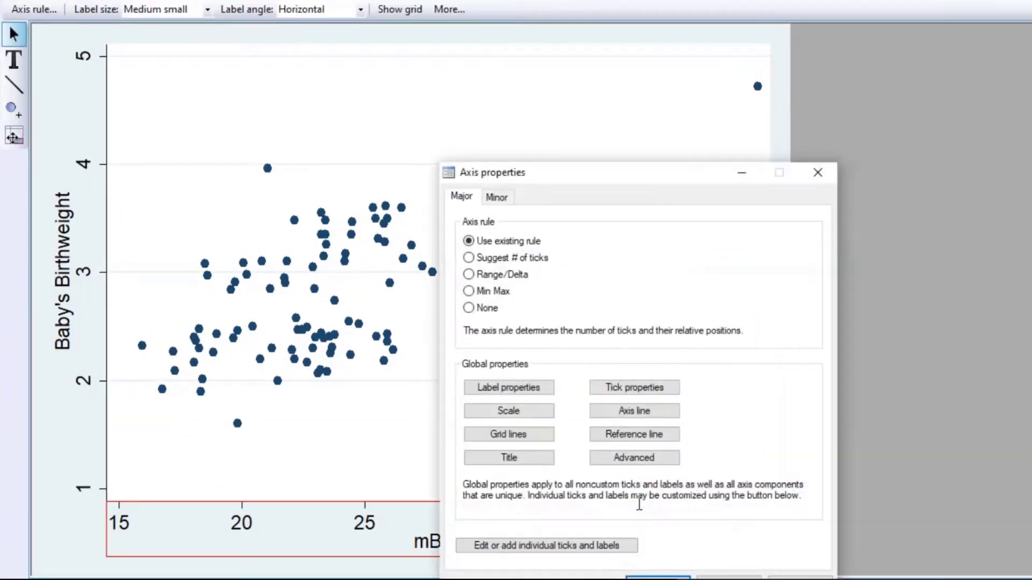
pyautogui.click(544, 414)
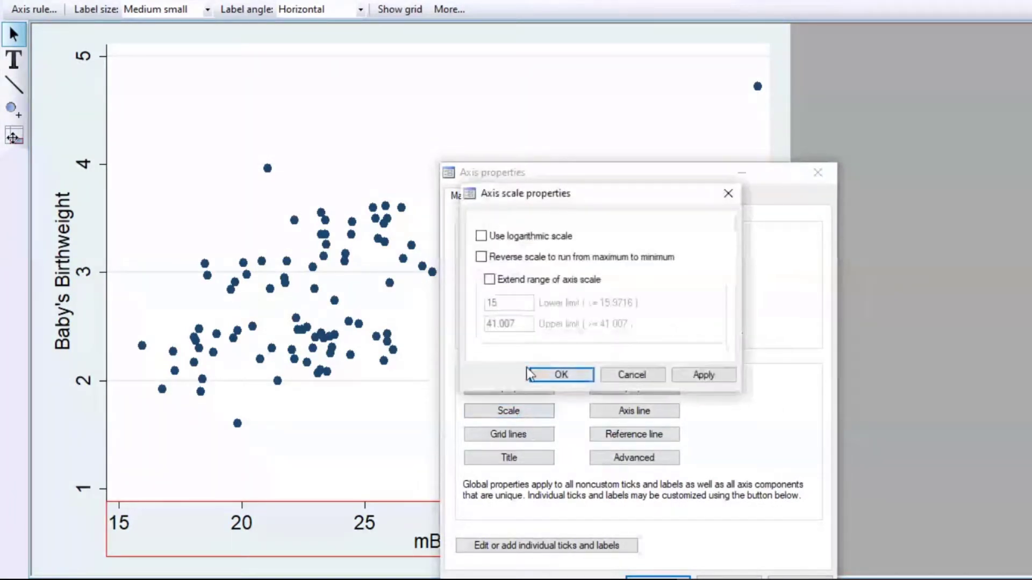
pyautogui.click(486, 280)
pyautogui.moveTo(502, 303); pyautogui.dragTo(477, 301)
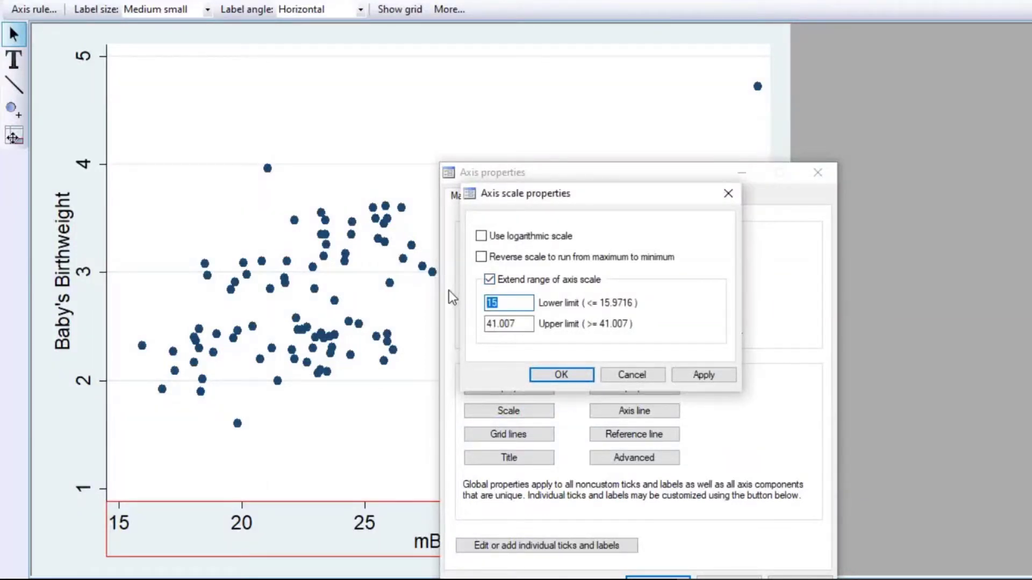
pyautogui.write('0')
pyautogui.click(704, 376)
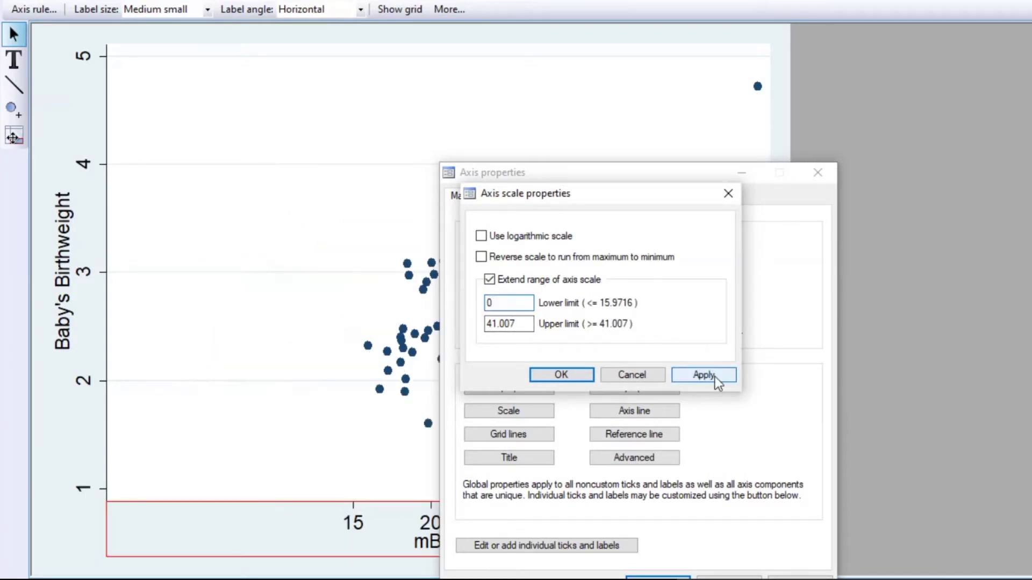
# Extend the Baby's Birthweight axis scale range to a lower limit of 0, close the open property dialogs, and select the plot region.
pyautogui.click(107, 309)
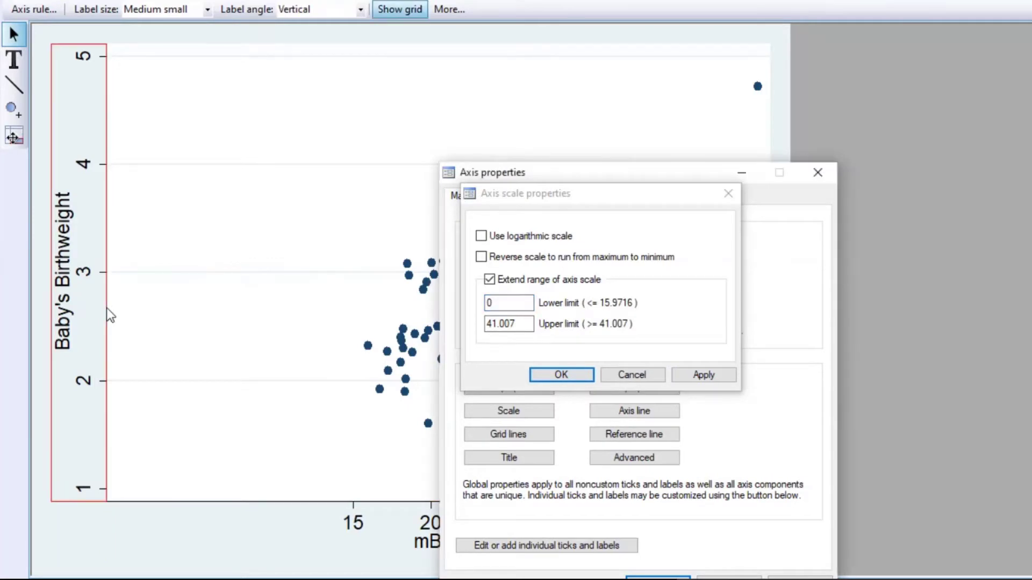
pyautogui.click(108, 175)
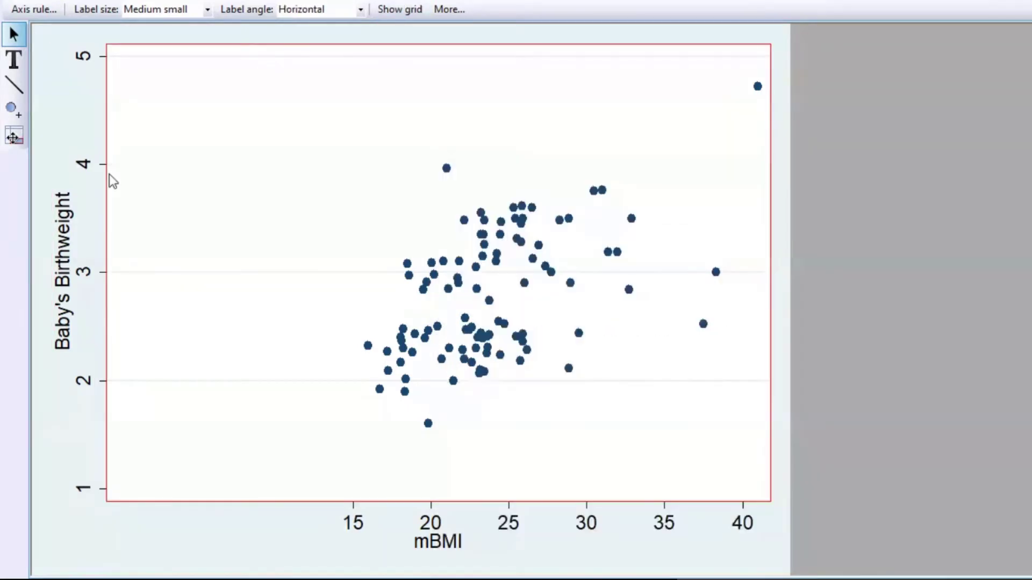
pyautogui.doubleClick(107, 87)
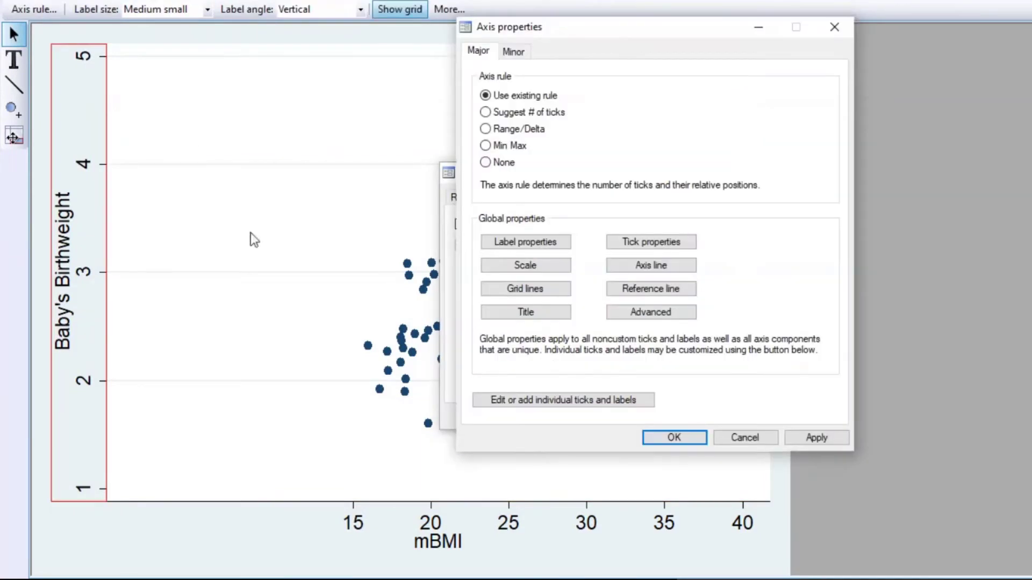
pyautogui.click(529, 267)
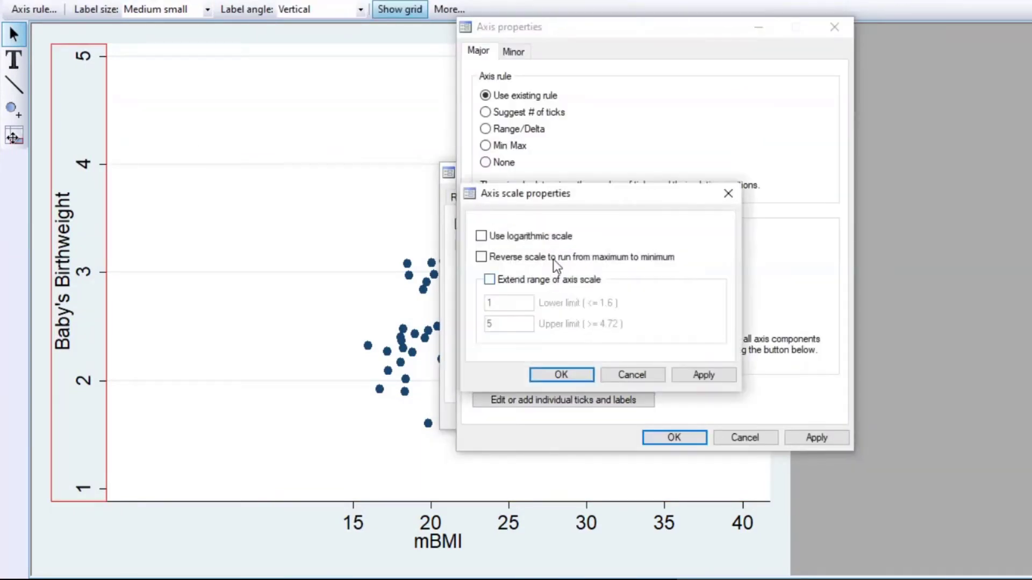
pyautogui.click(490, 280)
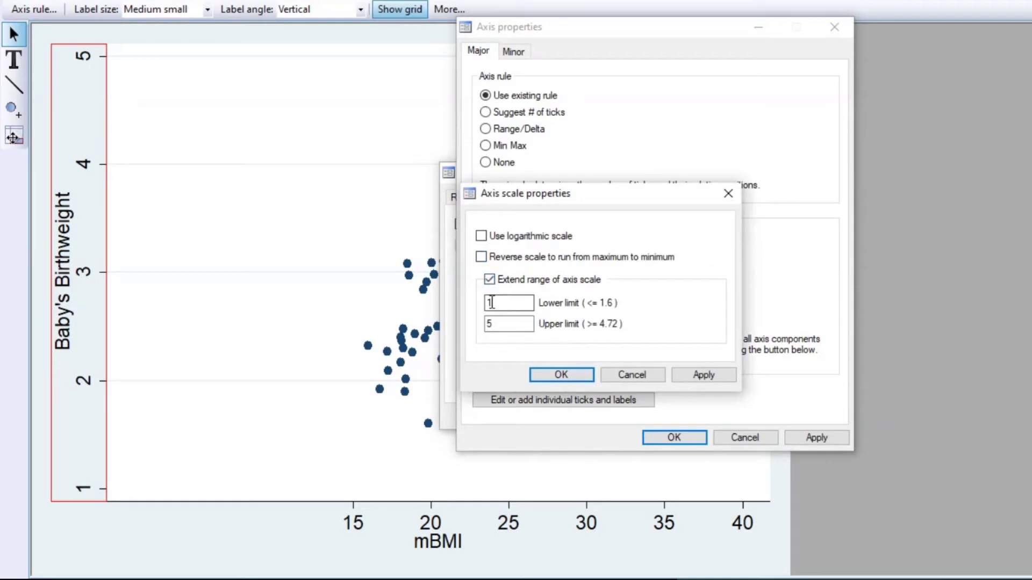
pyautogui.doubleClick(491, 303)
pyautogui.write('0')
pyautogui.click(572, 379)
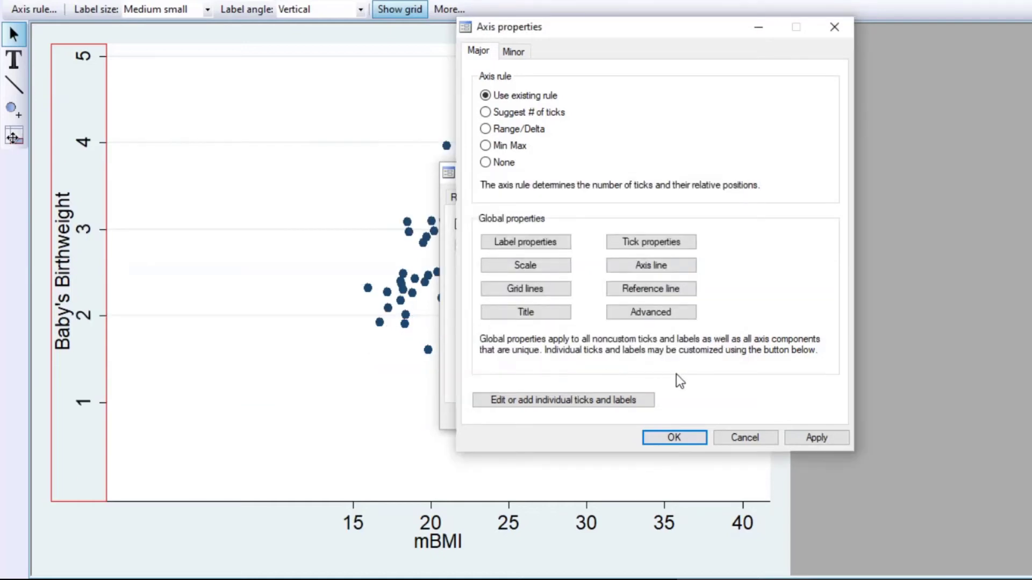
pyautogui.click(682, 429)
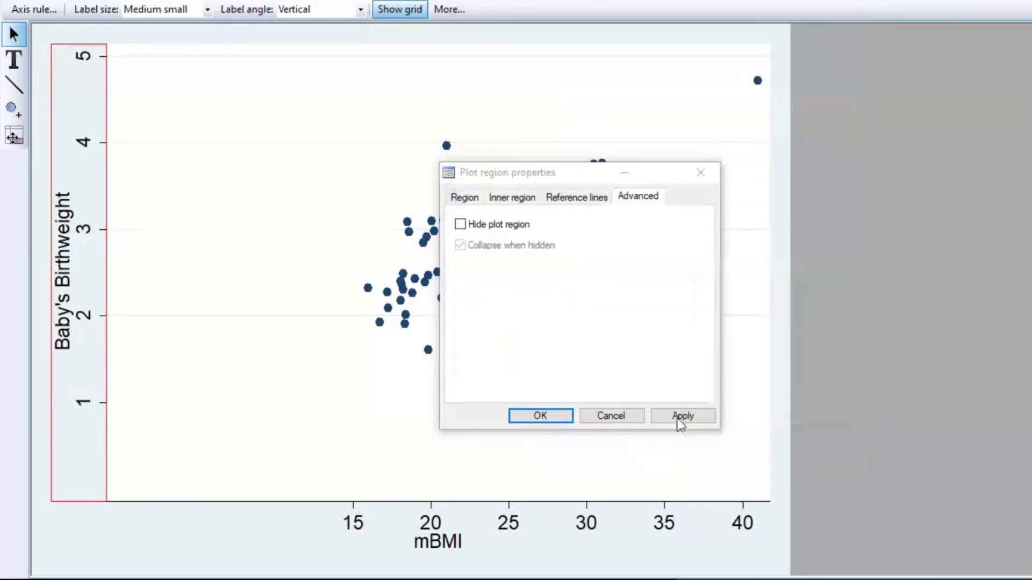
pyautogui.click(540, 415)
pyautogui.click(502, 318)
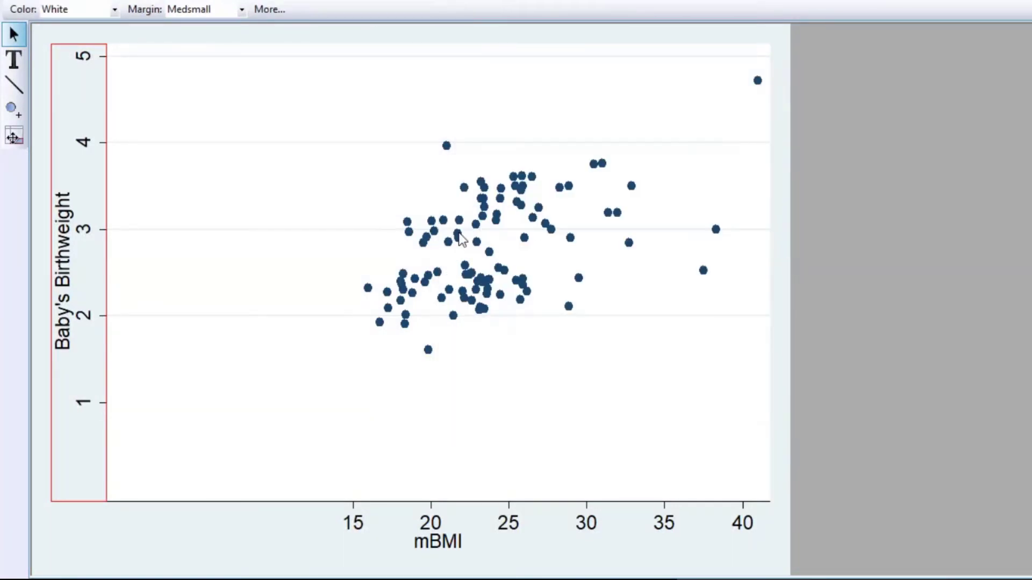
pyautogui.click(467, 233)
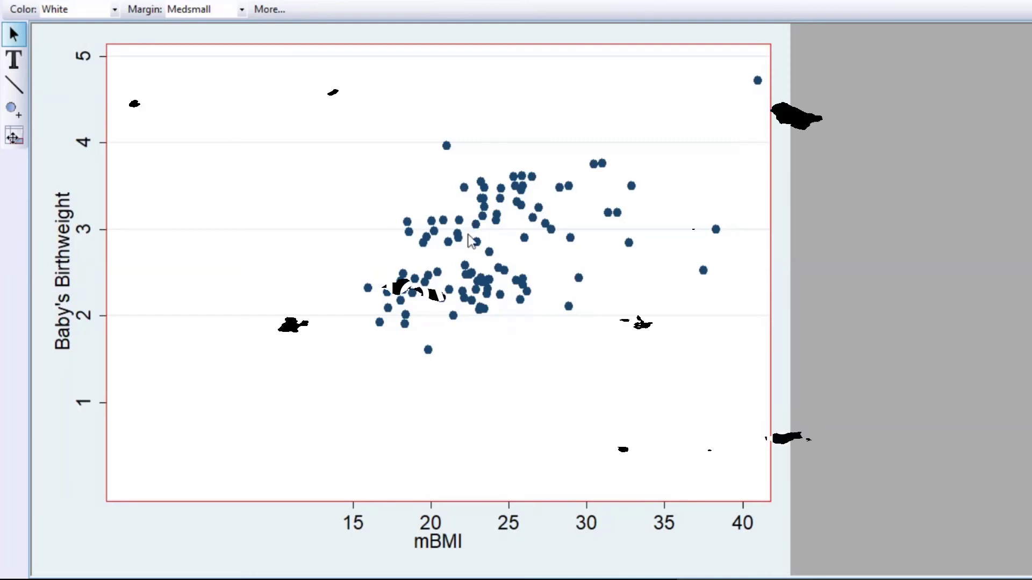